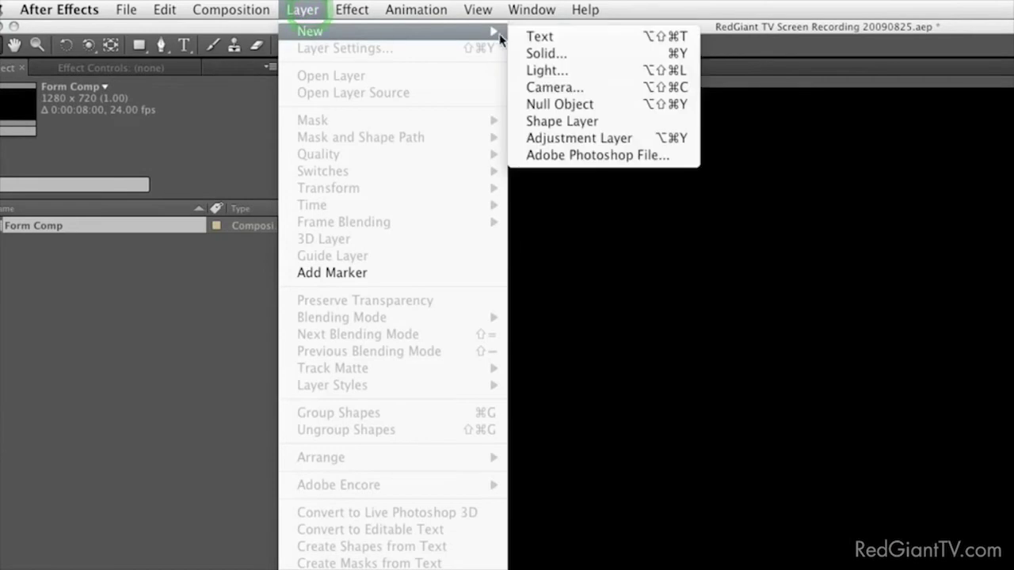
- Create a new solid layer named Form and apply the Trapcode Form effect to it
{"action": "left_click", "coordinate": [533, 51]}
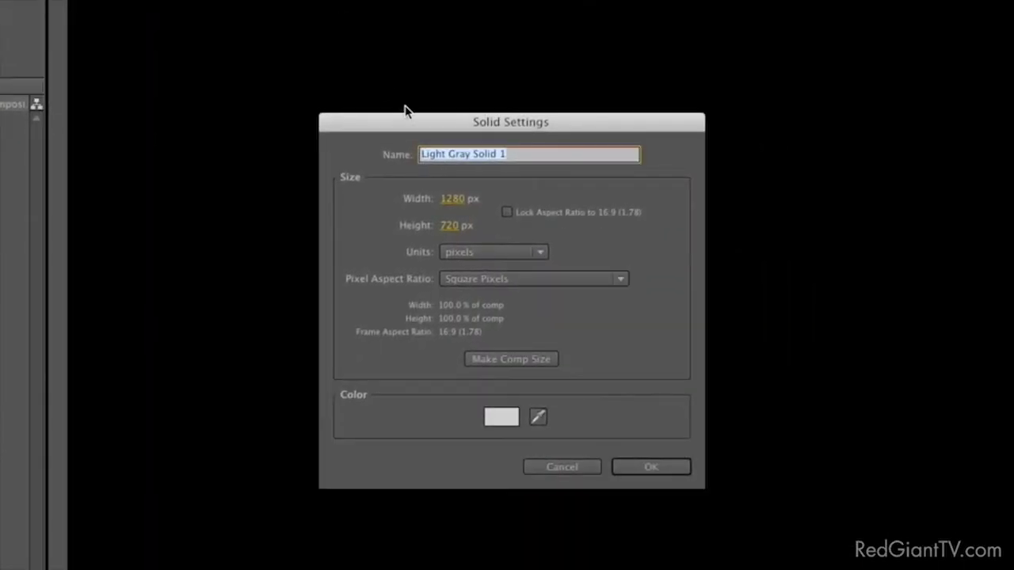
{"action": "type", "text": "Form"}
{"action": "left_click", "coordinate": [639, 469]}
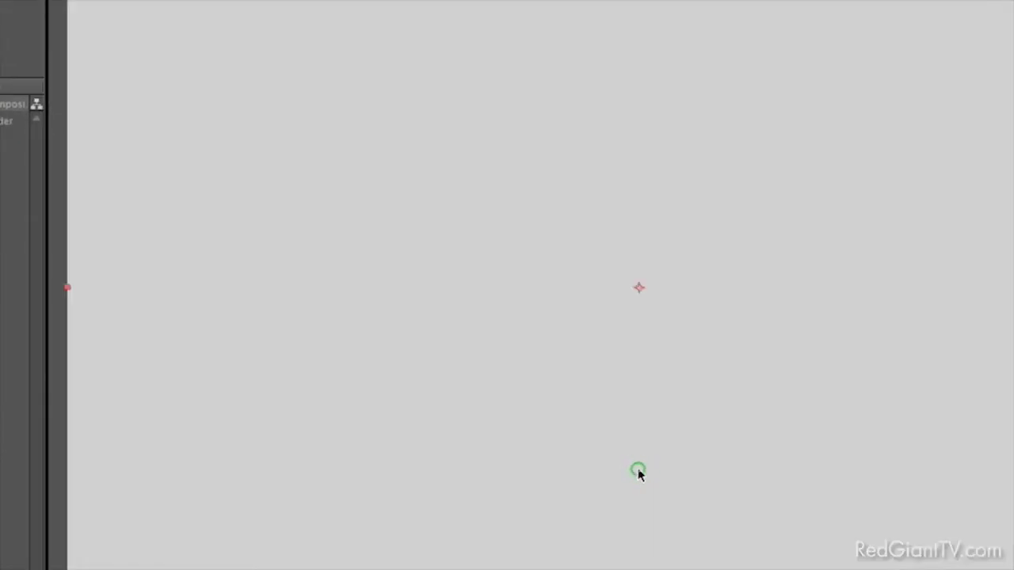
{"action": "left_click", "coordinate": [310, 8]}
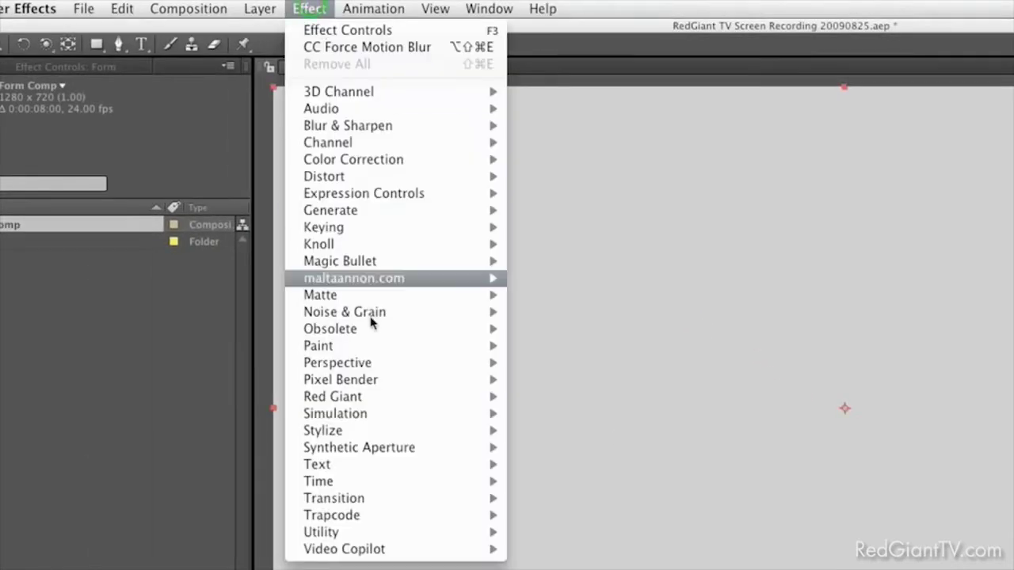
{"action": "mouse_move", "coordinate": [415, 516]}
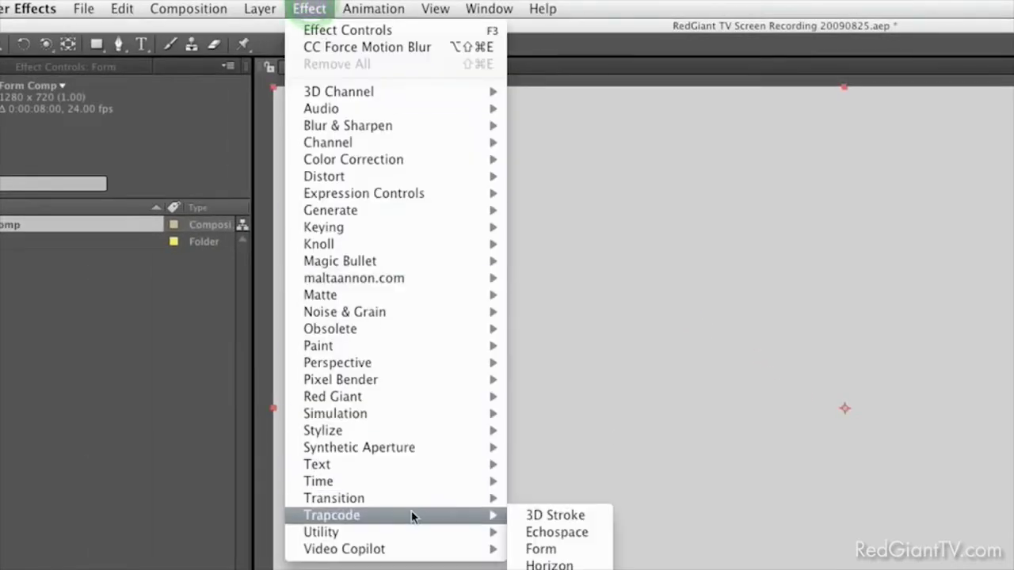
{"action": "left_click", "coordinate": [572, 552]}
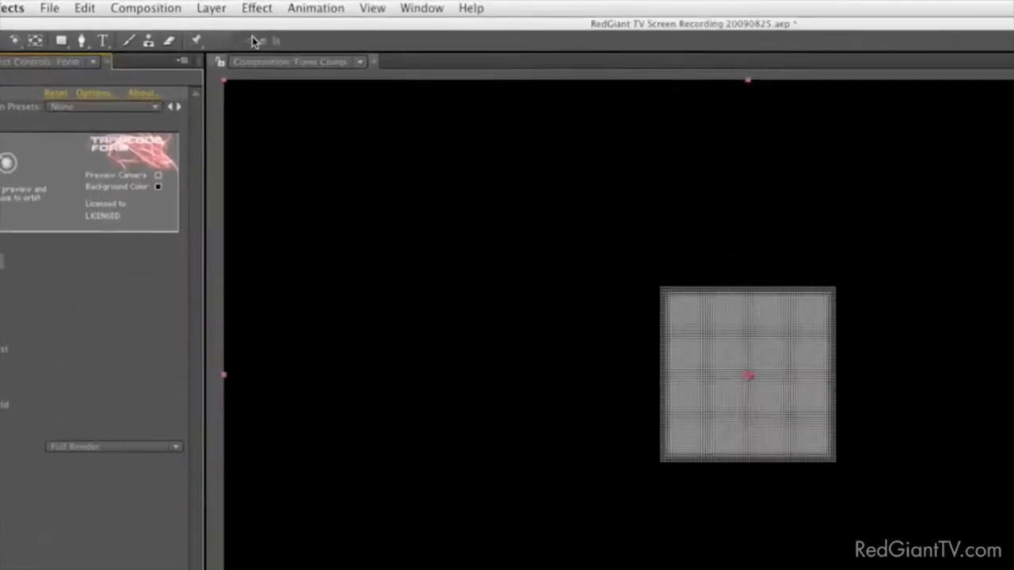
- Add a camera layer to the composition using the 35mm preset
{"action": "left_click", "coordinate": [218, 8]}
{"action": "mouse_move", "coordinate": [264, 28]}
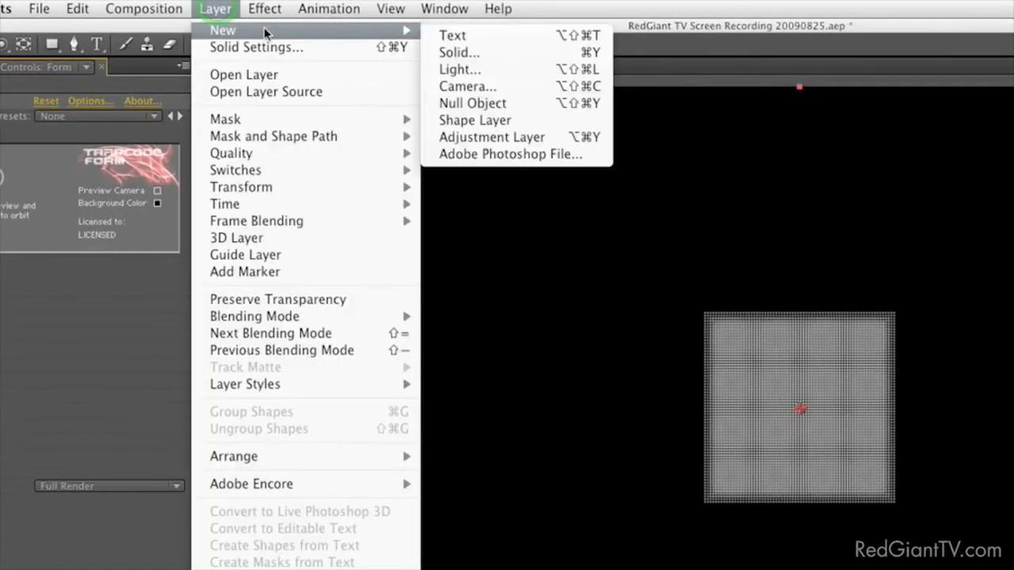
{"action": "left_click", "coordinate": [464, 87]}
{"action": "left_click", "coordinate": [600, 154]}
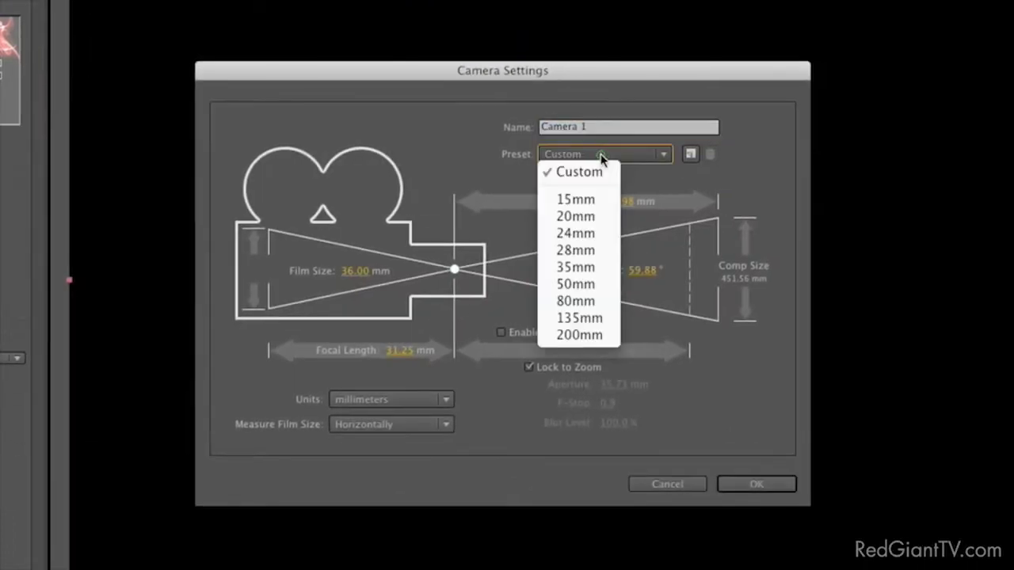
{"action": "left_click", "coordinate": [589, 268]}
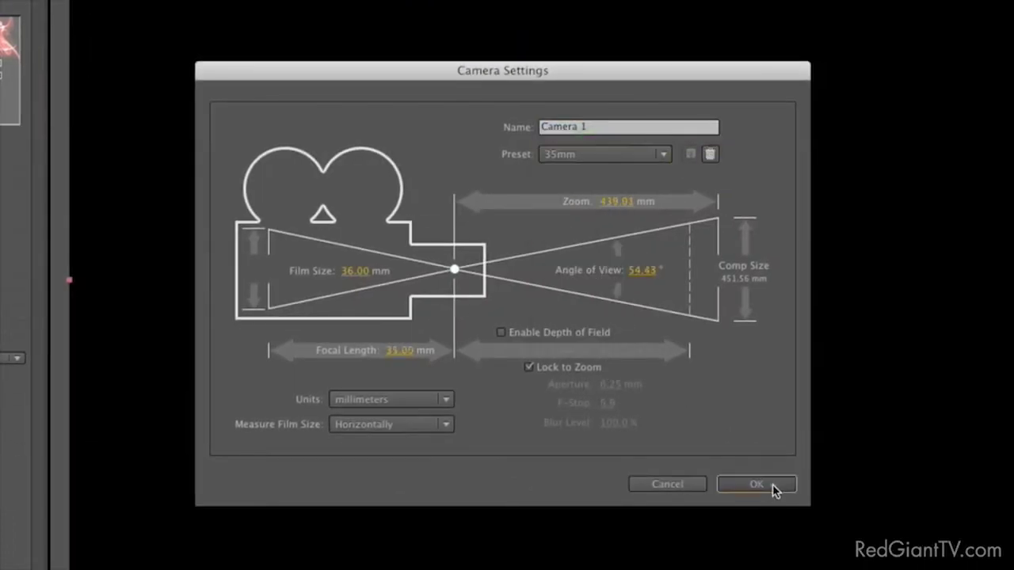
{"action": "left_click", "coordinate": [770, 485]}
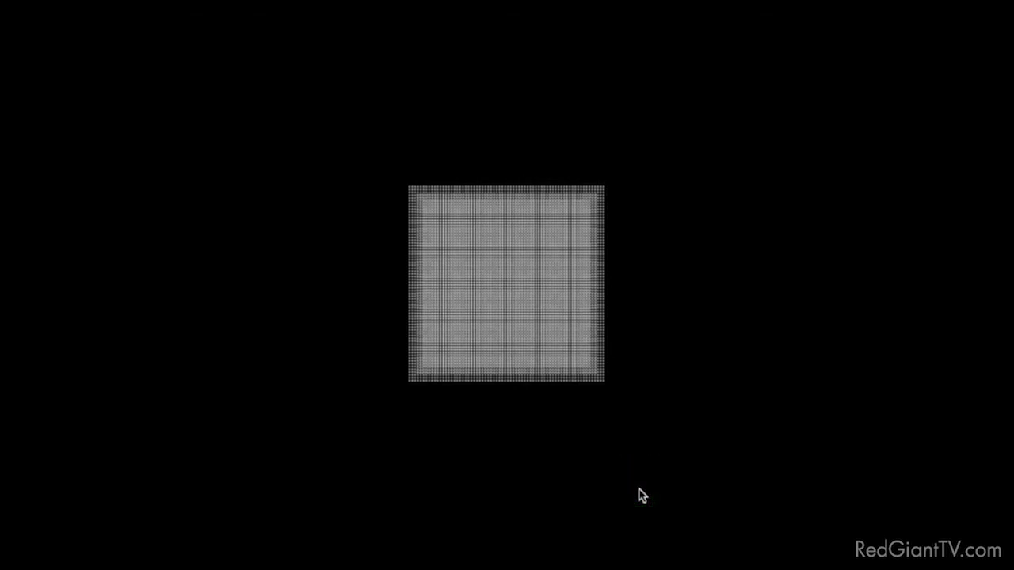
- Orbit the camera around the particle grid and examine the Form layer's Base Form size and particle count settings
{"action": "left_click_drag", "start_coordinate": [667, 303], "coordinate": [559, 371]}
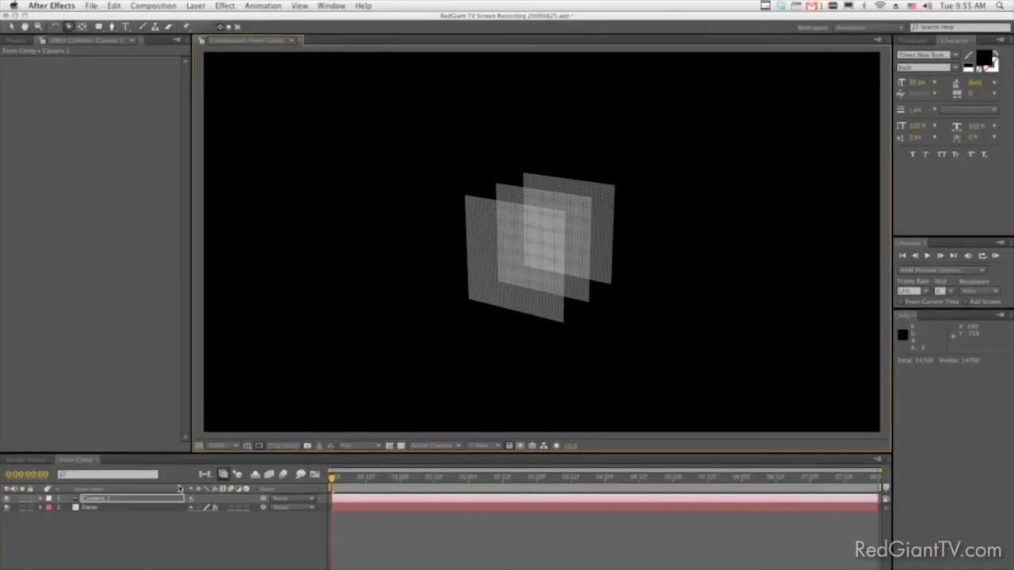
{"action": "left_click", "coordinate": [140, 508]}
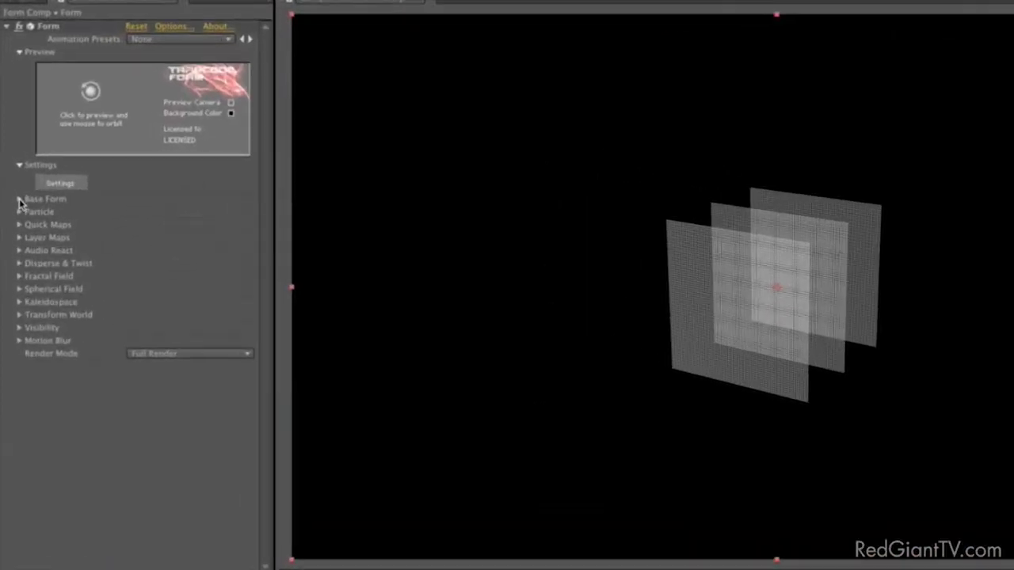
{"action": "left_click", "coordinate": [19, 200]}
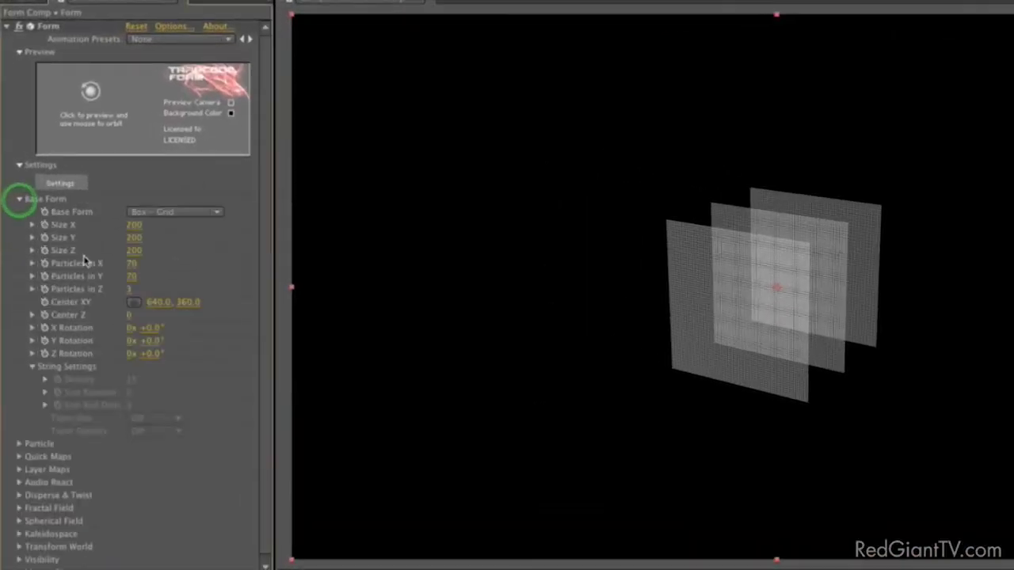
{"action": "left_click", "coordinate": [136, 238]}
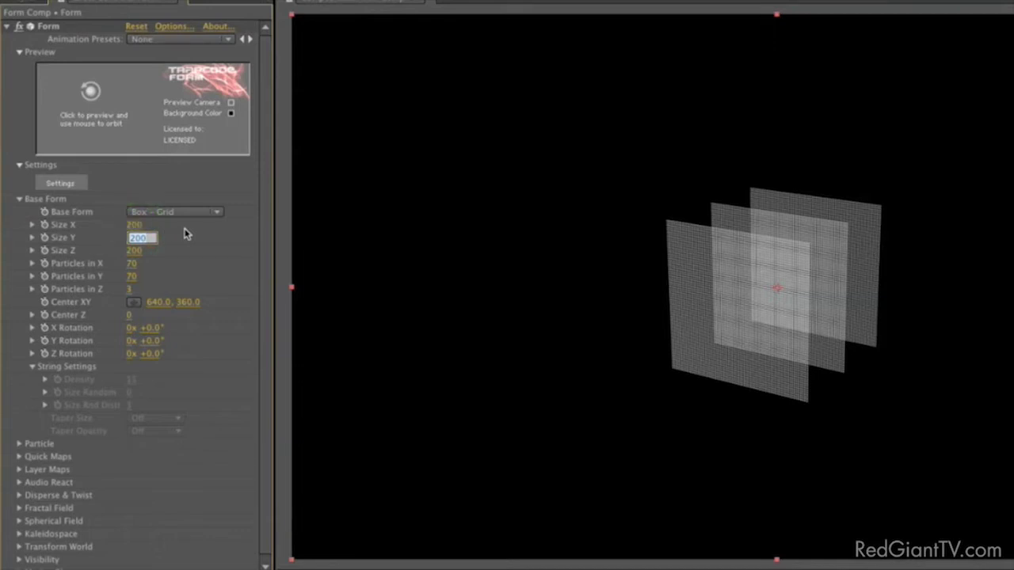
{"action": "key", "text": "Tab"}
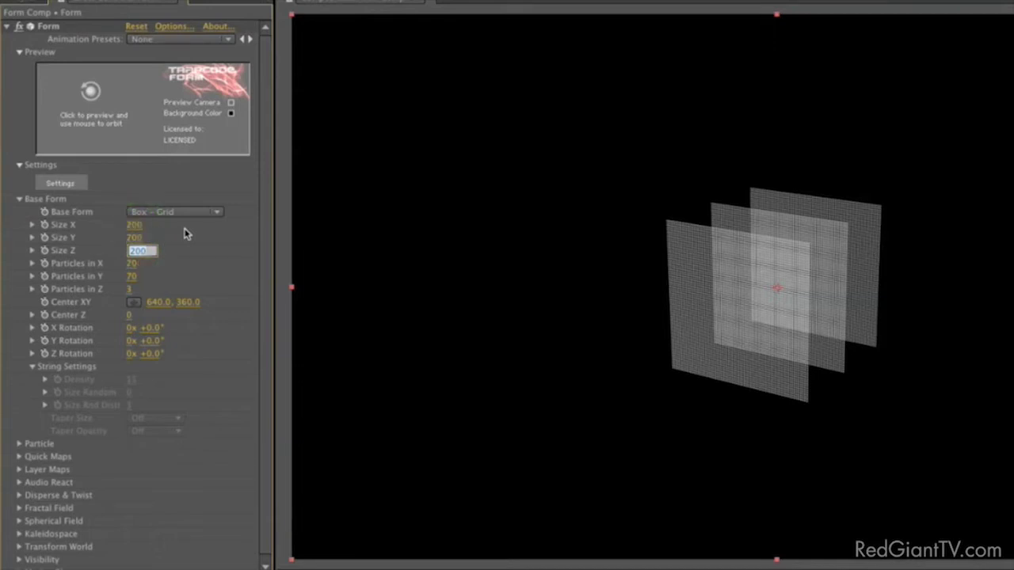
{"action": "key", "text": "Tab"}
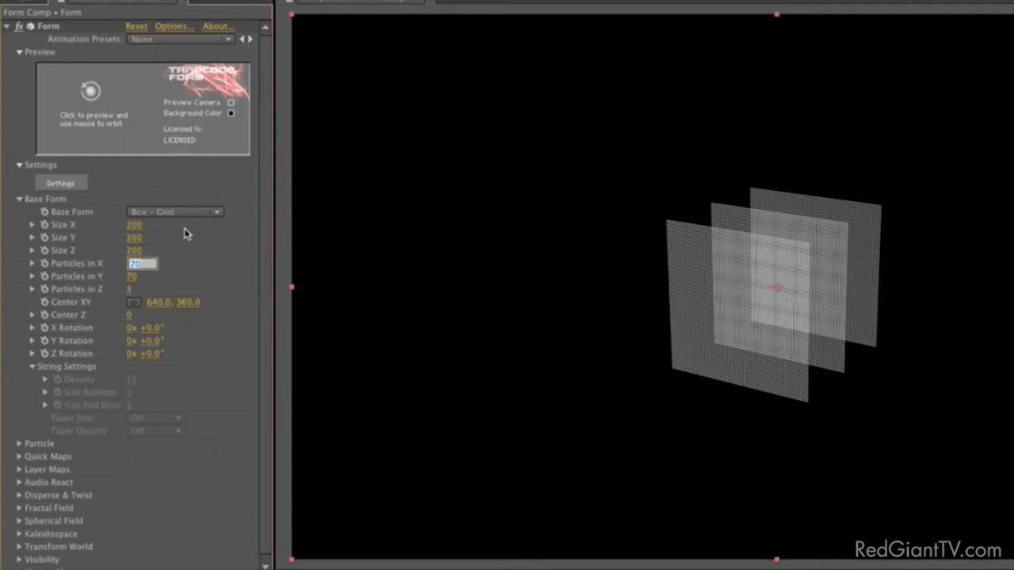
{"action": "key", "text": "Tab"}
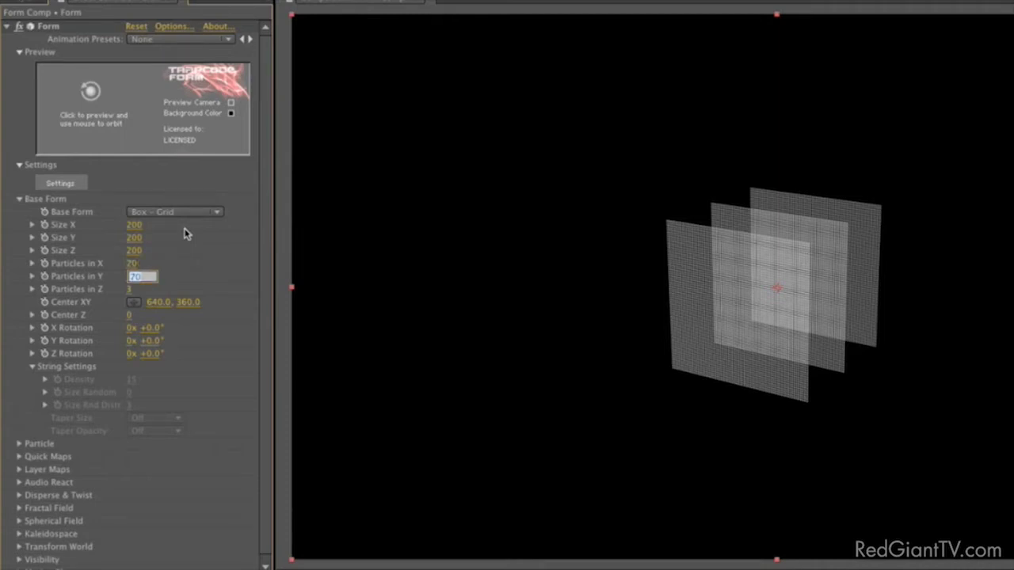
{"action": "key", "text": "Tab"}
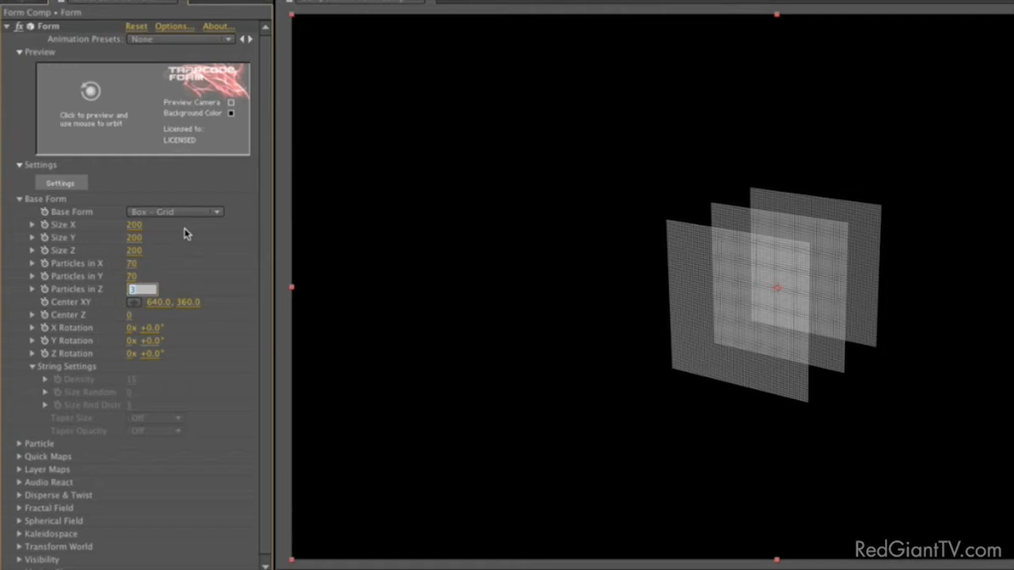
{"action": "key", "text": "Return"}
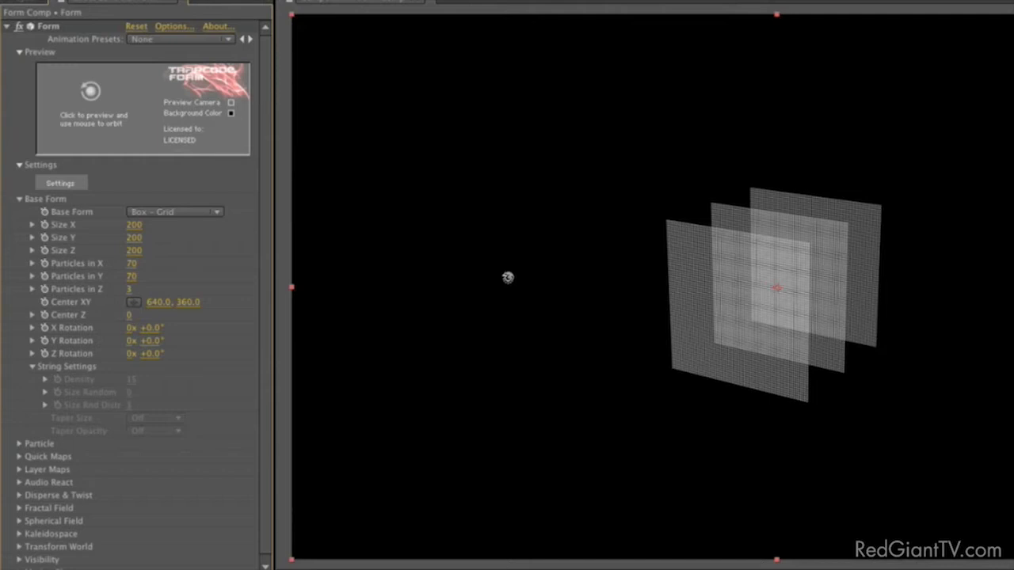
- Set the Base Form's Size X, Size Y and Size Z to 400 each
{"action": "left_click", "coordinate": [134, 225]}
{"action": "type", "text": "400"}
{"action": "key", "text": "Tab"}
{"action": "type", "text": "400"}
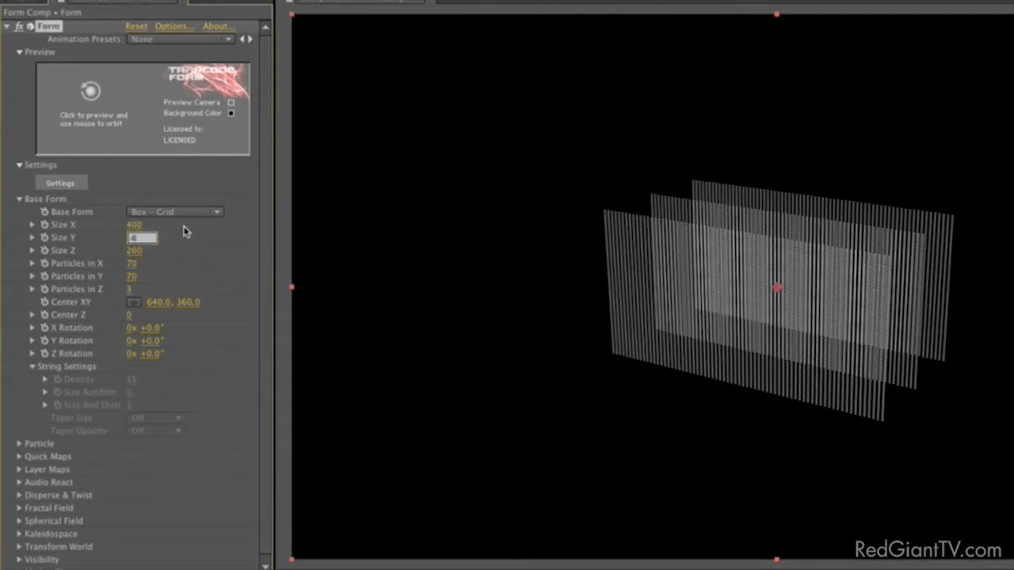
{"action": "key", "text": "Tab"}
{"action": "left_click", "coordinate": [136, 251]}
{"action": "type", "text": "400"}
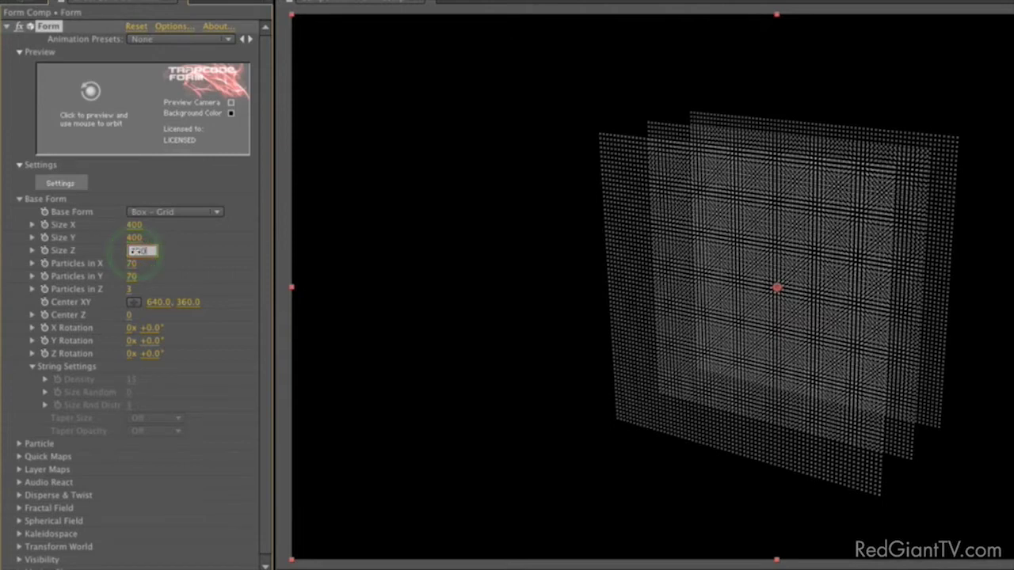
- Set the Base Form's Particles in X, Y and Z to 10 each
{"action": "key", "text": "Tab"}
{"action": "type", "text": "10"}
{"action": "key", "text": "Tab"}
{"action": "type", "text": "10"}
{"action": "key", "text": "Tab"}
{"action": "type", "text": "10"}
{"action": "key", "text": "Return"}
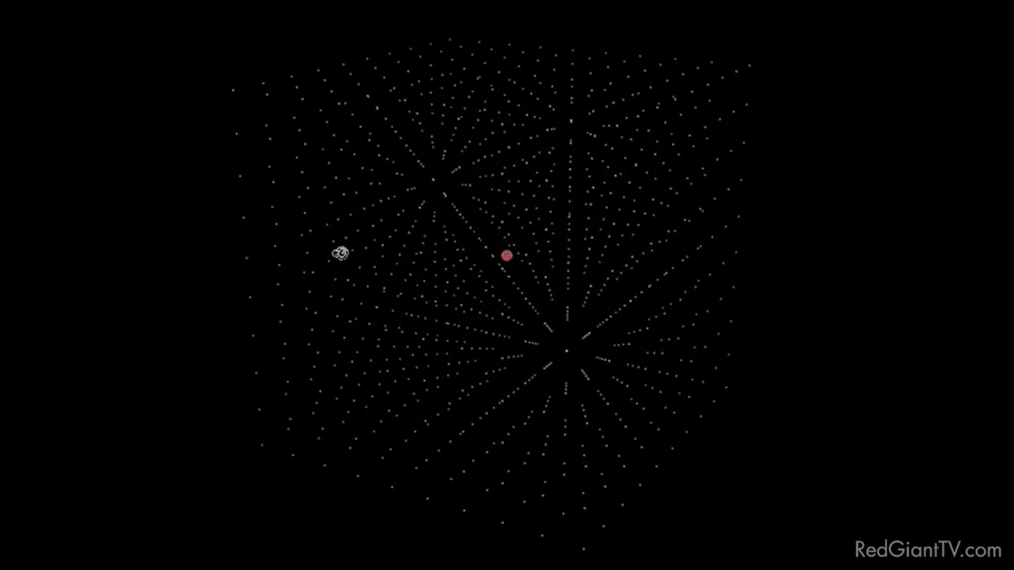
- Inspect the particle cube from another angle and reset the transform of Camera 1
{"action": "mouse_move", "coordinate": [336, 254]}
{"action": "left_mouse_down"}
{"action": "mouse_move", "coordinate": [634, 251]}
{"action": "mouse_move", "coordinate": [241, 266]}
{"action": "mouse_move", "coordinate": [292, 256]}
{"action": "mouse_move", "coordinate": [462, 267]}
{"action": "mouse_move", "coordinate": [328, 270]}
{"action": "left_mouse_up"}
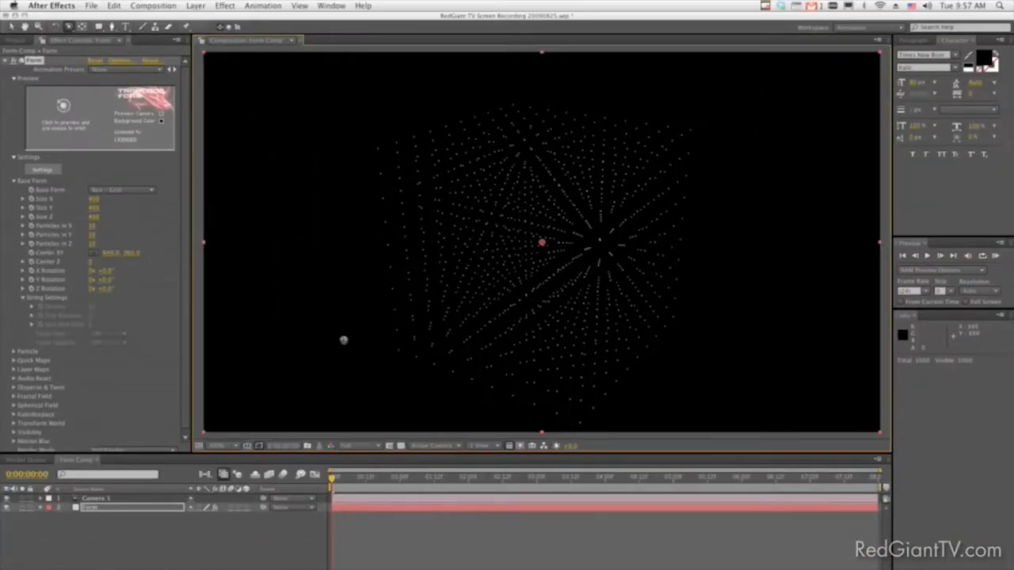
{"action": "right_click", "coordinate": [101, 497]}
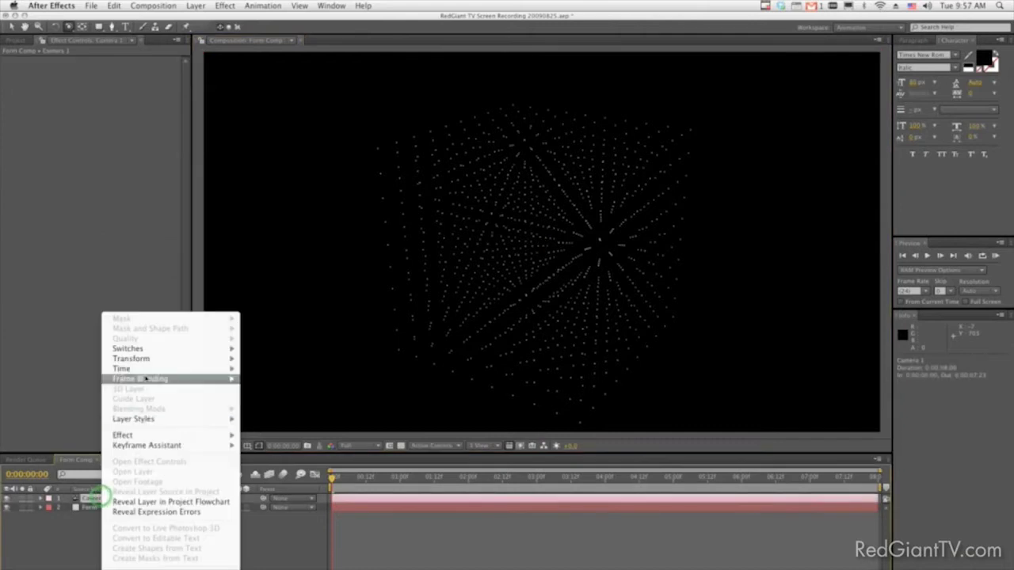
{"action": "mouse_move", "coordinate": [227, 359]}
{"action": "left_click", "coordinate": [269, 358]}
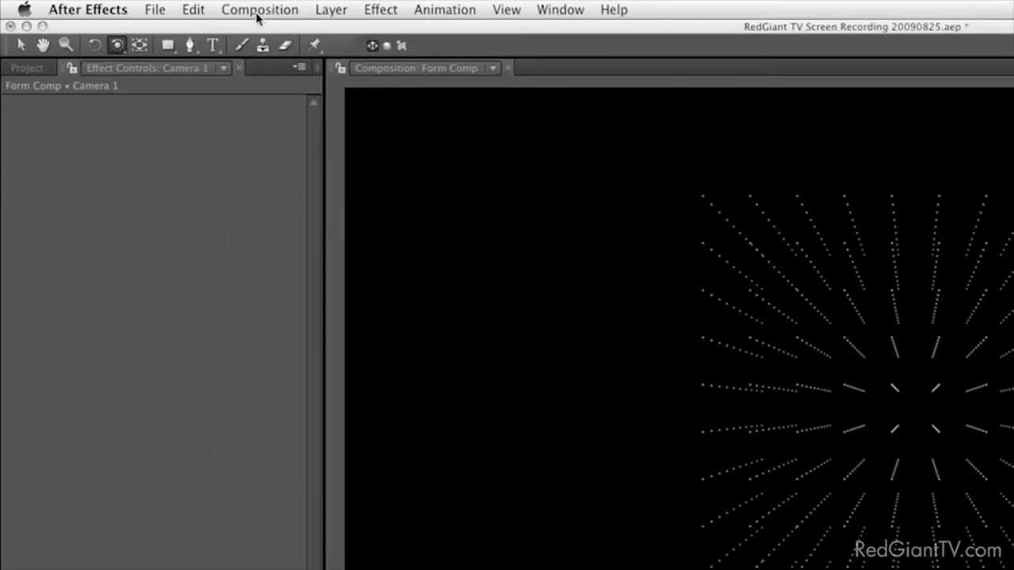
- Start a new composition and name it Cube Particle
{"action": "left_click", "coordinate": [152, 6]}
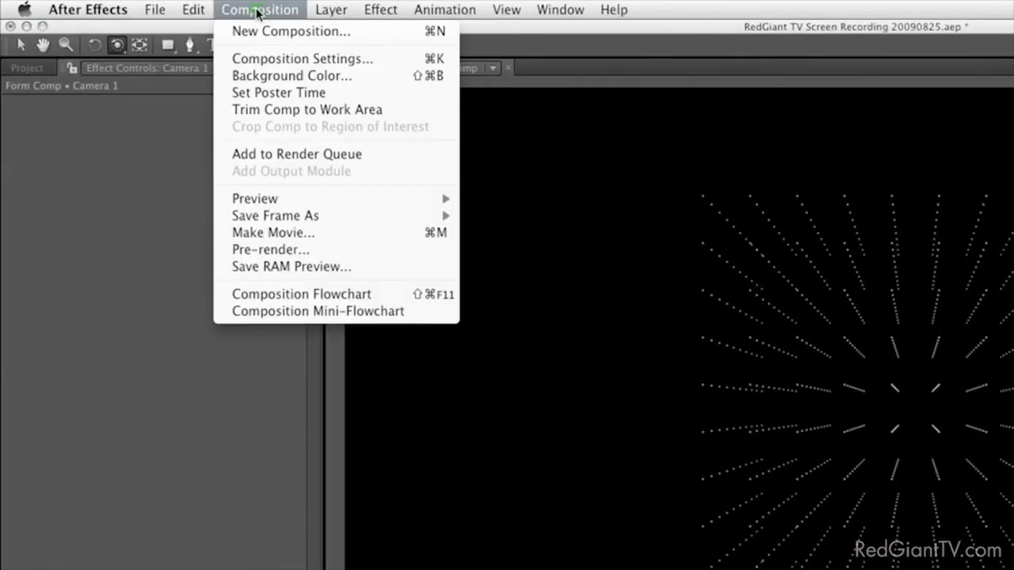
{"action": "left_click", "coordinate": [261, 30]}
{"action": "type", "text": "Cube"}
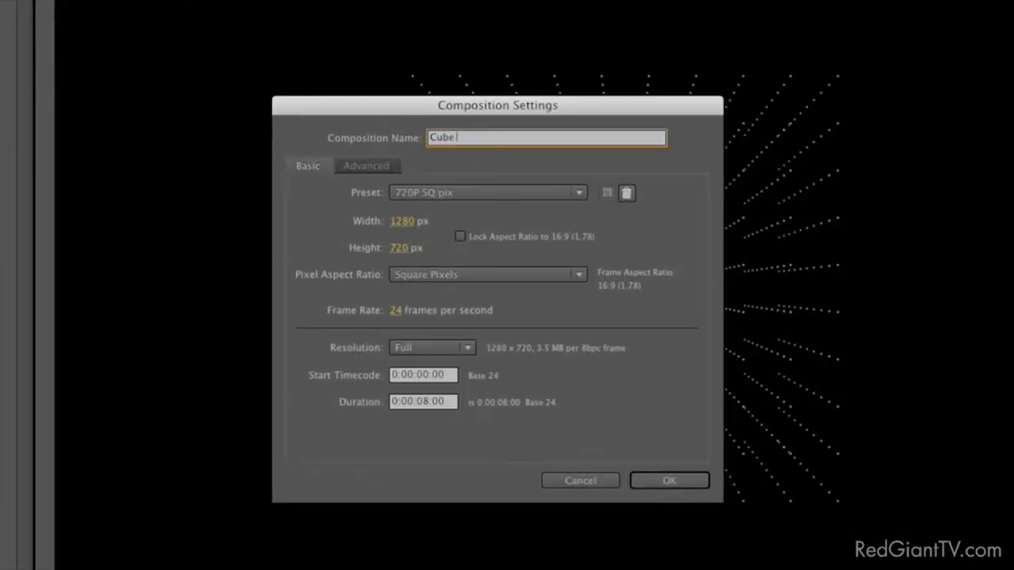
{"action": "type", "text": " Particle"}
- Set the new composition's width and height to 200 px and create it with the remaining settings as they are
{"action": "key", "text": "Tab"}
{"action": "key", "text": "Tab"}
{"action": "key", "text": "Tab"}
{"action": "type", "text": "200"}
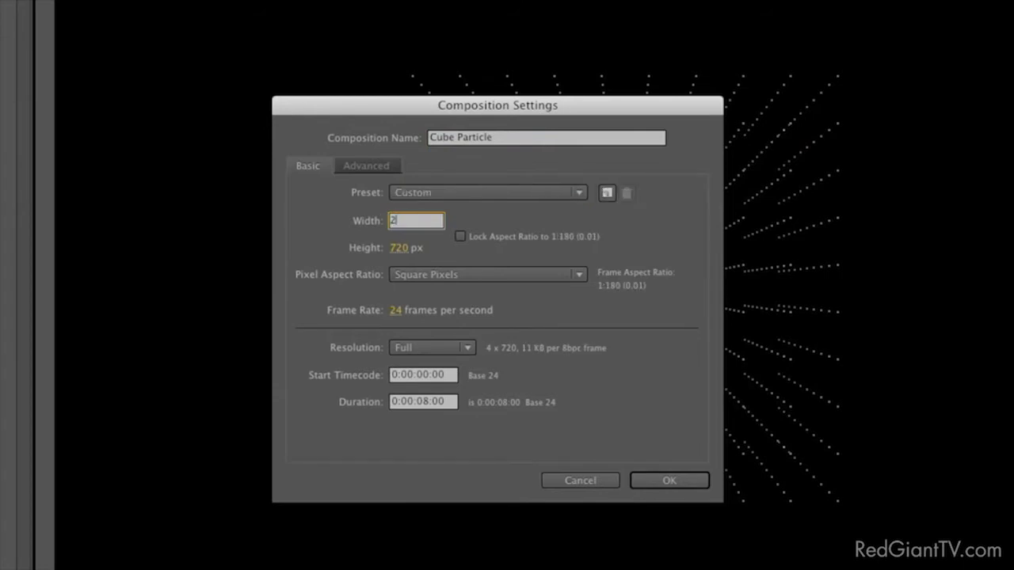
{"action": "key", "text": "Tab"}
{"action": "type", "text": "200"}
{"action": "key", "text": "Tab"}
{"action": "key", "text": "Tab"}
{"action": "key", "text": "Tab"}
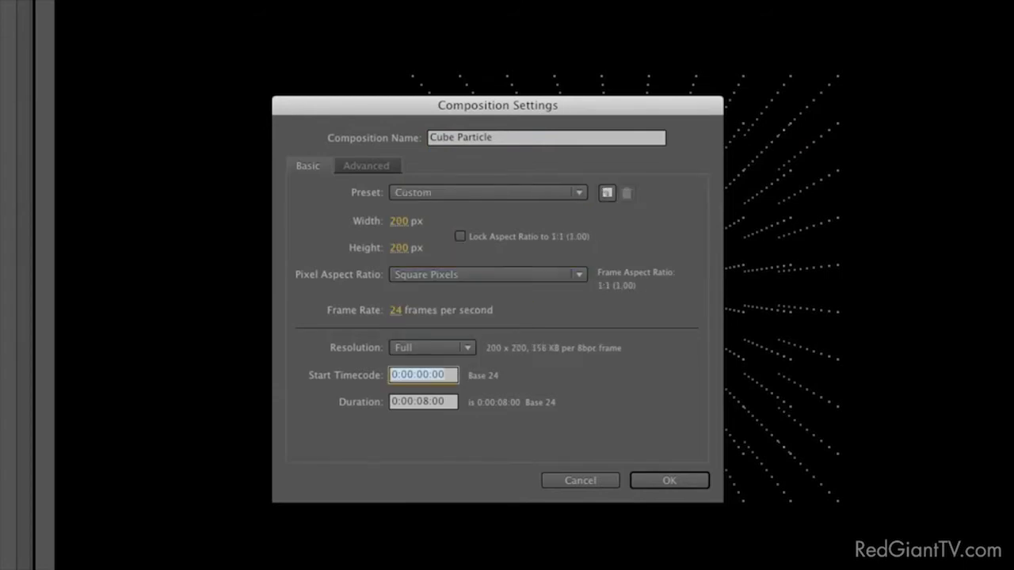
{"action": "key", "text": "Return"}
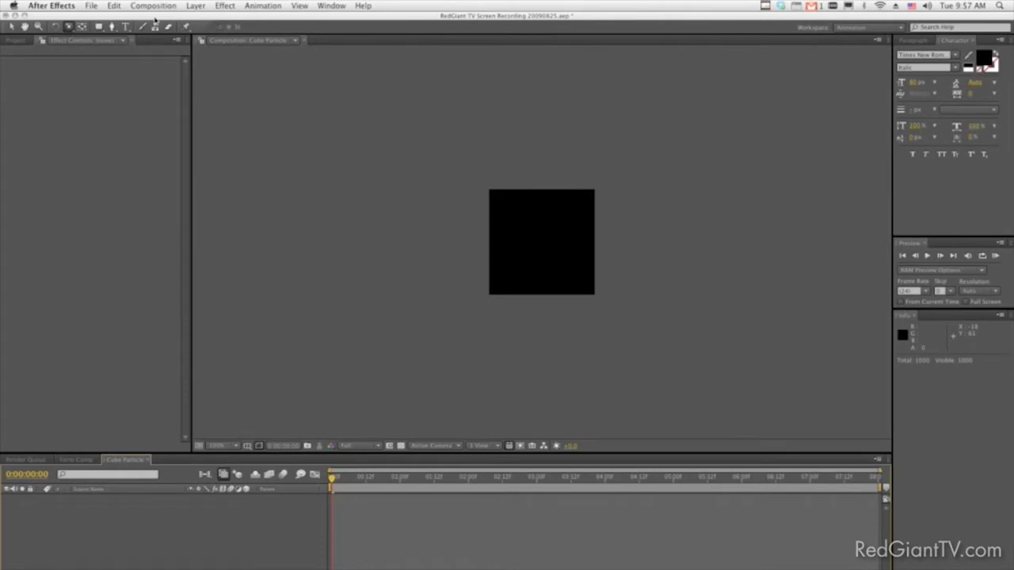
- Add a 200 by 200 px solid named Cube Face to the Cube Particle composition
{"action": "key", "text": "super+y"}
{"action": "type", "text": "Cube Fa"}
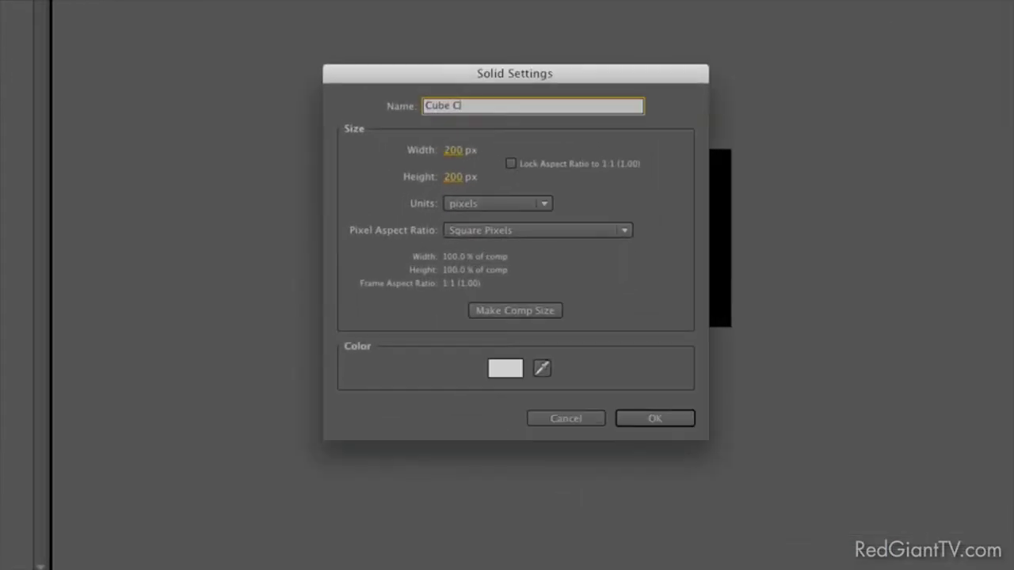
{"action": "type", "text": "ce"}
{"action": "key", "text": "Return"}
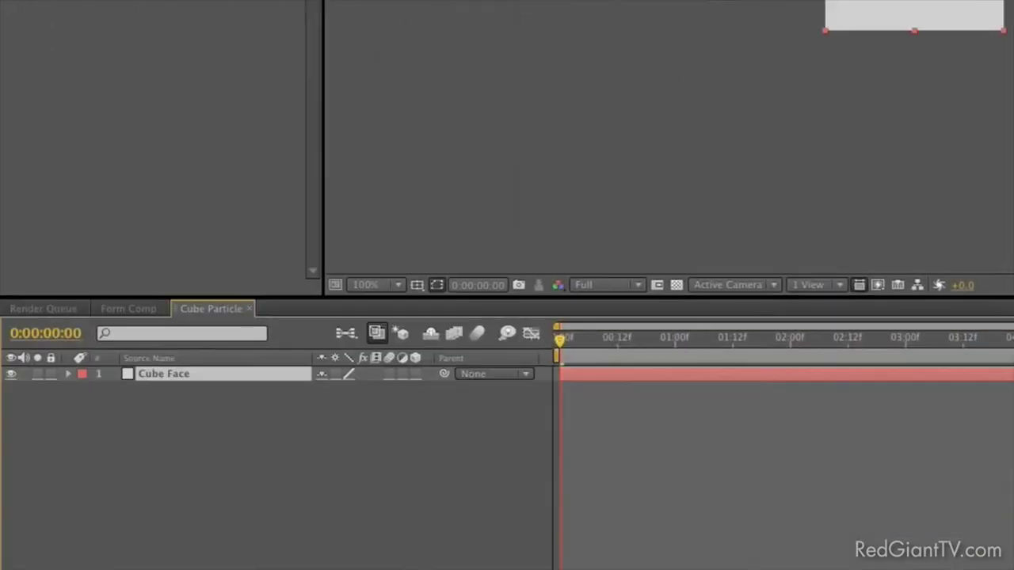
- Make the Cube Face layer 3D and duplicate it five times
{"action": "left_click", "coordinate": [415, 375]}
{"action": "key", "text": "ctrl+d"}
{"action": "key", "text": "ctrl+d"}
{"action": "key", "text": "ctrl+d"}
{"action": "key", "text": "ctrl+d"}
{"action": "key", "text": "ctrl+d"}
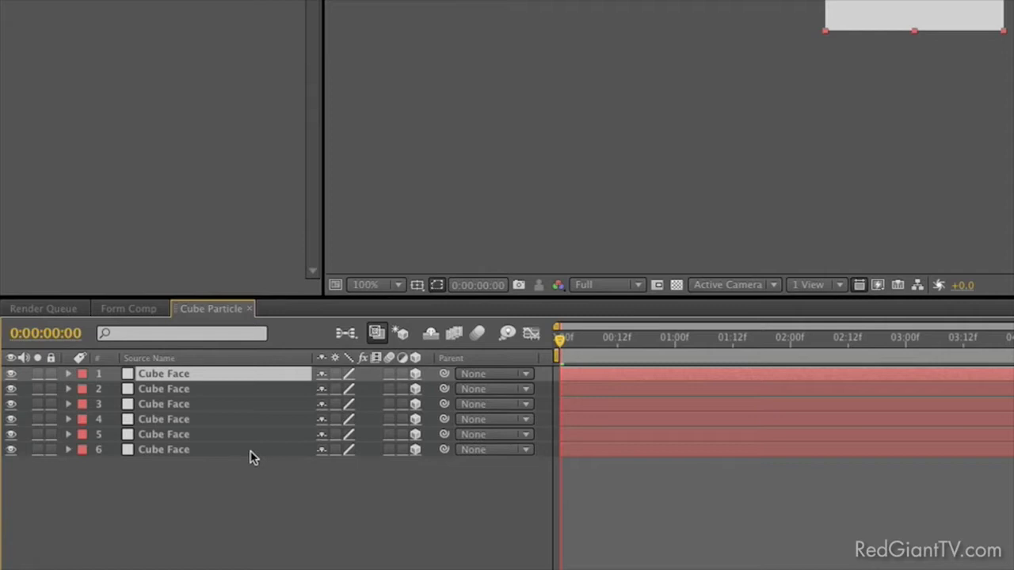
- Select all six Cube Face layers and open the Box Creator script
{"action": "left_click", "coordinate": [250, 453], "text": "shift"}
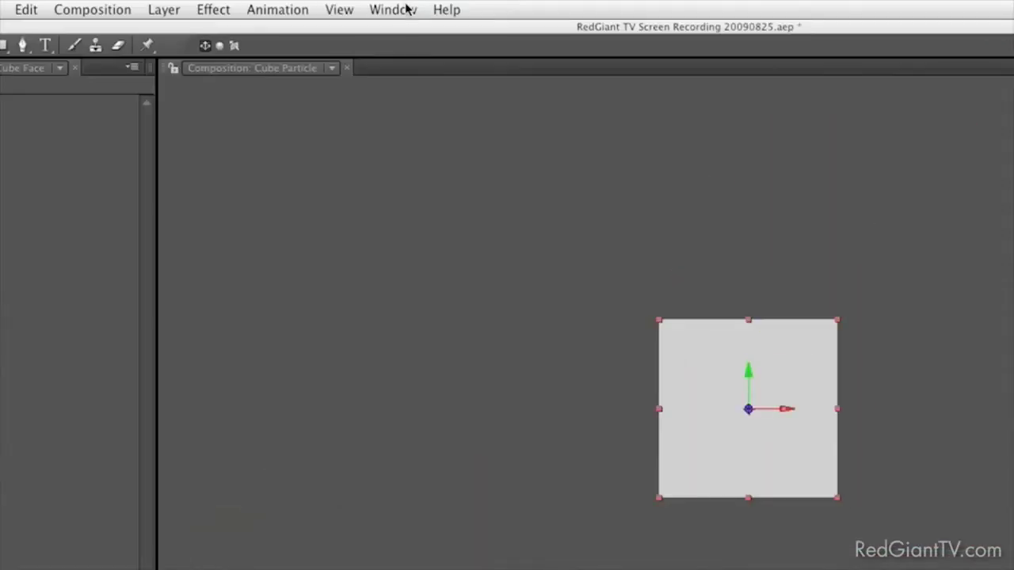
{"action": "left_click", "coordinate": [397, 9]}
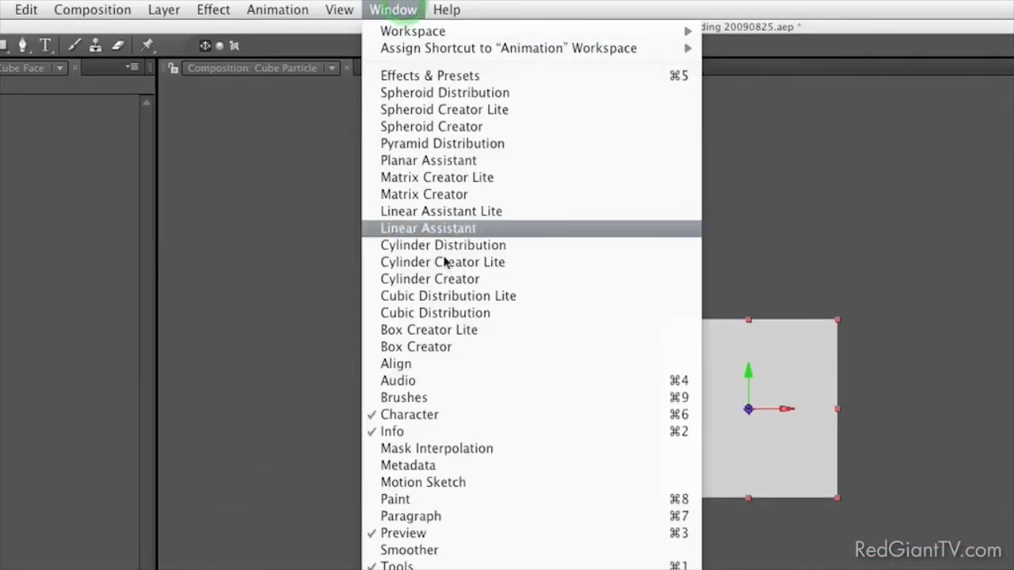
{"action": "left_click", "coordinate": [453, 346]}
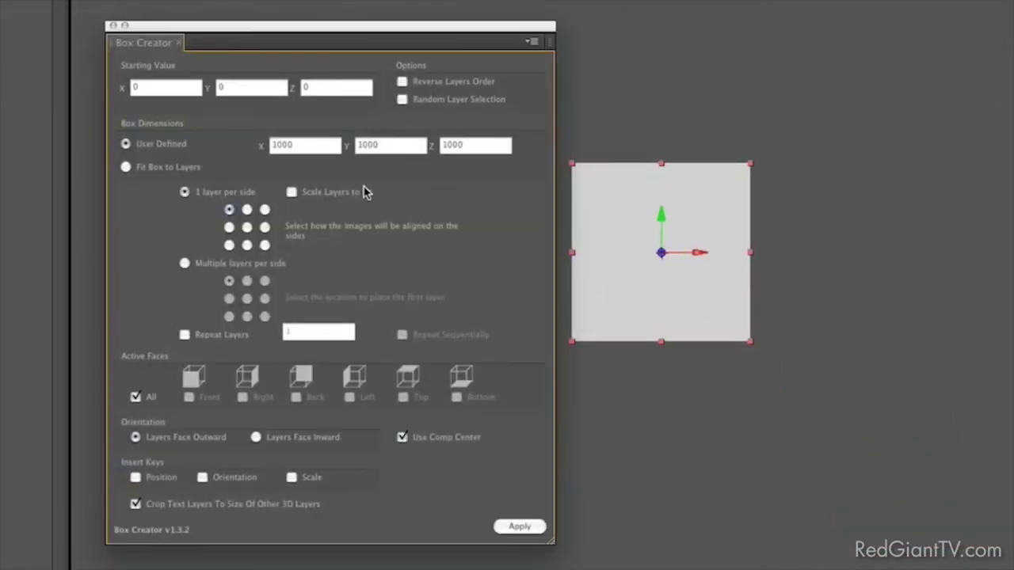
- Arrange the six Cube Face layers into a cube with Box Creator's Fit Box to Layers option and close the script
{"action": "left_click", "coordinate": [158, 88]}
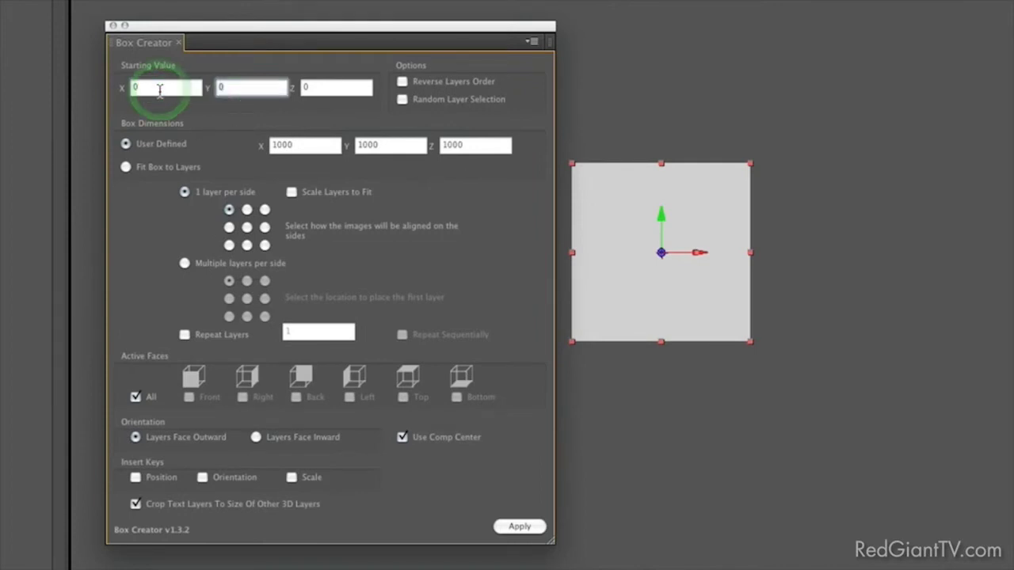
{"action": "key", "text": "Tab"}
{"action": "key", "text": "Tab"}
{"action": "key", "text": "Tab"}
{"action": "key", "text": "Tab"}
{"action": "key", "text": "Tab"}
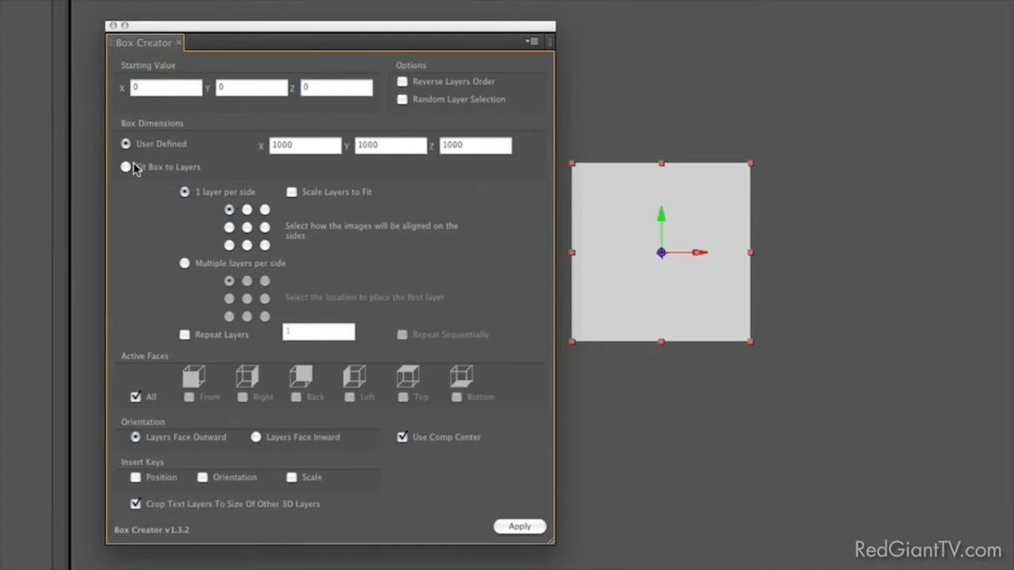
{"action": "left_click", "coordinate": [126, 167]}
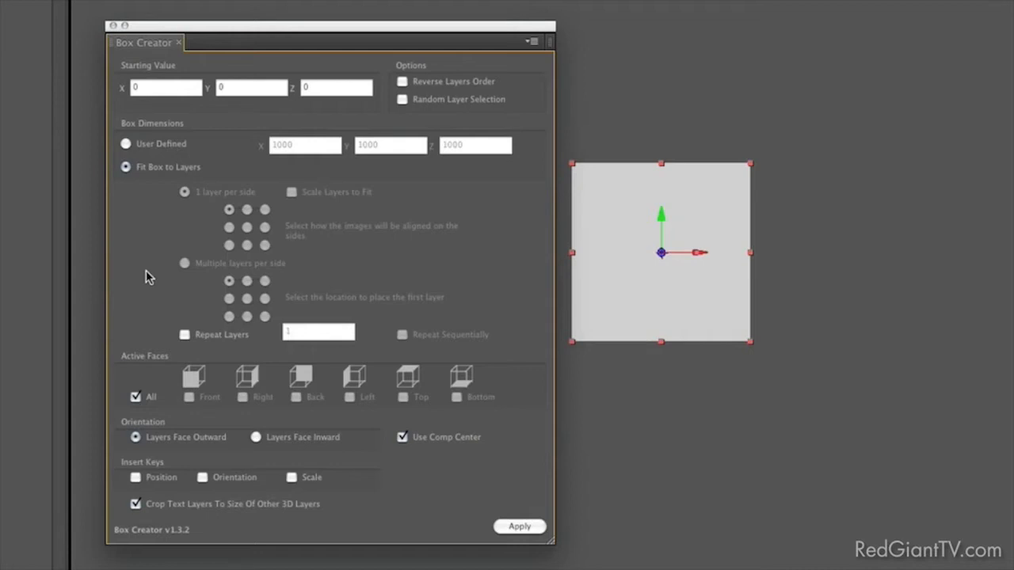
{"action": "left_click", "coordinate": [513, 526]}
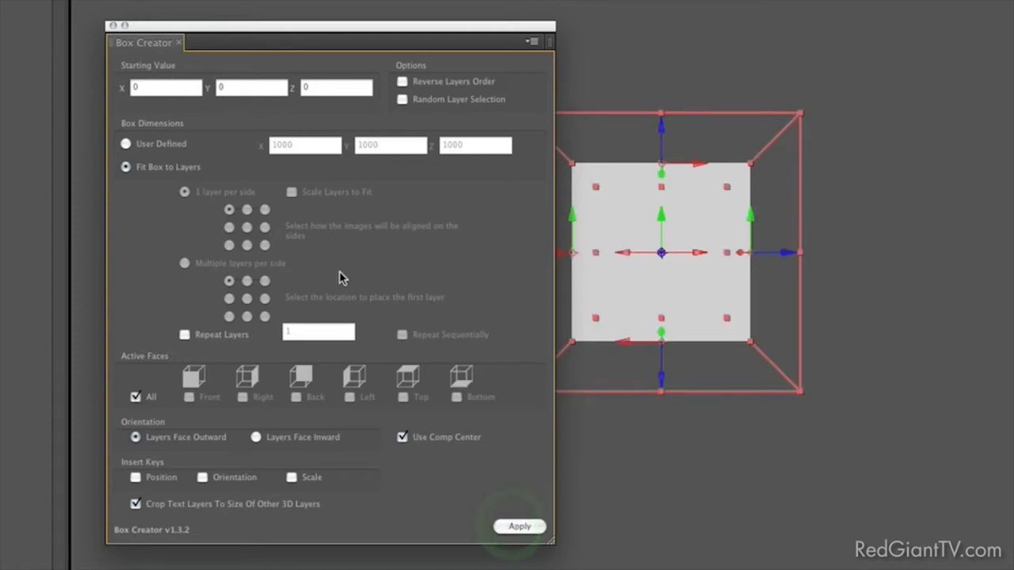
{"action": "left_click", "coordinate": [111, 24]}
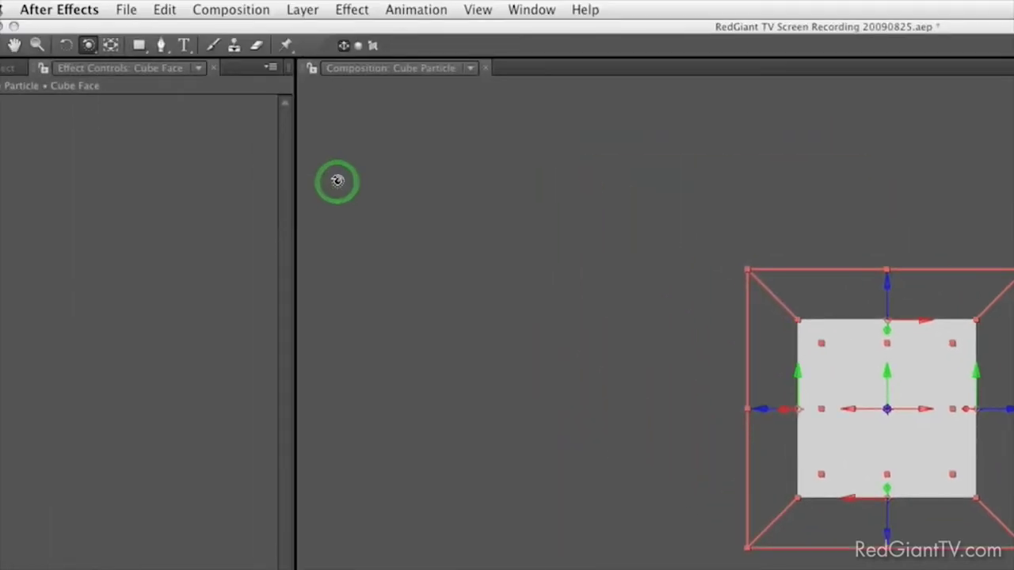
- Add a camera with the 200mm preset to the Cube Particle composition
{"action": "left_click", "coordinate": [308, 12]}
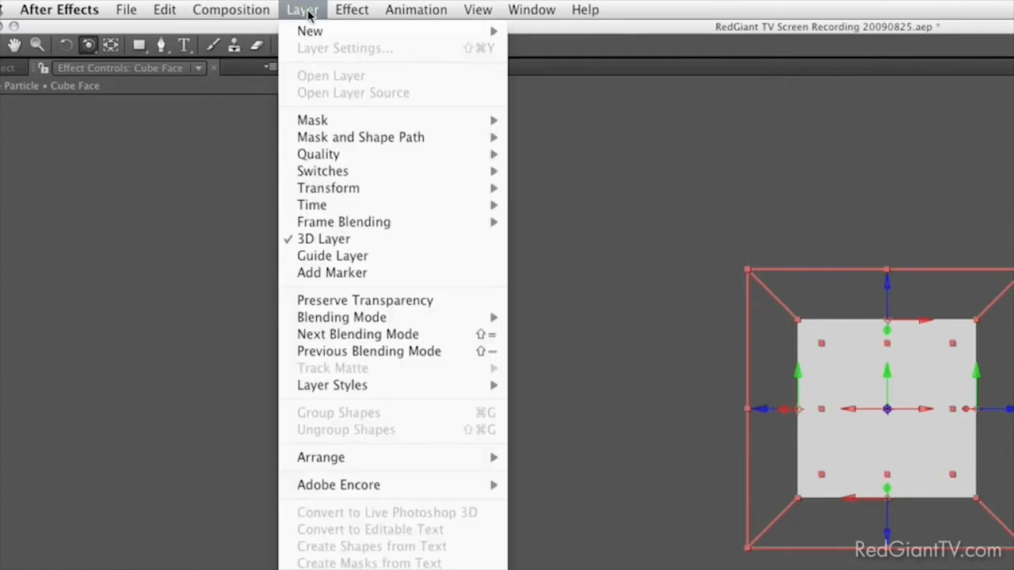
{"action": "mouse_move", "coordinate": [308, 30]}
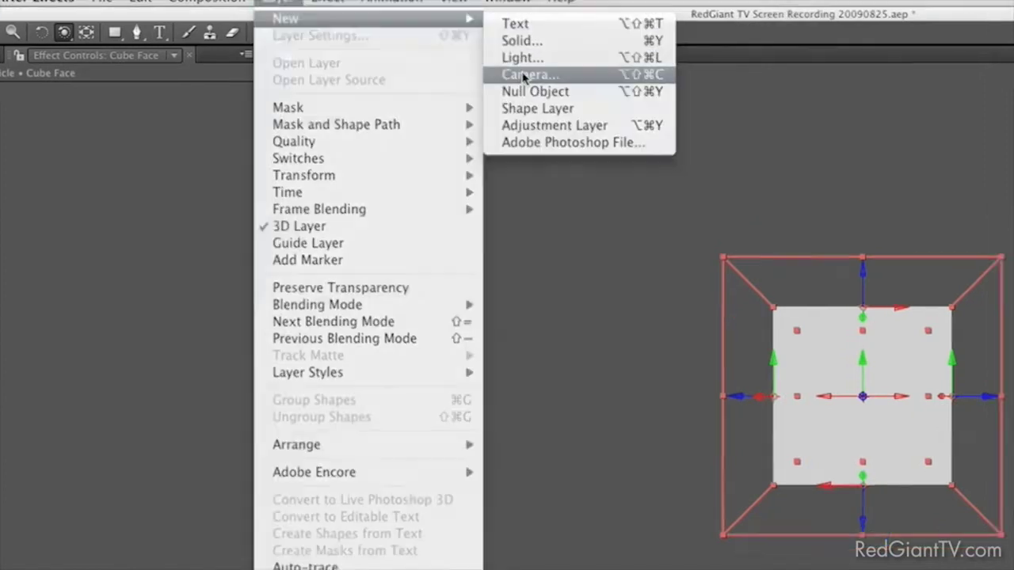
{"action": "left_click", "coordinate": [549, 88]}
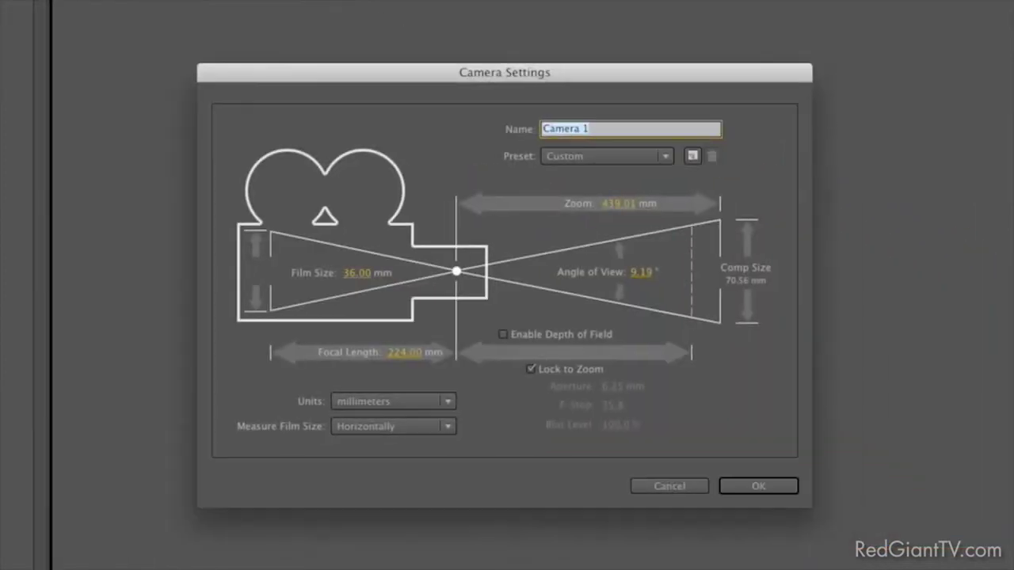
{"action": "left_click", "coordinate": [617, 156]}
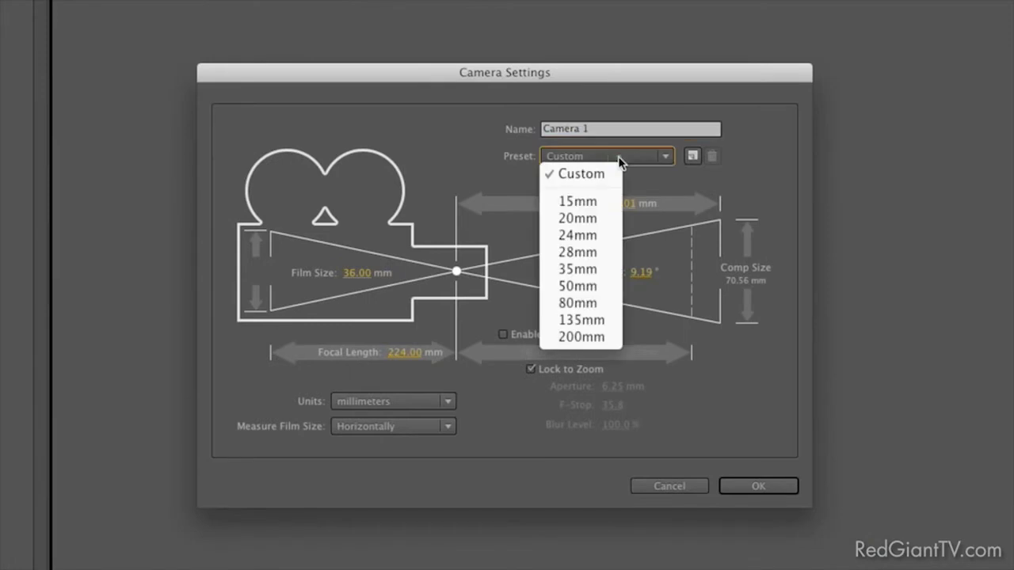
{"action": "left_click", "coordinate": [606, 338]}
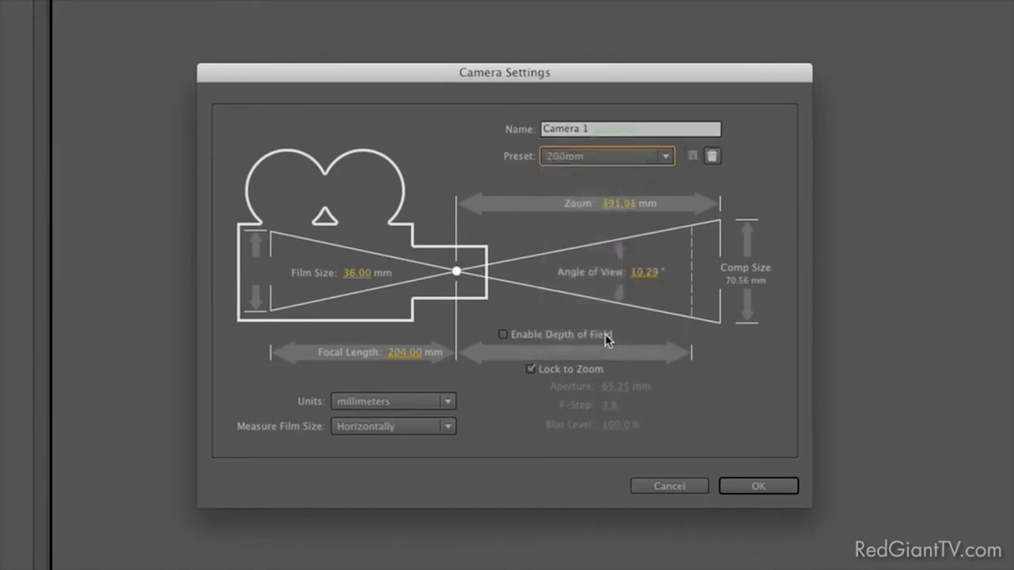
{"action": "left_click", "coordinate": [758, 484]}
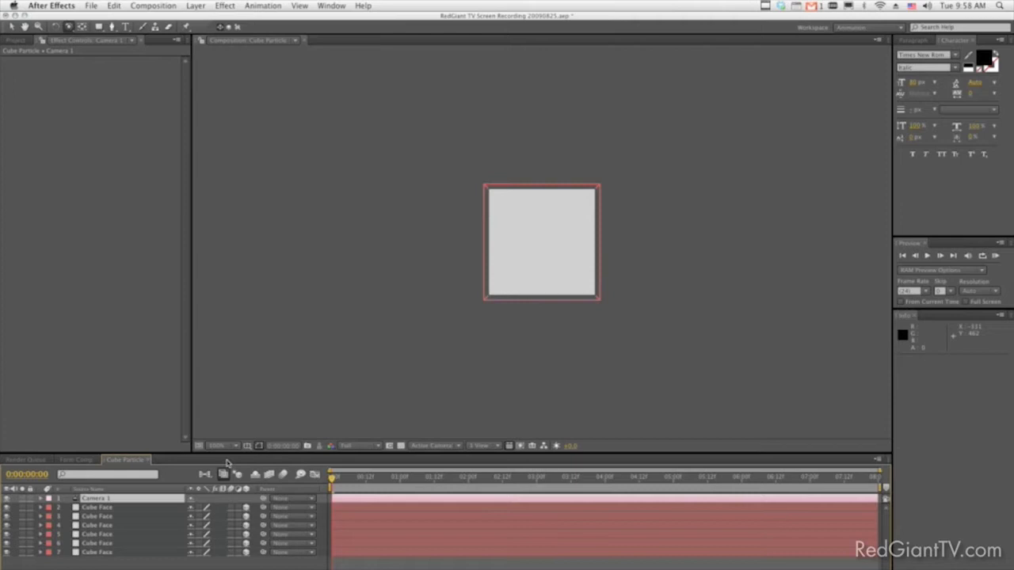
- Move the camera back along its Z position until the front face sits well inside the composition frame
{"action": "key", "text": "p"}
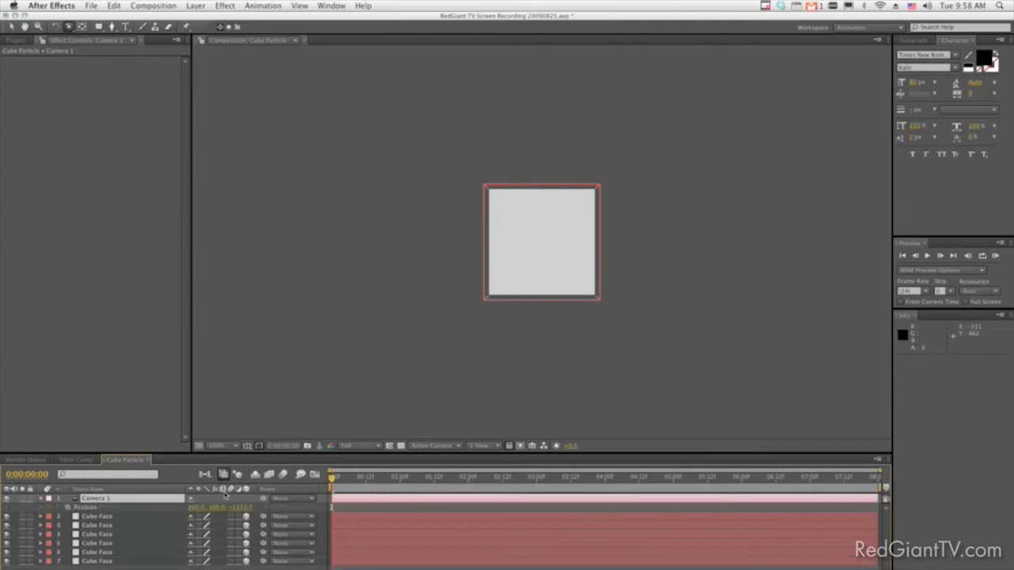
{"action": "left_click_drag", "start_coordinate": [245, 507], "coordinate": [236, 507]}
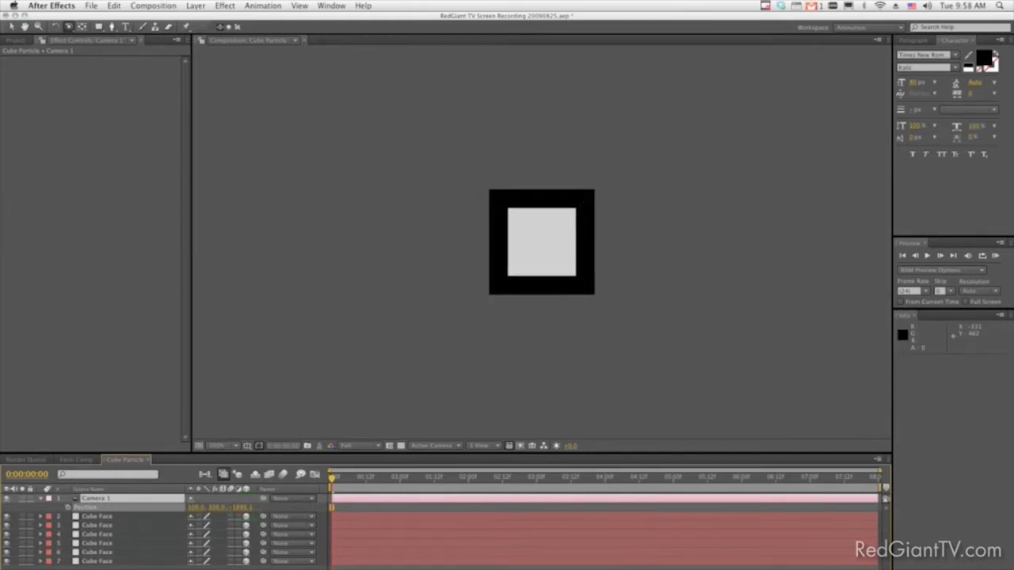
{"action": "key", "text": "Return"}
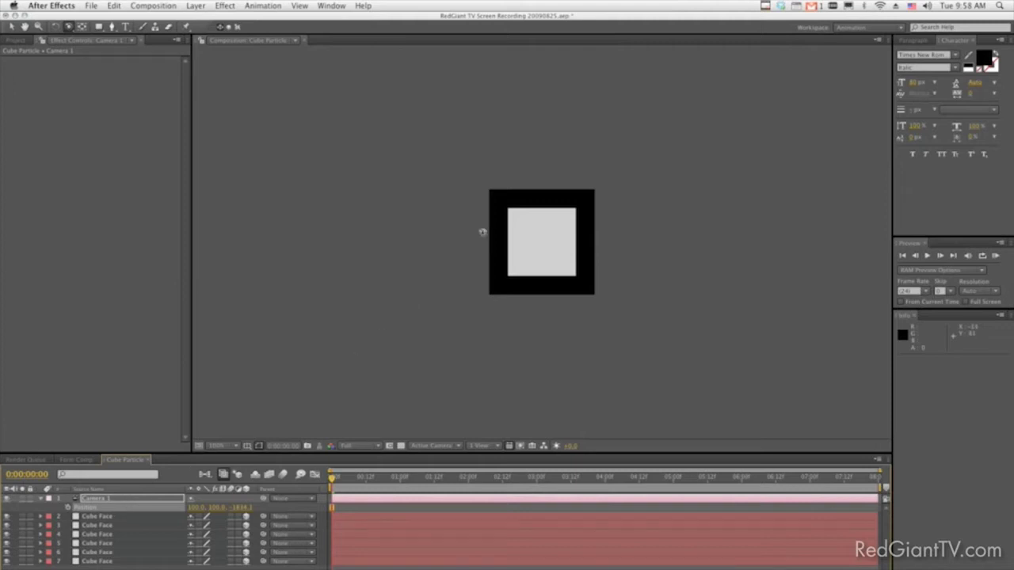
- Orbit the camera around the cube to view it from a raised corner angle
{"action": "left_click_drag", "start_coordinate": [476, 234], "coordinate": [555, 260]}
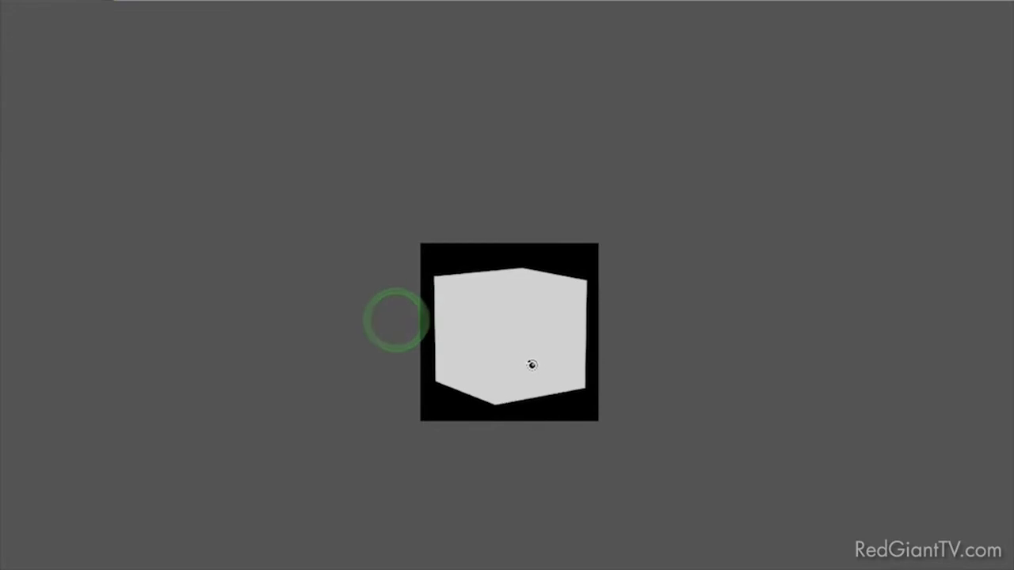
{"action": "left_click_drag", "start_coordinate": [532, 365], "coordinate": [575, 389]}
{"action": "key", "text": "ctrl+z"}
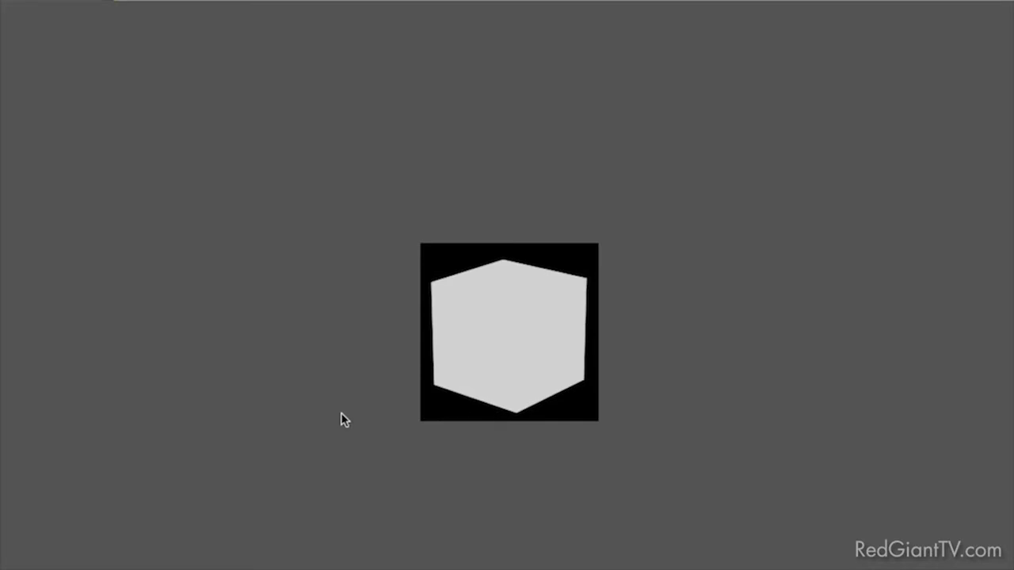
- Show the rulers, place a vertical guide at 100 px, and orbit the camera to align the cube's corners with it
{"action": "key", "text": "ctrl+r"}
{"action": "left_click_drag", "start_coordinate": [2, 416], "coordinate": [516, 405]}
{"action": "left_click", "coordinate": [503, 370]}
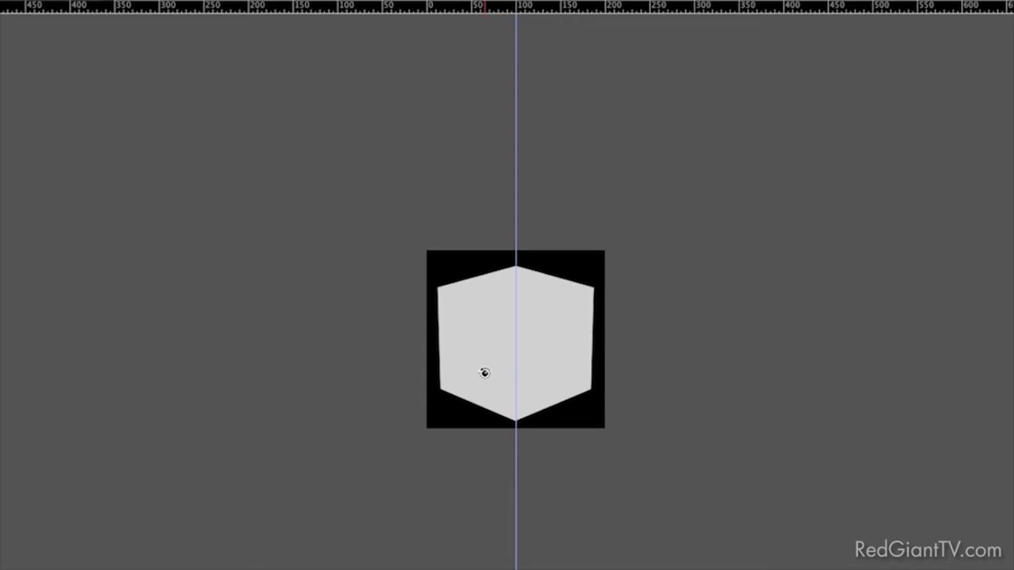
- Add a white point light at 100% intensity and move it below and to the left of the cube to light its left face
{"action": "left_click", "coordinate": [137, 10]}
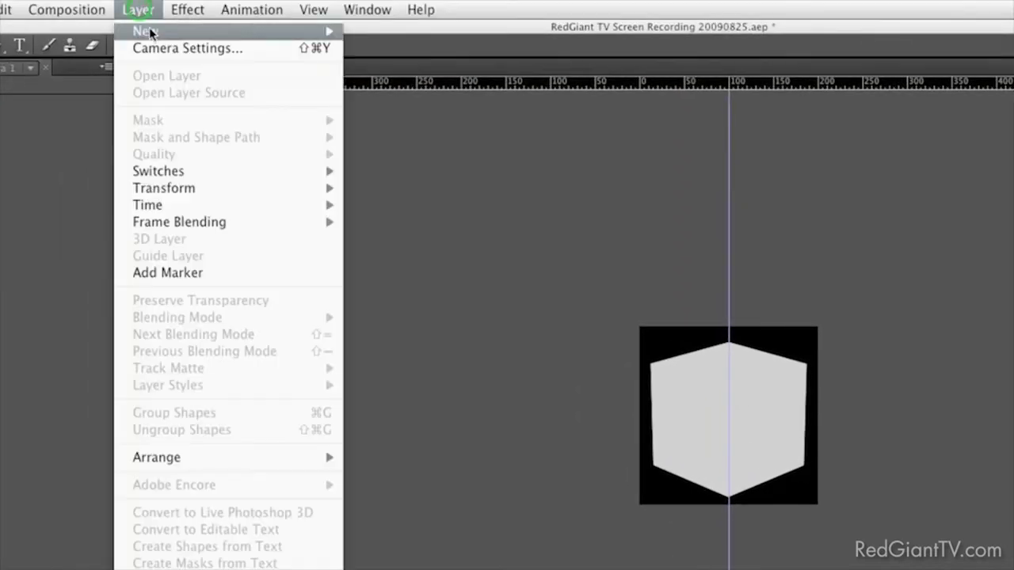
{"action": "mouse_move", "coordinate": [150, 32]}
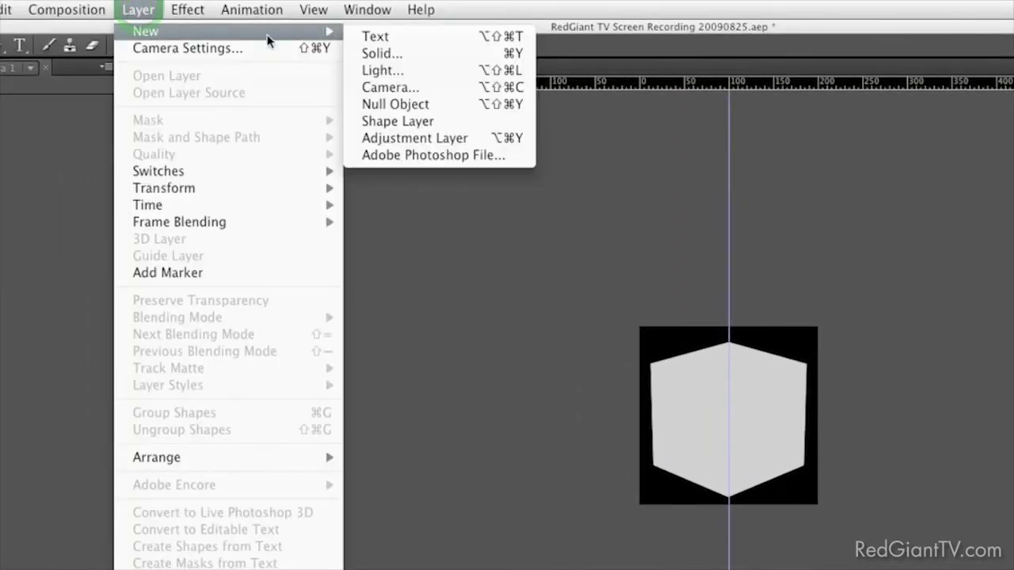
{"action": "left_click", "coordinate": [389, 71]}
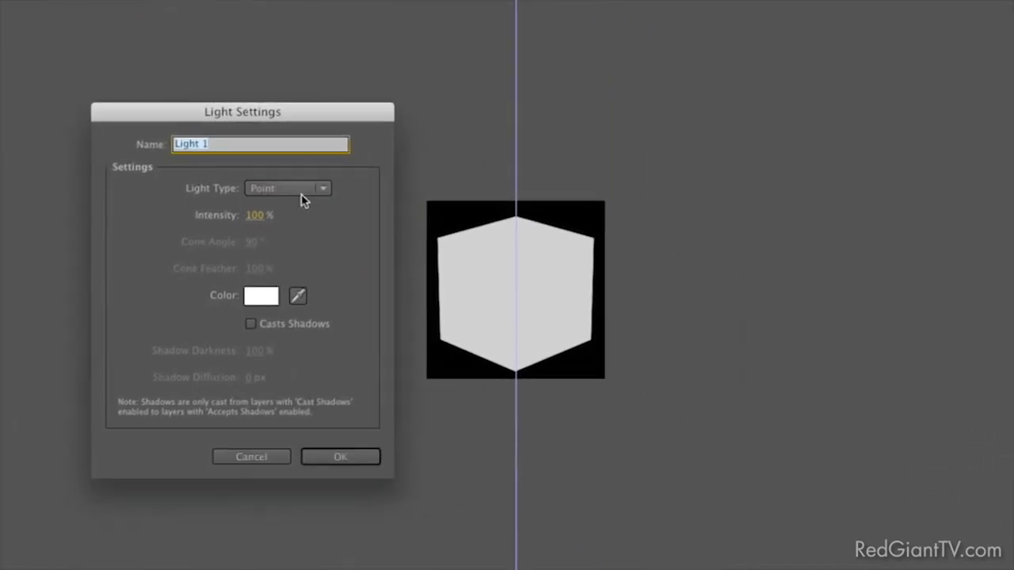
{"action": "left_click", "coordinate": [532, 313]}
{"action": "left_click", "coordinate": [340, 282]}
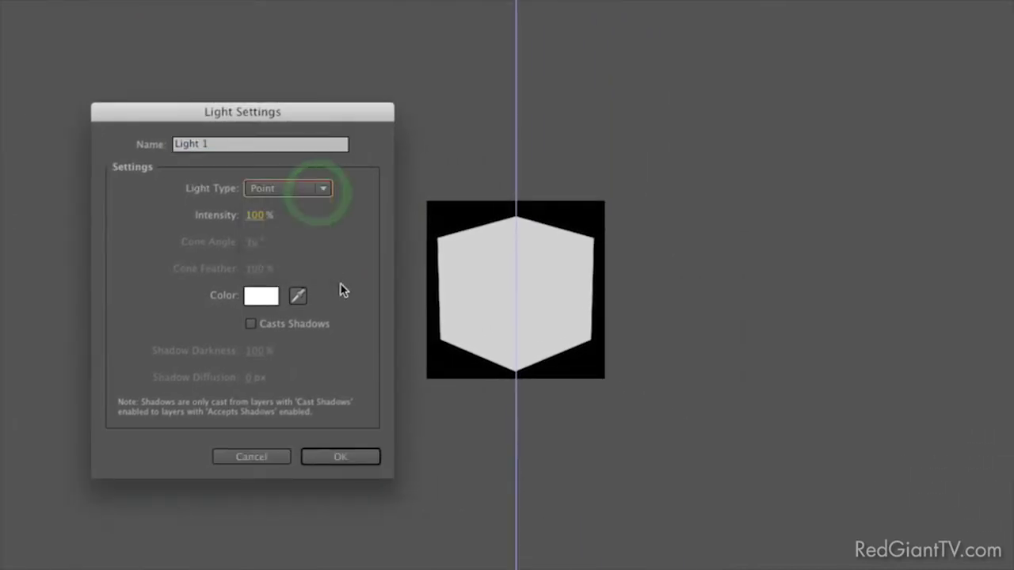
{"action": "left_click", "coordinate": [346, 458]}
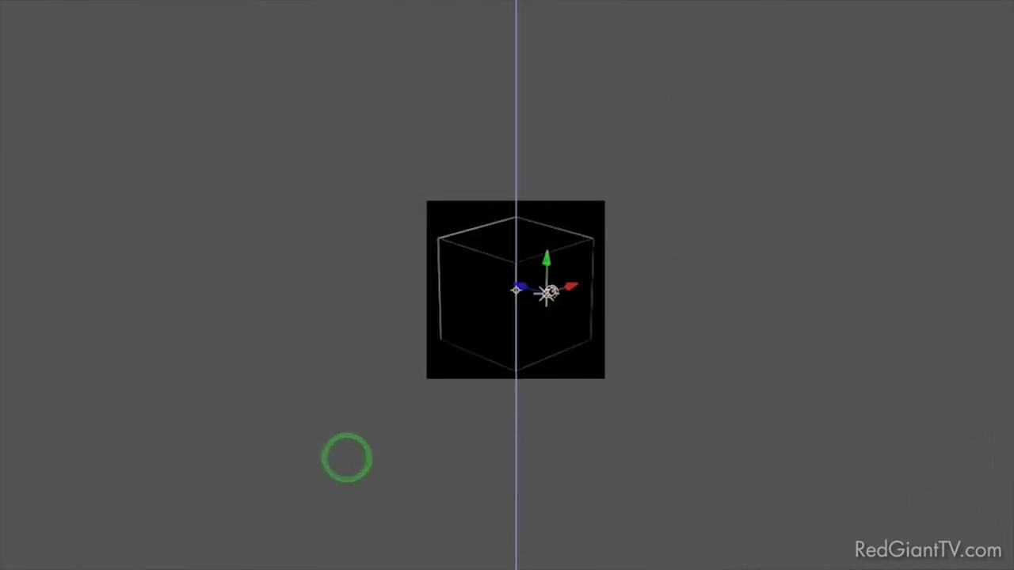
{"action": "left_click_drag", "start_coordinate": [571, 290], "coordinate": [74, 476]}
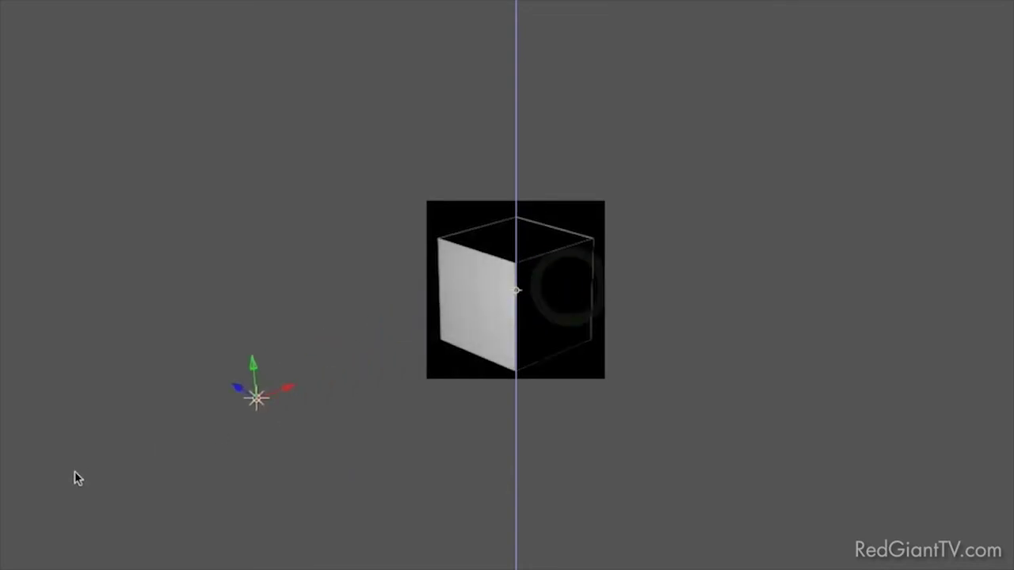
- Add a second light and place it above and to the right of the cube to light the right and top faces
{"action": "key", "text": "super+alt+shift+l"}
{"action": "left_click", "coordinate": [312, 457]}
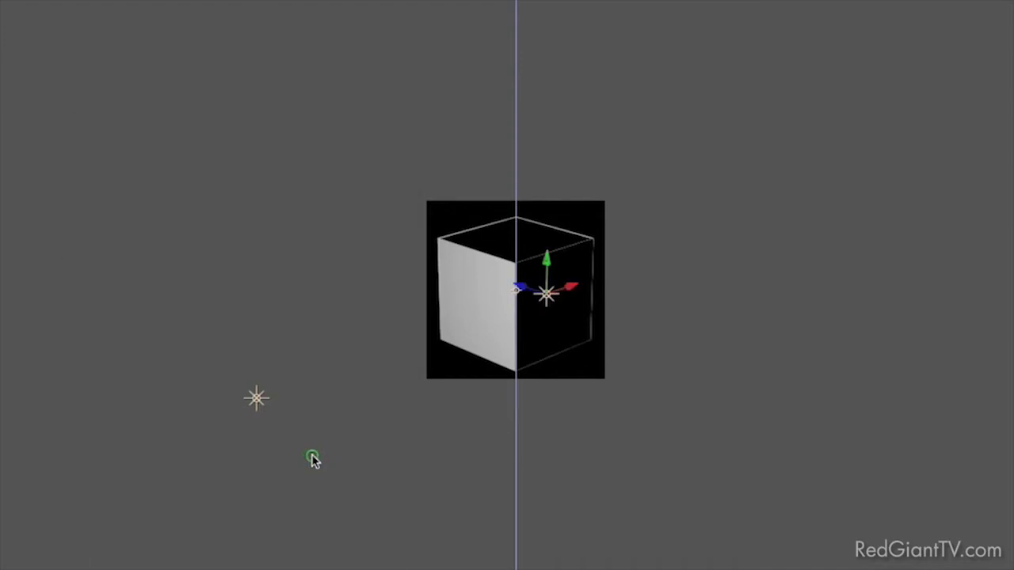
{"action": "left_click_drag", "start_coordinate": [572, 284], "coordinate": [841, 323]}
{"action": "left_click_drag", "start_coordinate": [839, 240], "coordinate": [863, 30]}
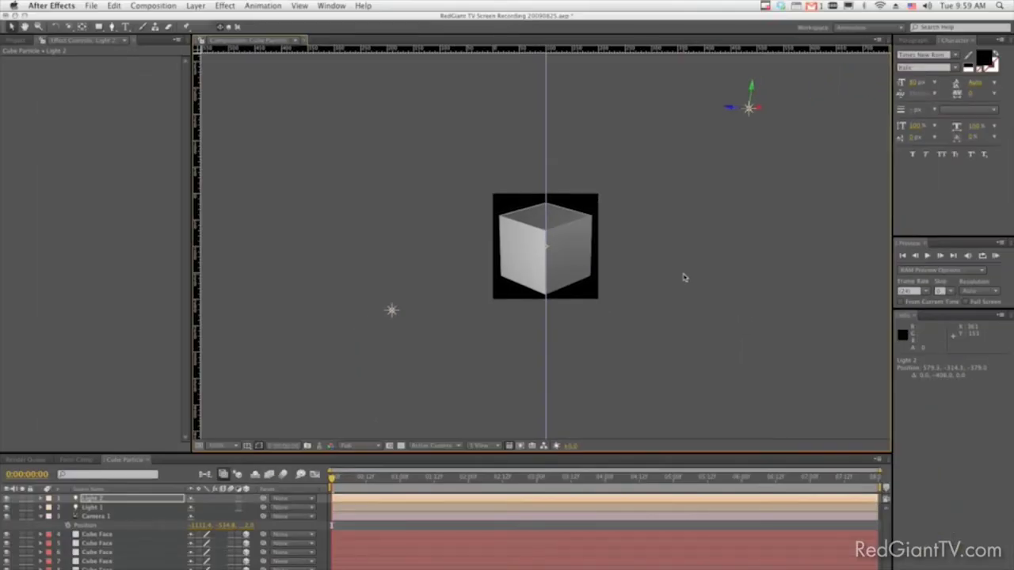
- Add the Cube Particle composition to Form Comp as the lowest layer and hide that layer
{"action": "left_click", "coordinate": [116, 337]}
{"action": "key", "text": "super+0"}
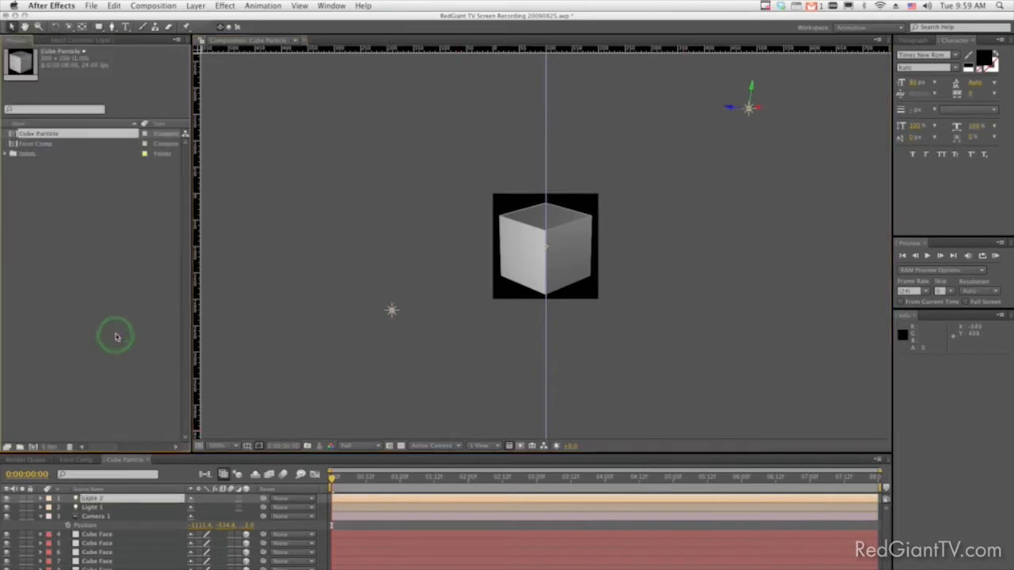
{"action": "double_click", "coordinate": [17, 144]}
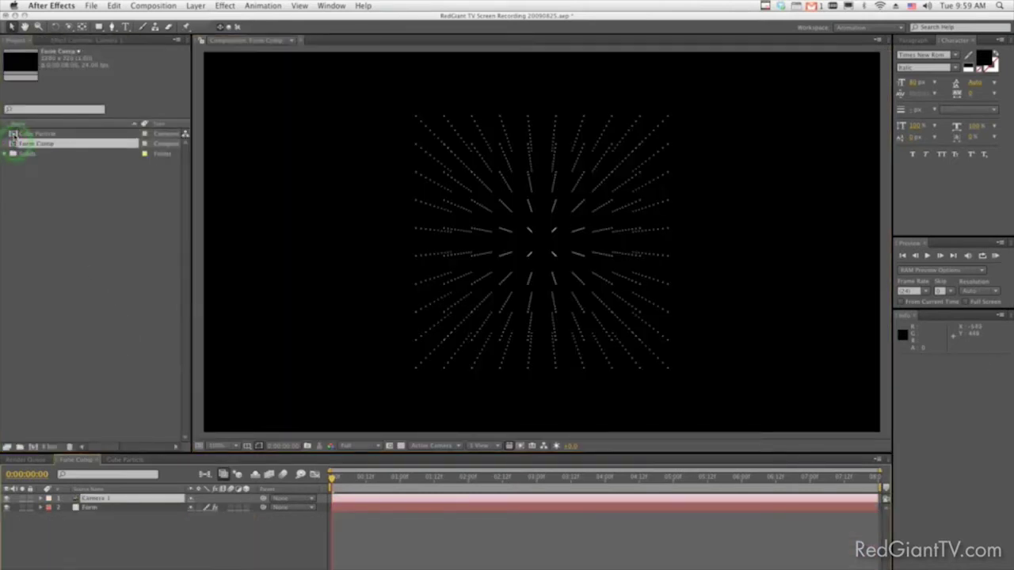
{"action": "left_click_drag", "start_coordinate": [12, 134], "coordinate": [103, 518]}
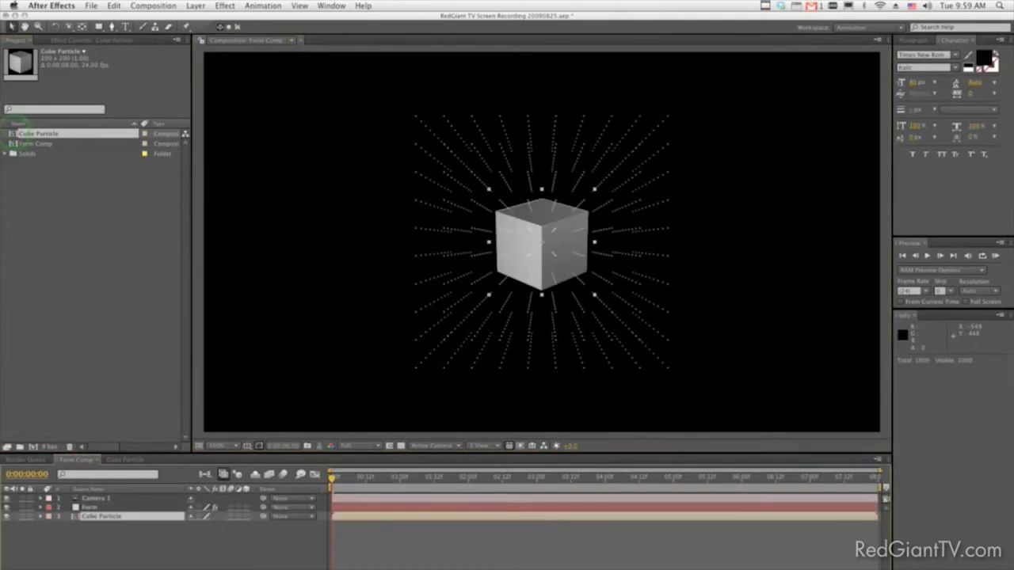
{"action": "left_click", "coordinate": [7, 517]}
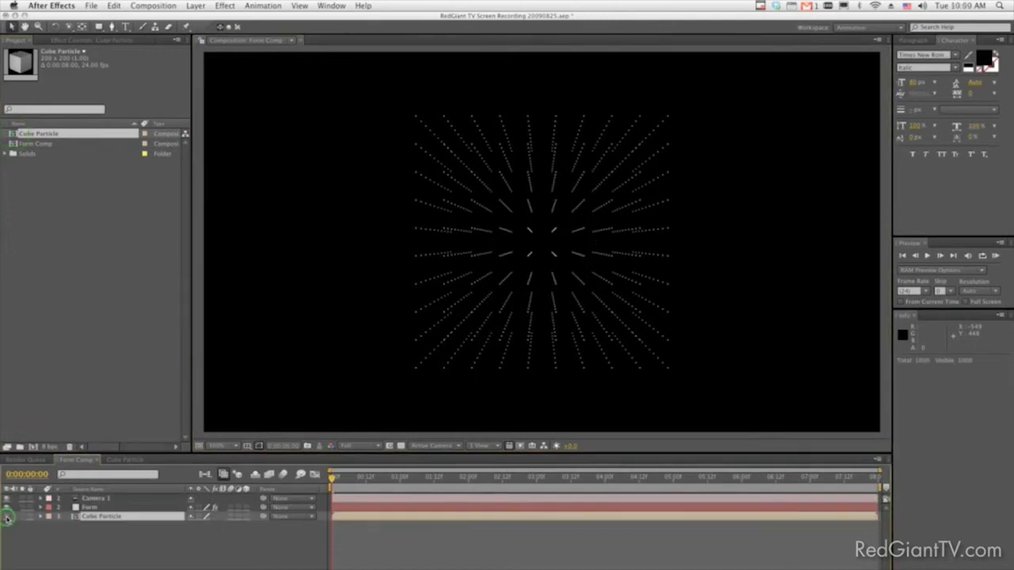
- Set the Form layer's particle type to Custom Colorize
{"action": "left_click", "coordinate": [91, 508]}
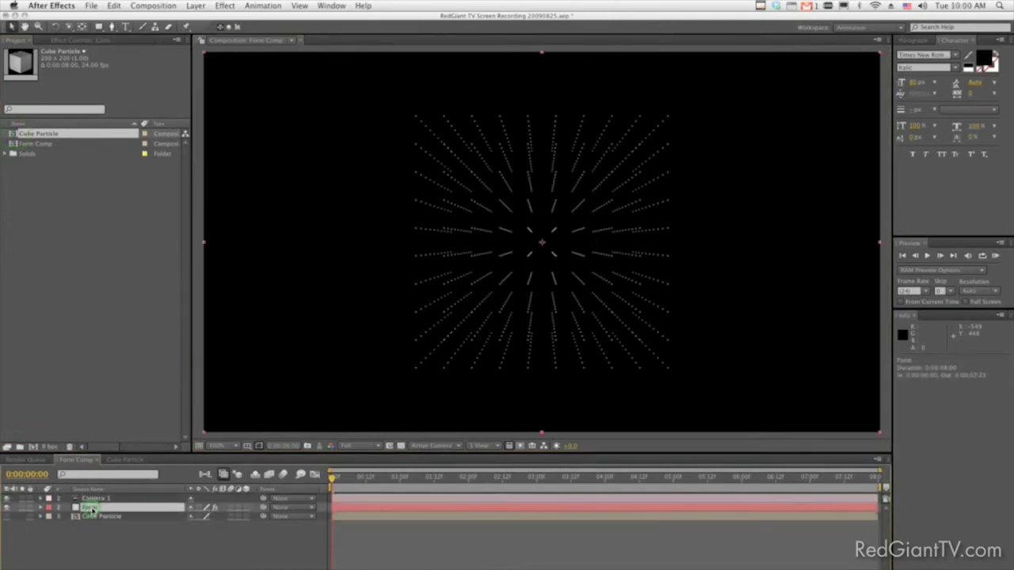
{"action": "double_click", "coordinate": [92, 507]}
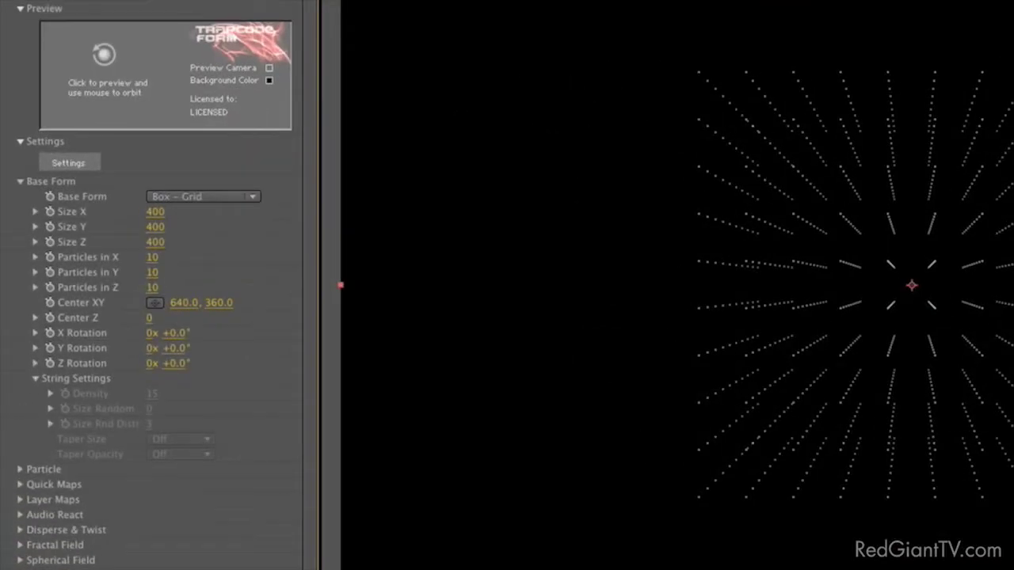
{"action": "left_click", "coordinate": [20, 469]}
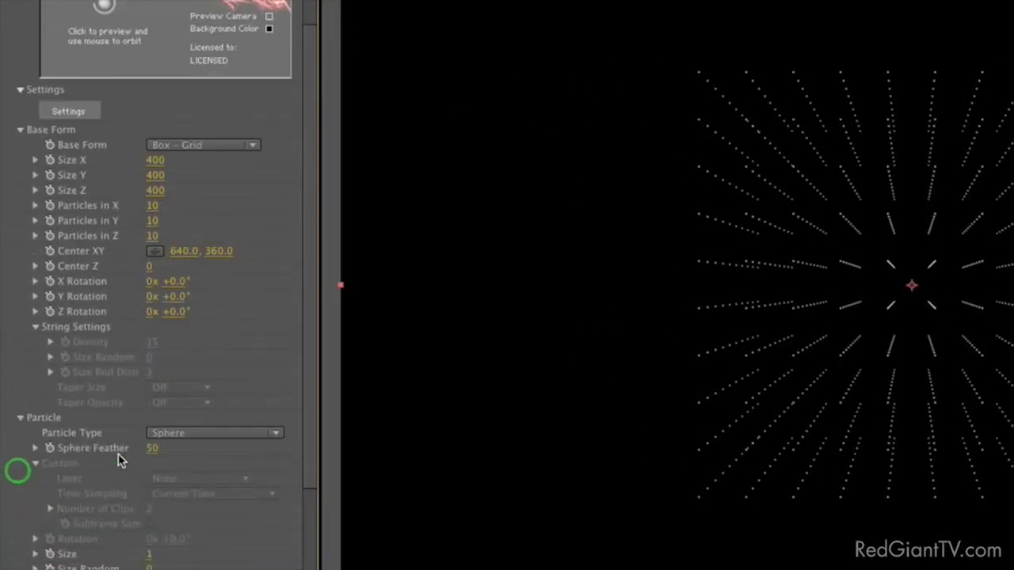
{"action": "left_click", "coordinate": [218, 440]}
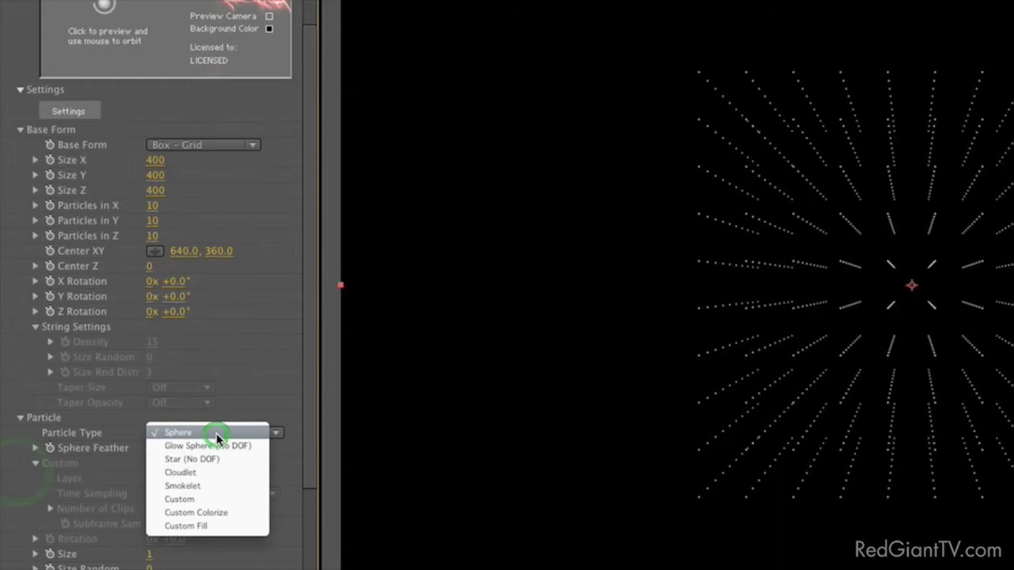
{"action": "left_click", "coordinate": [221, 513]}
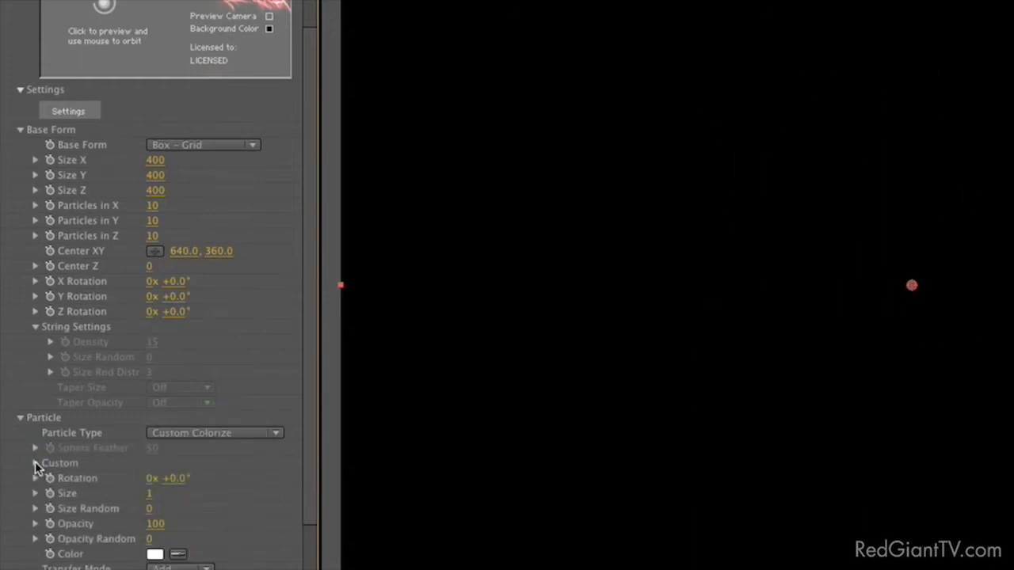
- Assign the Cube Particle layer as the Form effect's custom particle source
{"action": "left_click", "coordinate": [35, 464]}
{"action": "left_click", "coordinate": [239, 478]}
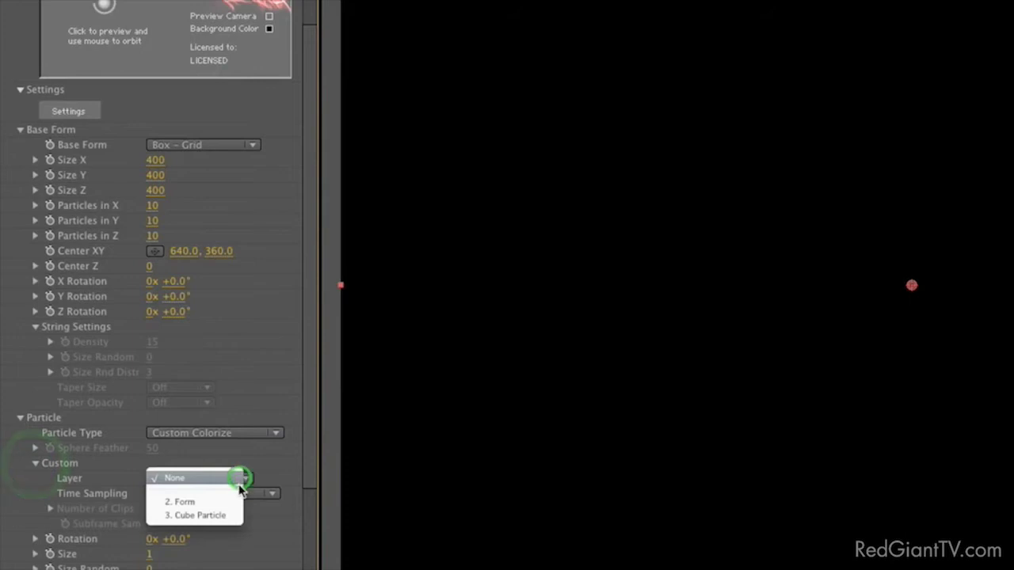
{"action": "left_click", "coordinate": [232, 514]}
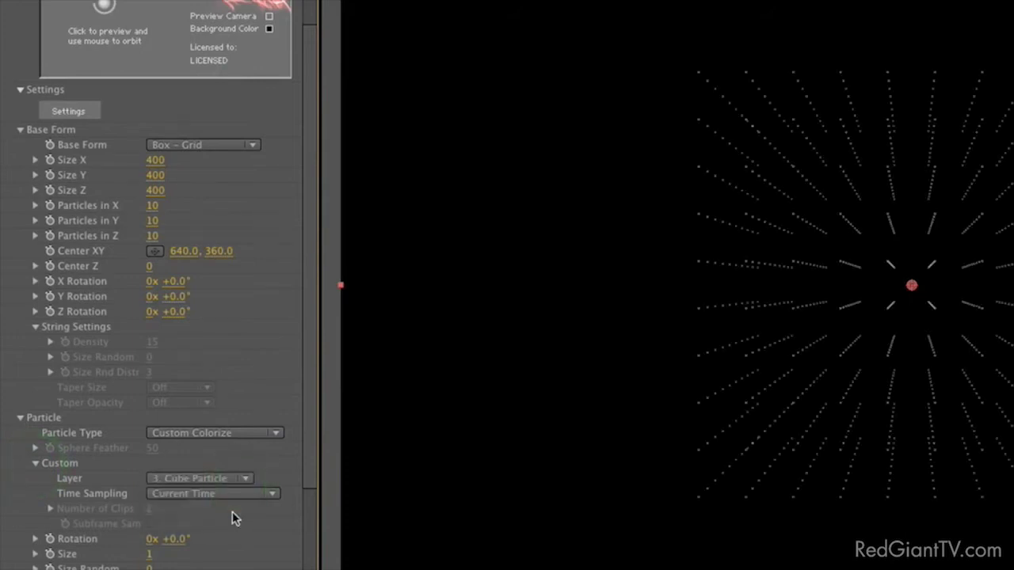
- Set the Form particle size to 25 and its transfer mode to Normal
{"action": "left_click", "coordinate": [307, 475]}
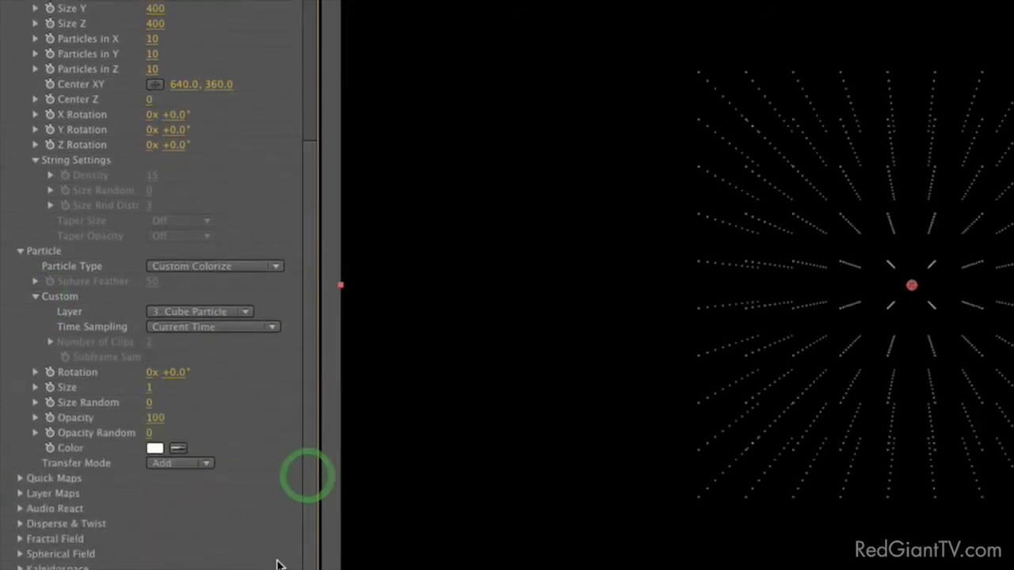
{"action": "left_click", "coordinate": [151, 387]}
{"action": "type", "text": "25"}
{"action": "key", "text": "Return"}
{"action": "left_click", "coordinate": [190, 461]}
{"action": "left_click", "coordinate": [192, 450]}
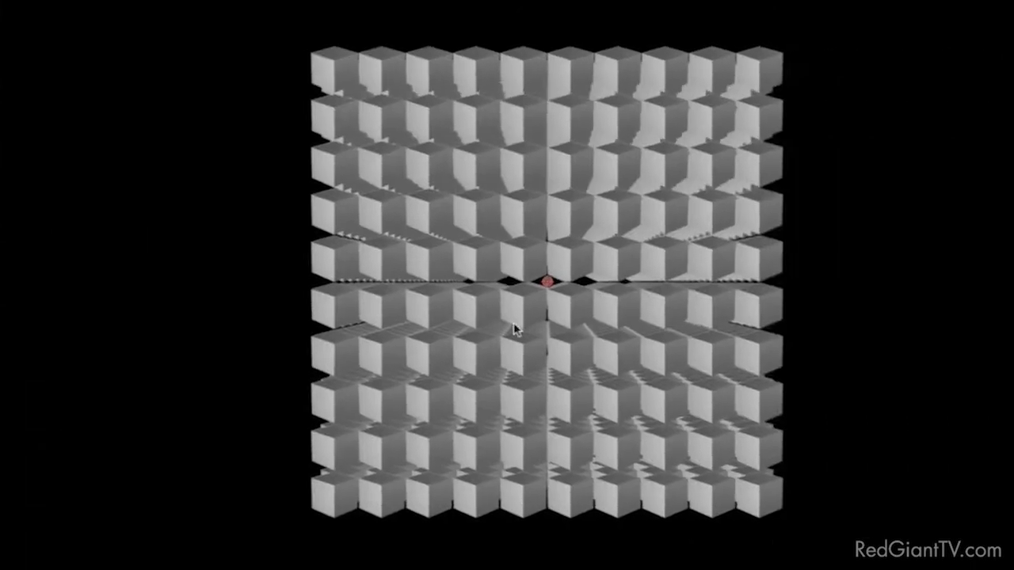
- Orbit the camera around the cube grid to view it from above one corner
{"action": "mouse_move", "coordinate": [664, 230]}
{"action": "left_mouse_down"}
{"action": "mouse_move", "coordinate": [565, 245]}
{"action": "mouse_move", "coordinate": [563, 256]}
{"action": "left_mouse_up"}
{"action": "mouse_move", "coordinate": [156, 255]}
{"action": "left_mouse_down"}
{"action": "mouse_move", "coordinate": [132, 301]}
{"action": "mouse_move", "coordinate": [45, 298]}
{"action": "mouse_move", "coordinate": [156, 290]}
{"action": "mouse_move", "coordinate": [150, 135]}
{"action": "mouse_move", "coordinate": [124, 340]}
{"action": "mouse_move", "coordinate": [122, 318]}
{"action": "left_mouse_up"}
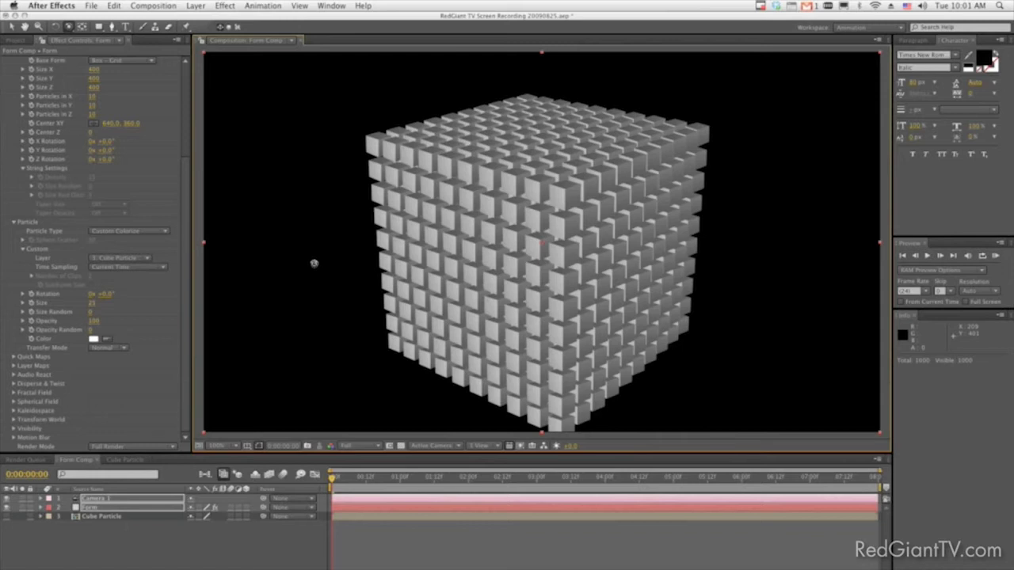
{"action": "left_click_drag", "start_coordinate": [314, 264], "coordinate": [314, 264]}
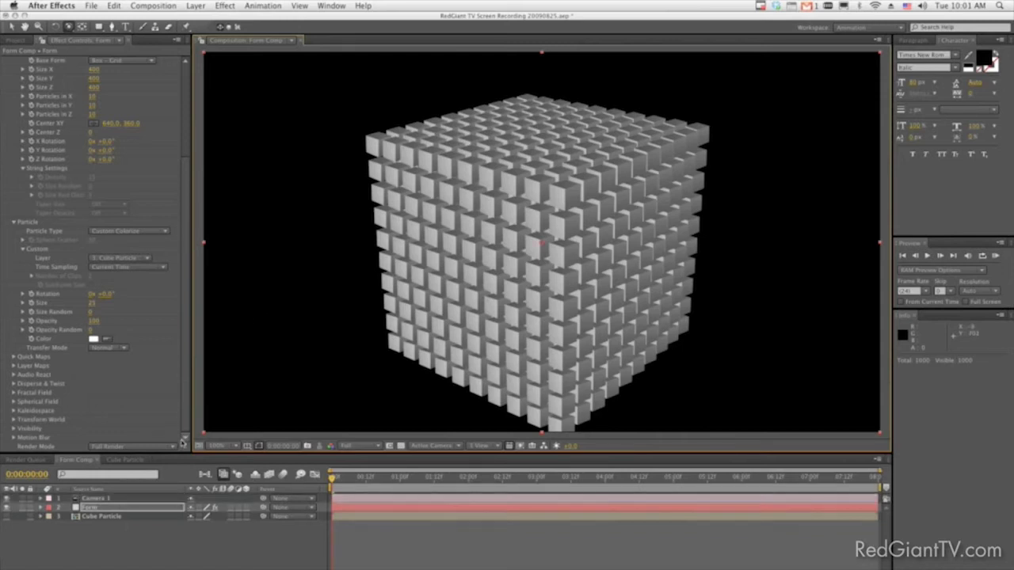
- Reset the transform of Camera 1
{"action": "right_click", "coordinate": [108, 499]}
{"action": "mouse_move", "coordinate": [158, 361]}
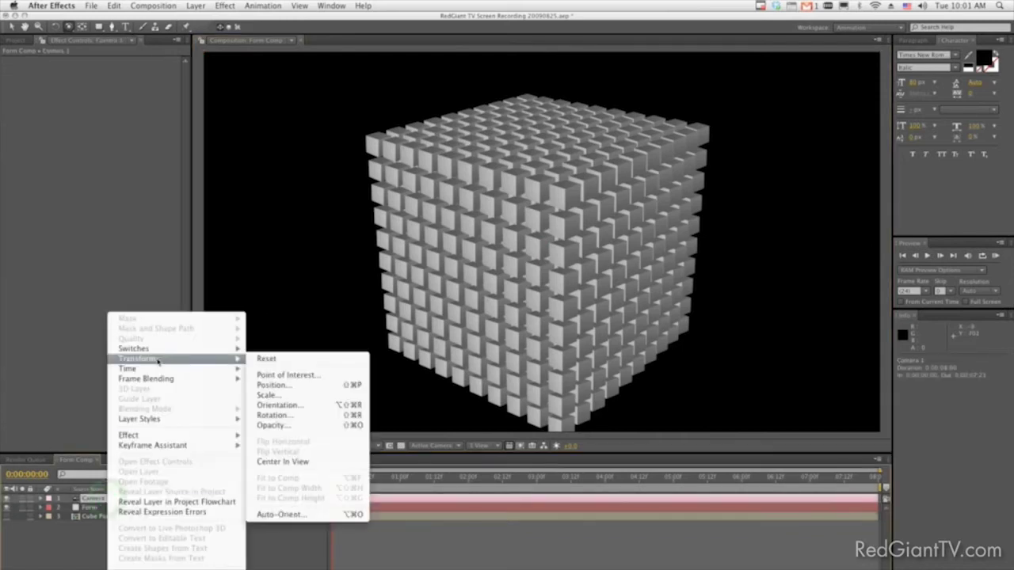
{"action": "left_click", "coordinate": [265, 359]}
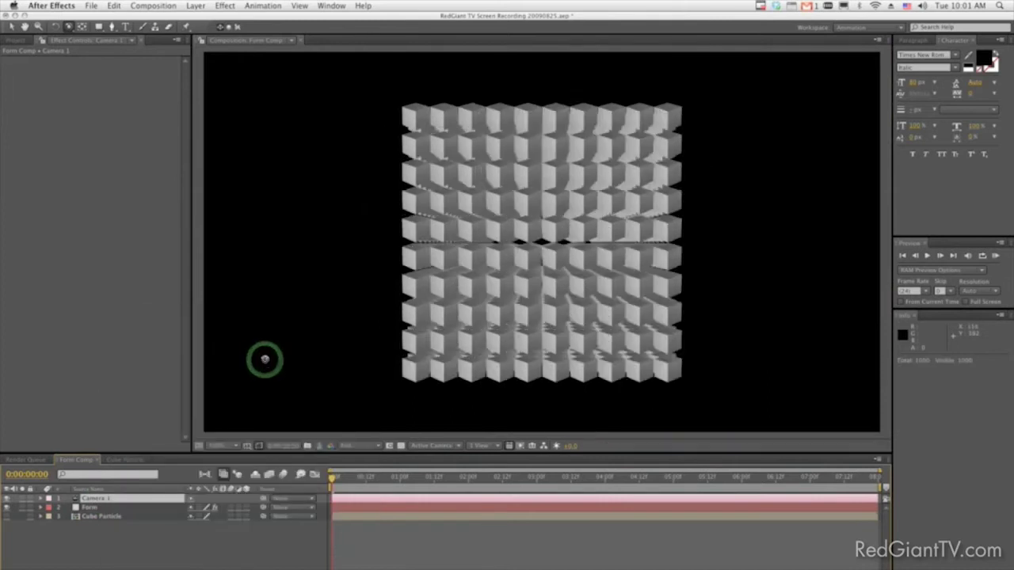
- Set the Form layer's Transform World rotation to 45° in Y and 20° in X
{"action": "left_click", "coordinate": [106, 509]}
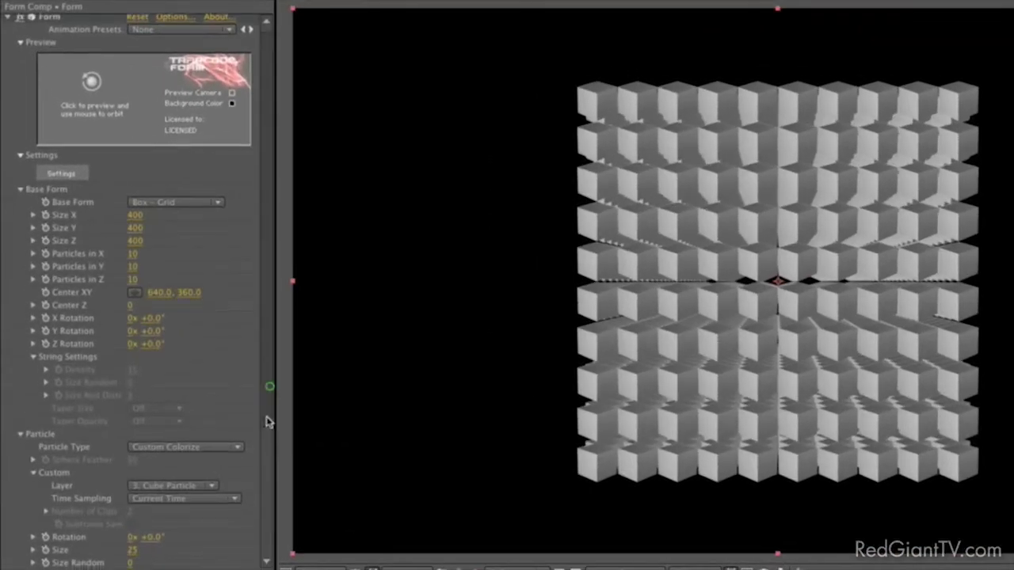
{"action": "left_click_drag", "start_coordinate": [267, 420], "coordinate": [268, 539]}
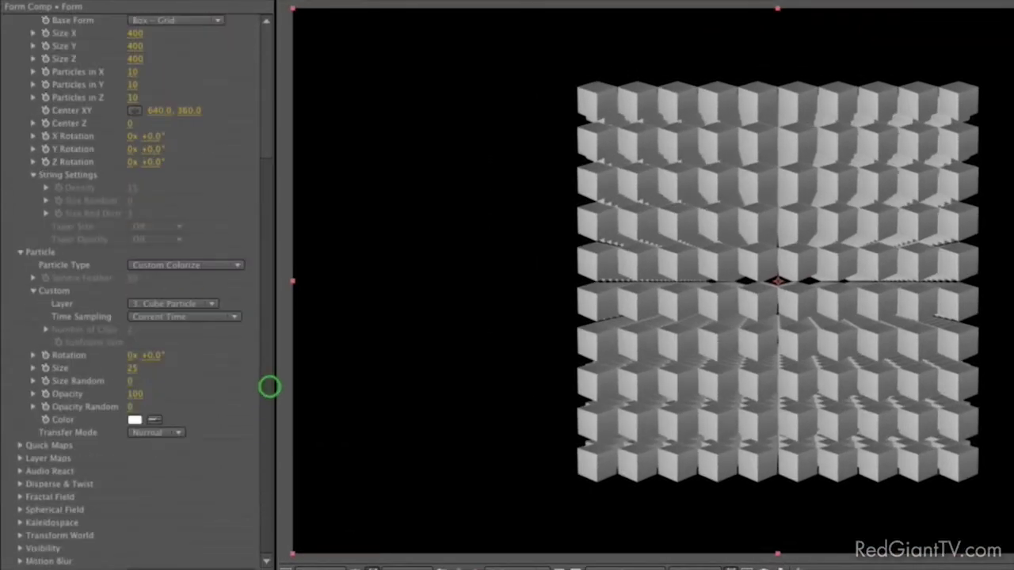
{"action": "left_click", "coordinate": [22, 540]}
{"action": "left_click", "coordinate": [154, 510]}
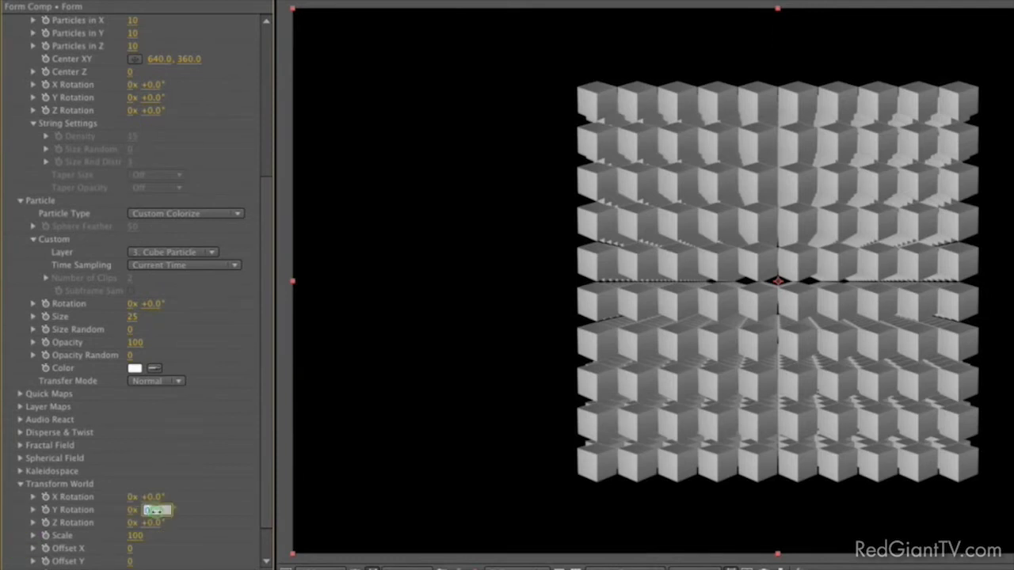
{"action": "type", "text": "45"}
{"action": "key", "text": "Return"}
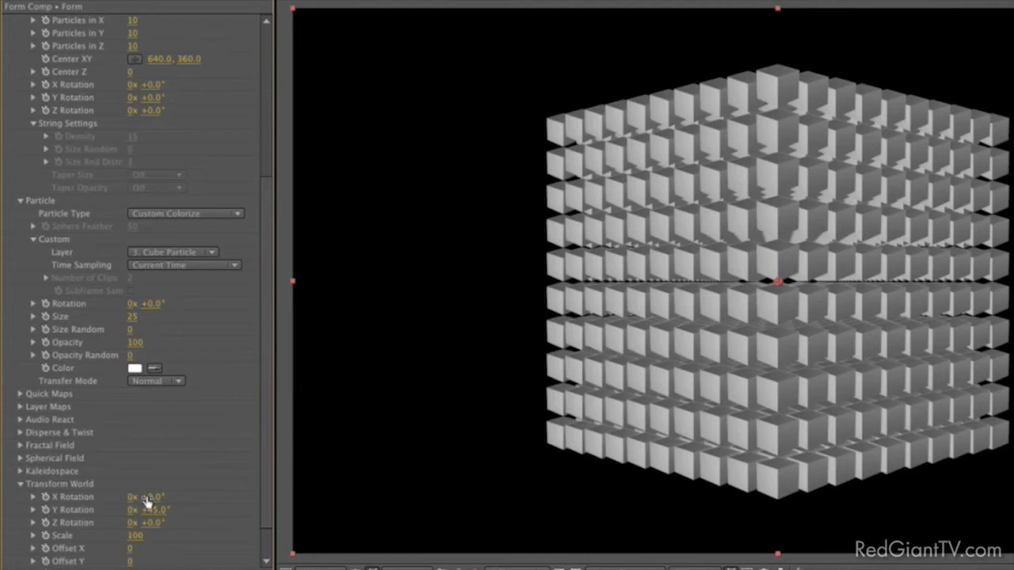
{"action": "left_click", "coordinate": [148, 500]}
{"action": "type", "text": "20"}
{"action": "key", "text": "Return"}
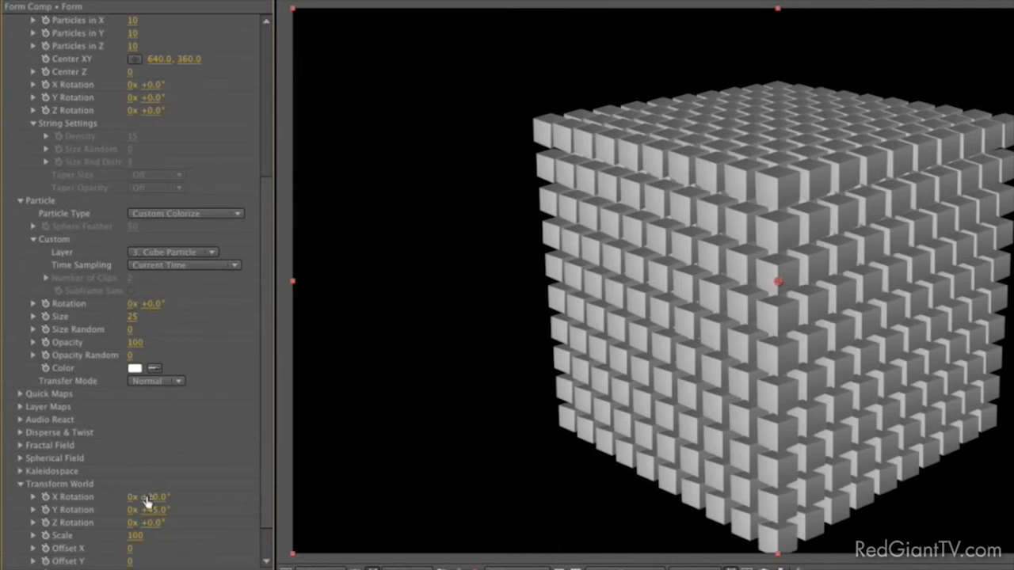
- Animate the Transform World Y Rotation with the expression time*48
{"action": "left_click", "coordinate": [45, 510]}
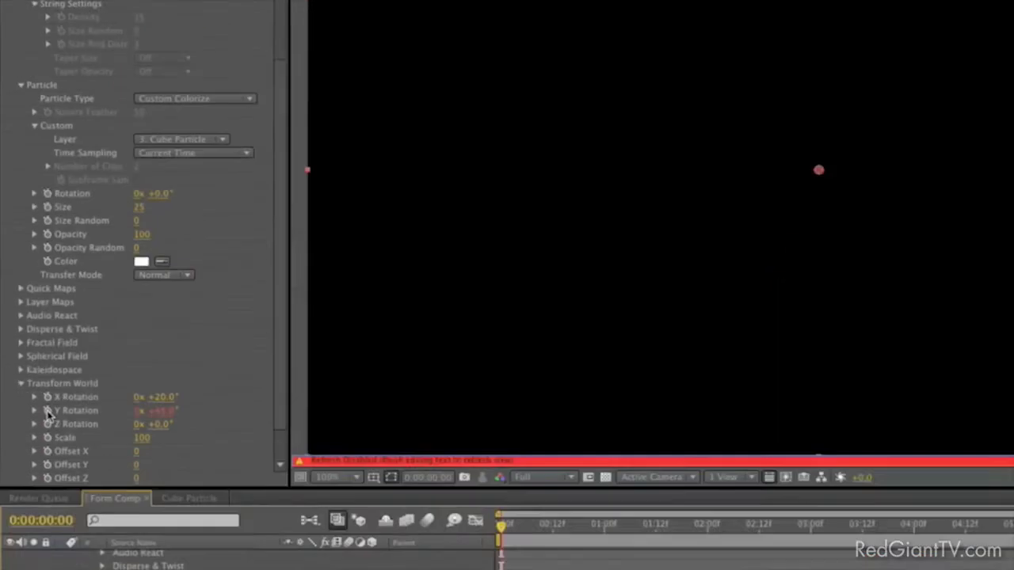
{"action": "type", "text": "time*48"}
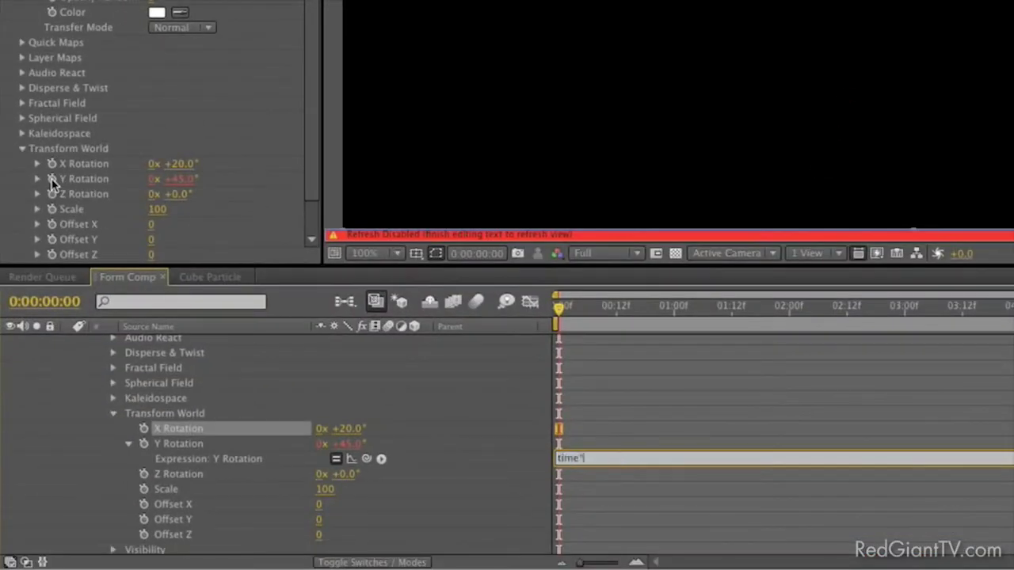
{"action": "key", "text": "KP_Enter"}
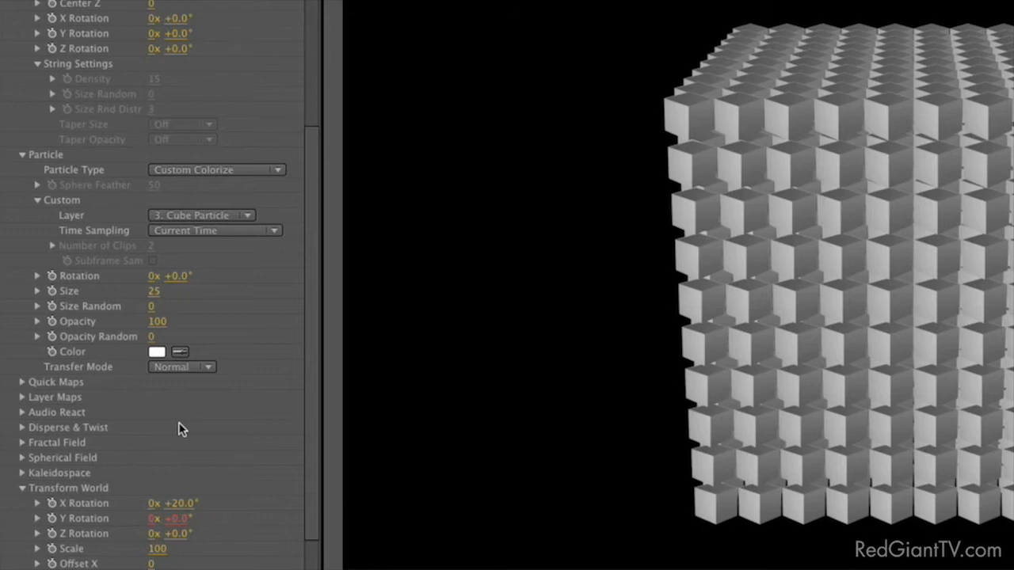
- Try the Quick Maps color gradient over X, Y, Z and radial, and set the mapping back to Off
{"action": "left_click", "coordinate": [23, 382]}
{"action": "left_click", "coordinate": [36, 412]}
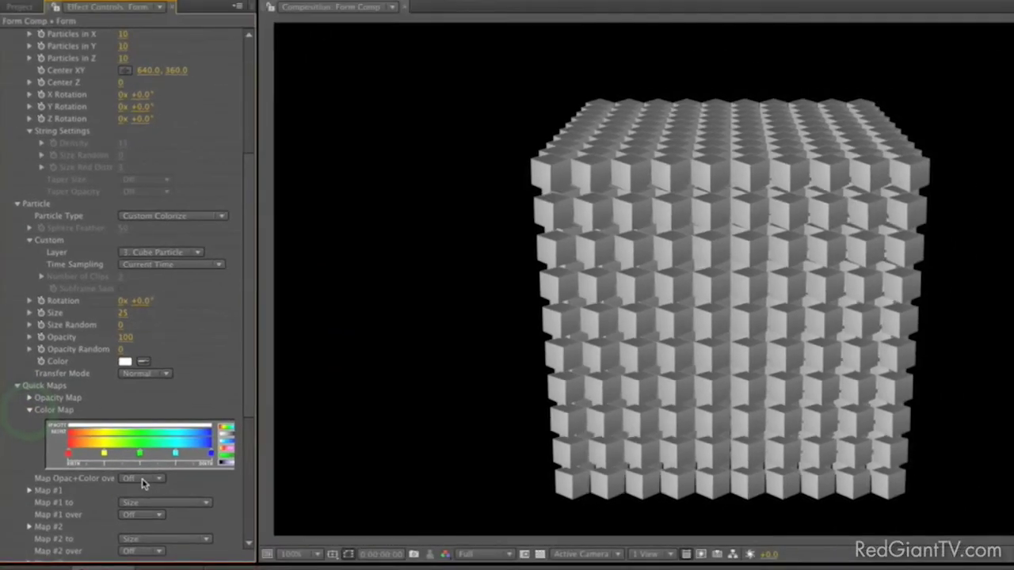
{"action": "left_click", "coordinate": [177, 499]}
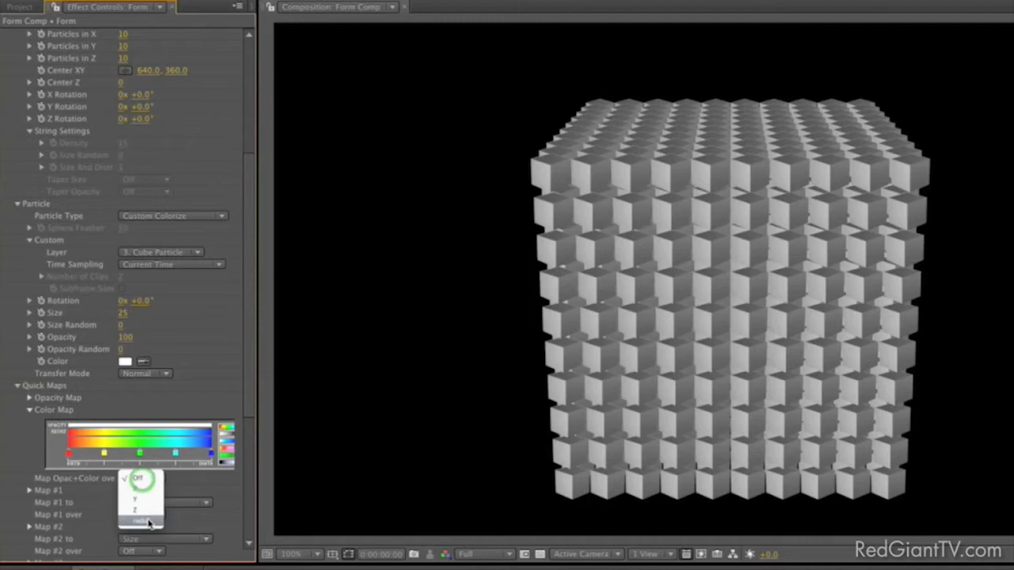
{"action": "left_click", "coordinate": [144, 490]}
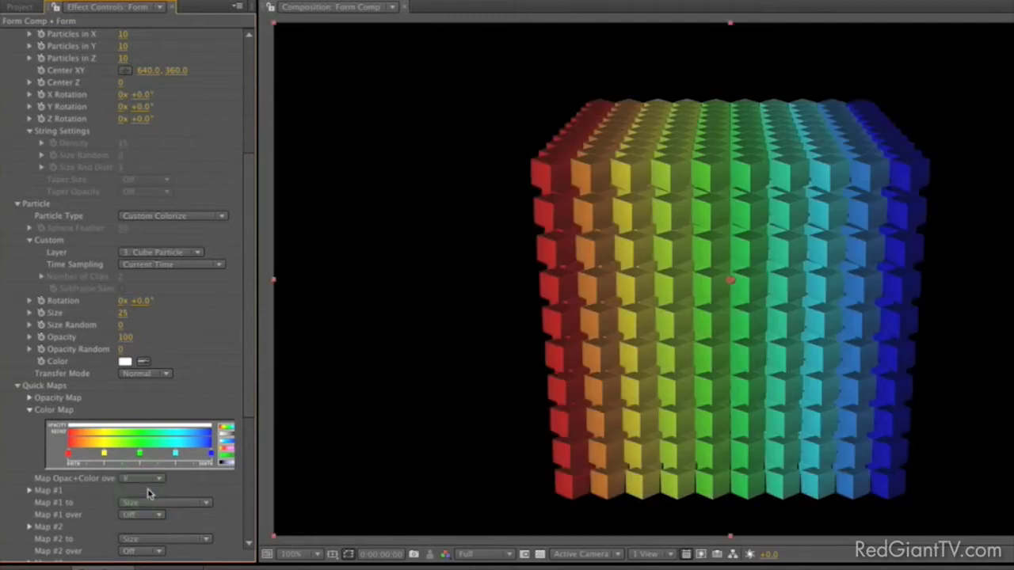
{"action": "left_click", "coordinate": [150, 483]}
{"action": "left_click", "coordinate": [147, 488]}
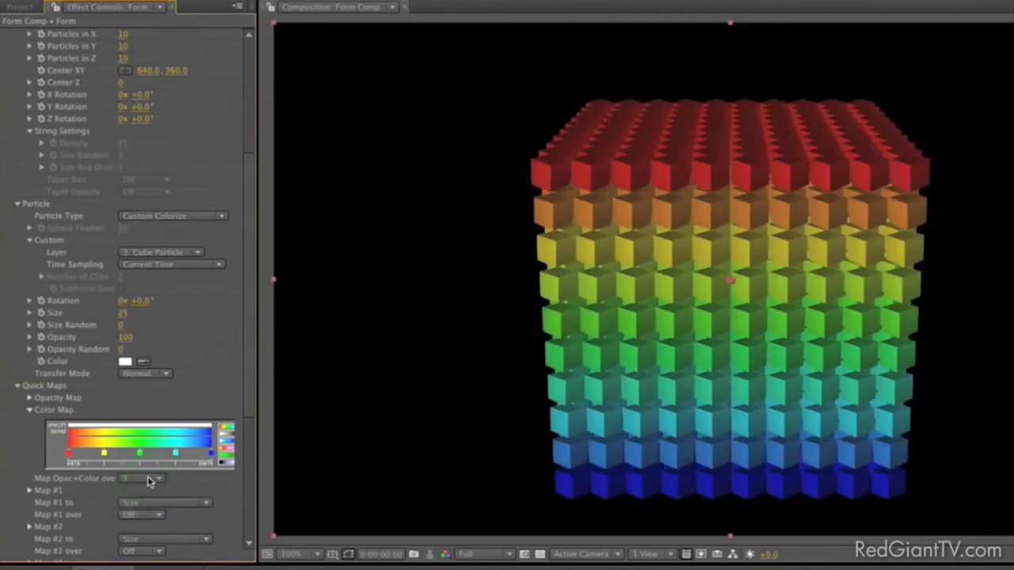
{"action": "left_click", "coordinate": [148, 478]}
{"action": "left_click", "coordinate": [147, 488]}
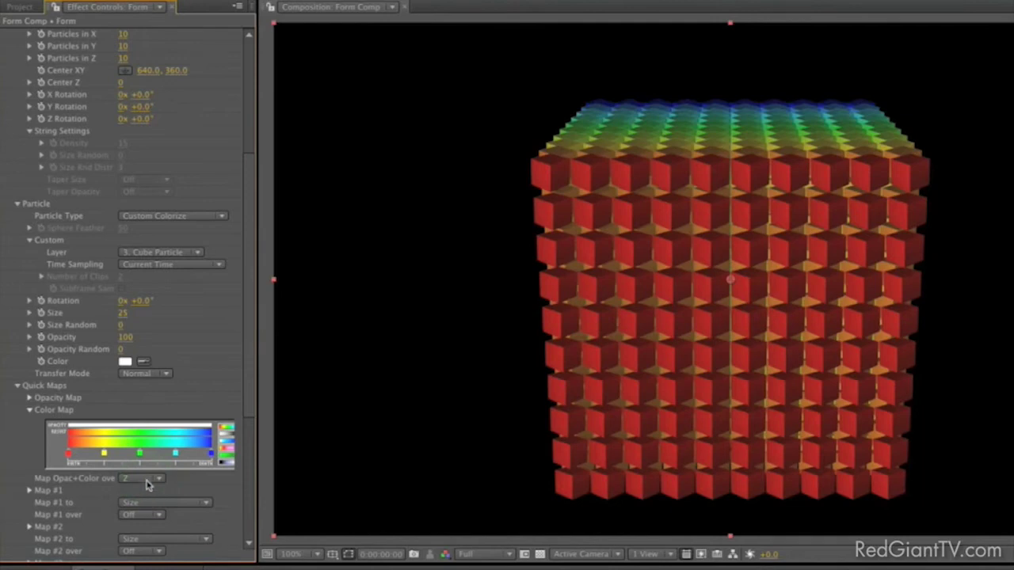
{"action": "left_click", "coordinate": [146, 480]}
{"action": "left_click", "coordinate": [148, 491]}
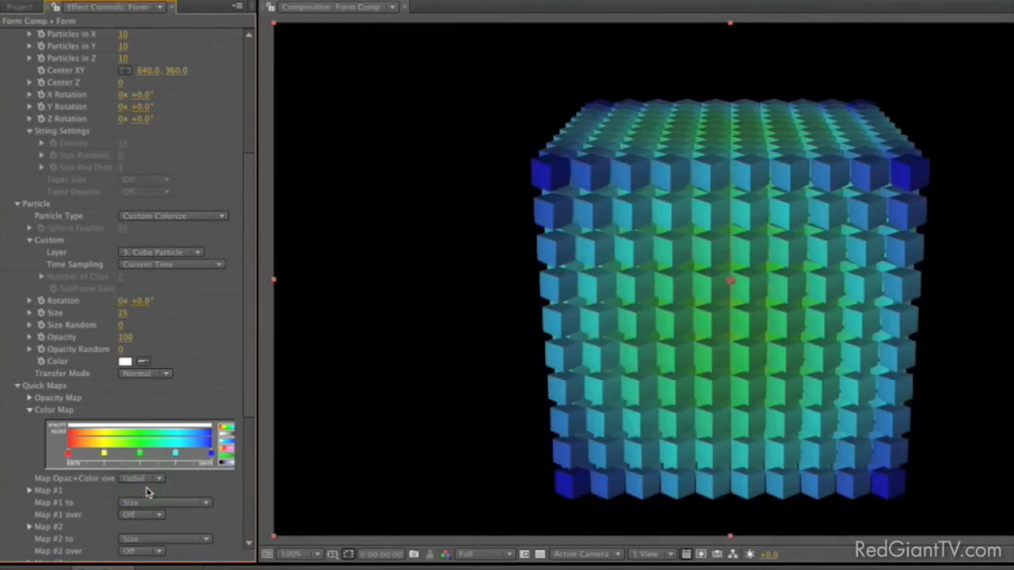
{"action": "left_click", "coordinate": [150, 480]}
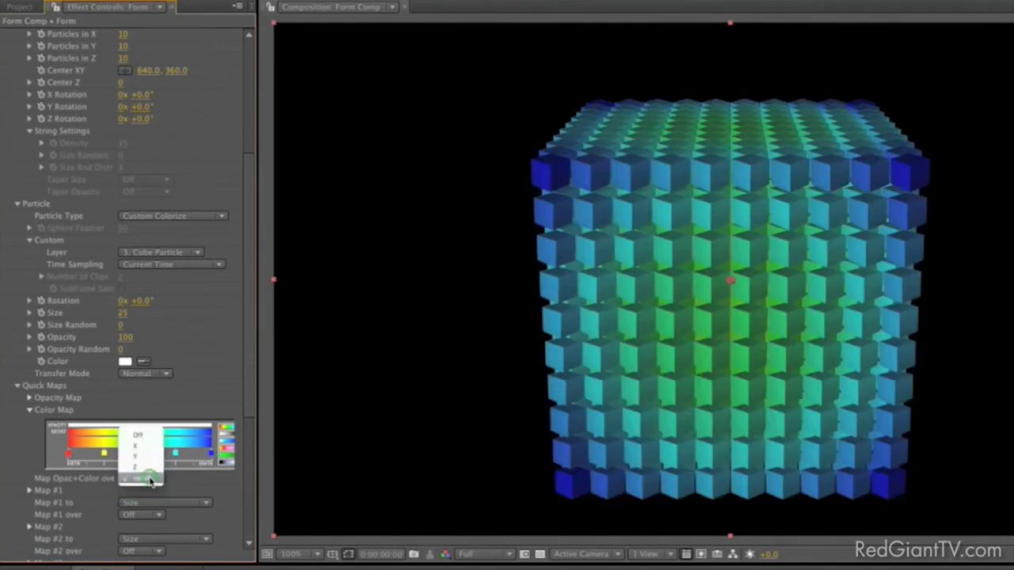
{"action": "left_click", "coordinate": [151, 438]}
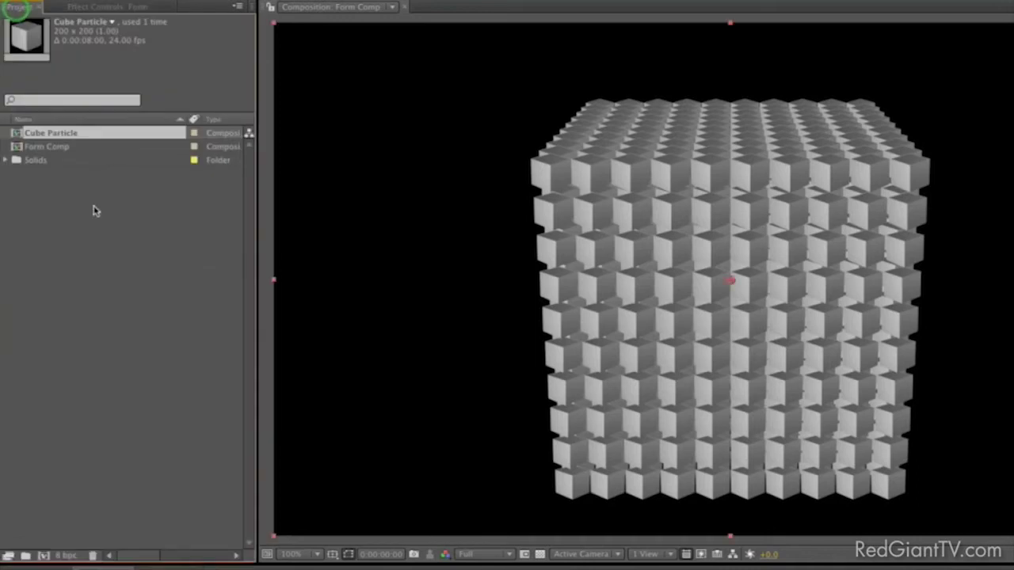
- Create a new 400 x 400 px composition named Color Map
{"action": "left_click", "coordinate": [94, 209]}
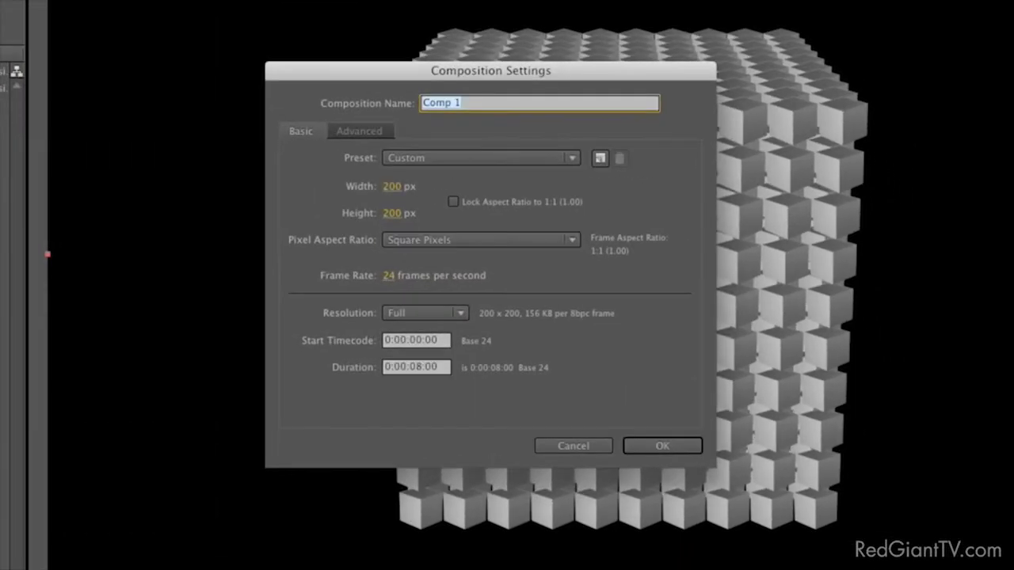
{"action": "type", "text": "Color Map"}
{"action": "left_click", "coordinate": [393, 191]}
{"action": "type", "text": "400"}
{"action": "key", "text": "Tab"}
{"action": "type", "text": "400"}
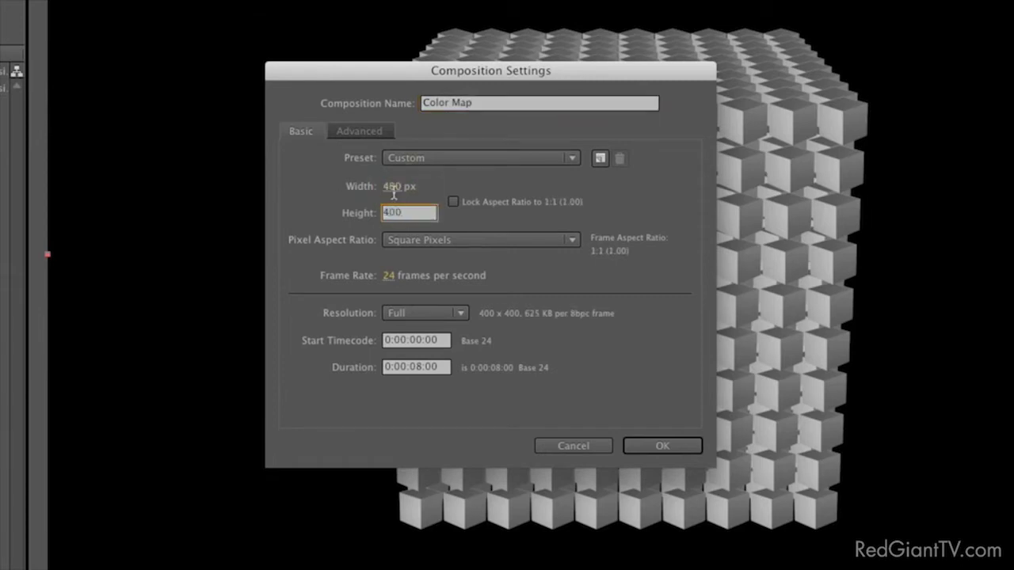
{"action": "key", "text": "Return"}
- Add a 400 x 400 px solid named Color Map to the composition and apply Fractal Noise to it
{"action": "key", "text": "ctrl+y"}
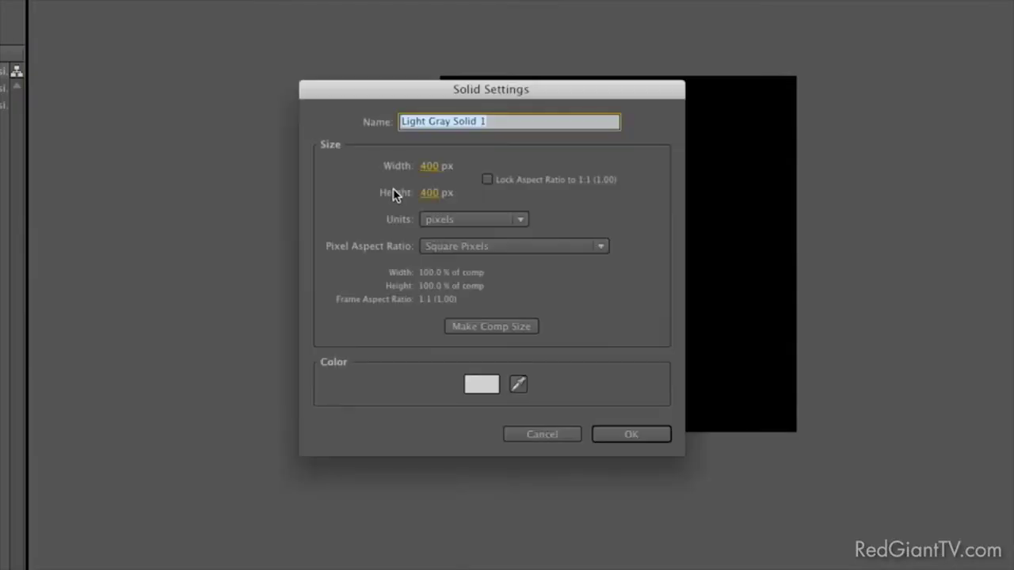
{"action": "type", "text": "Color Map"}
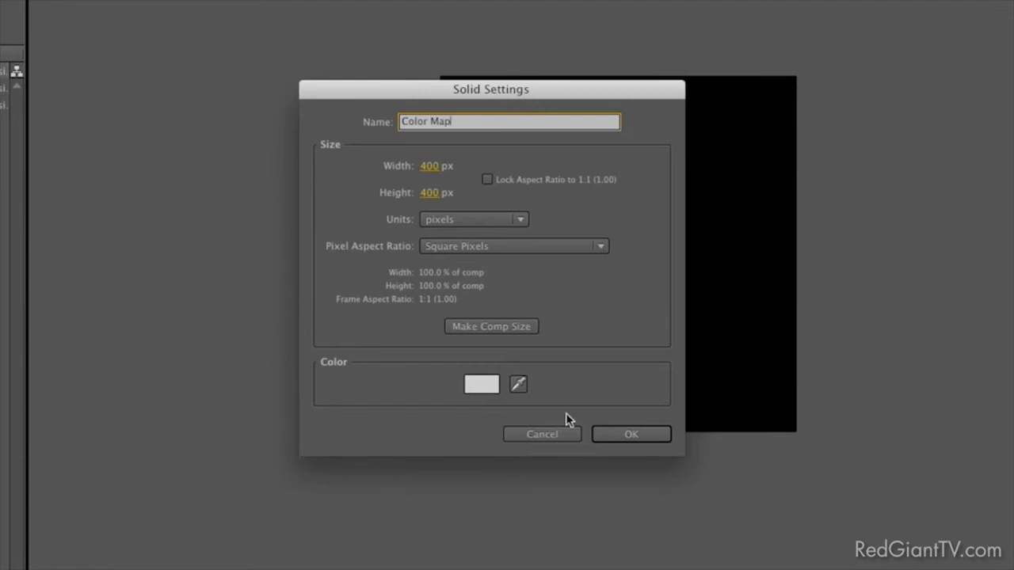
{"action": "left_click", "coordinate": [631, 434]}
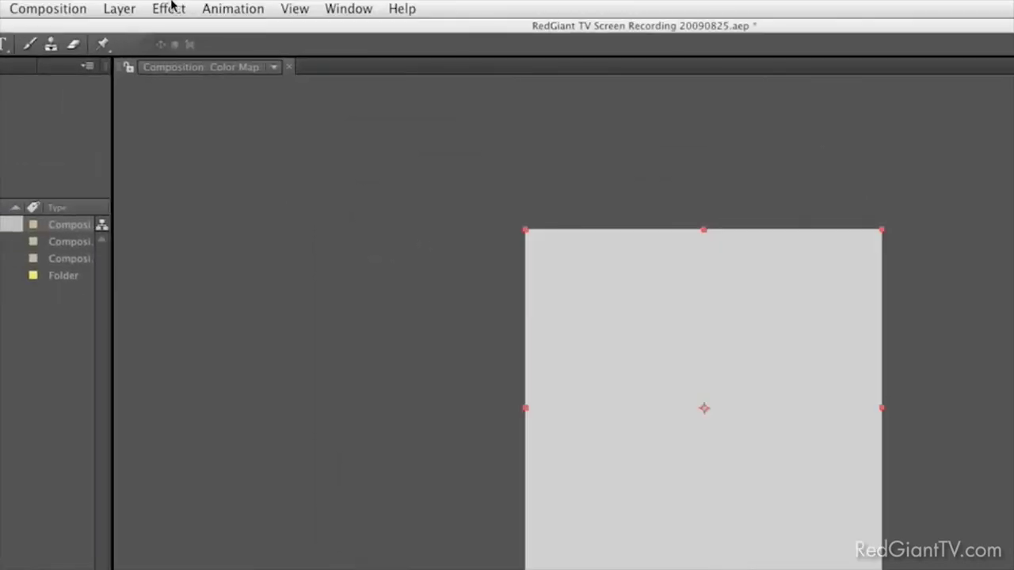
{"action": "left_click", "coordinate": [169, 8]}
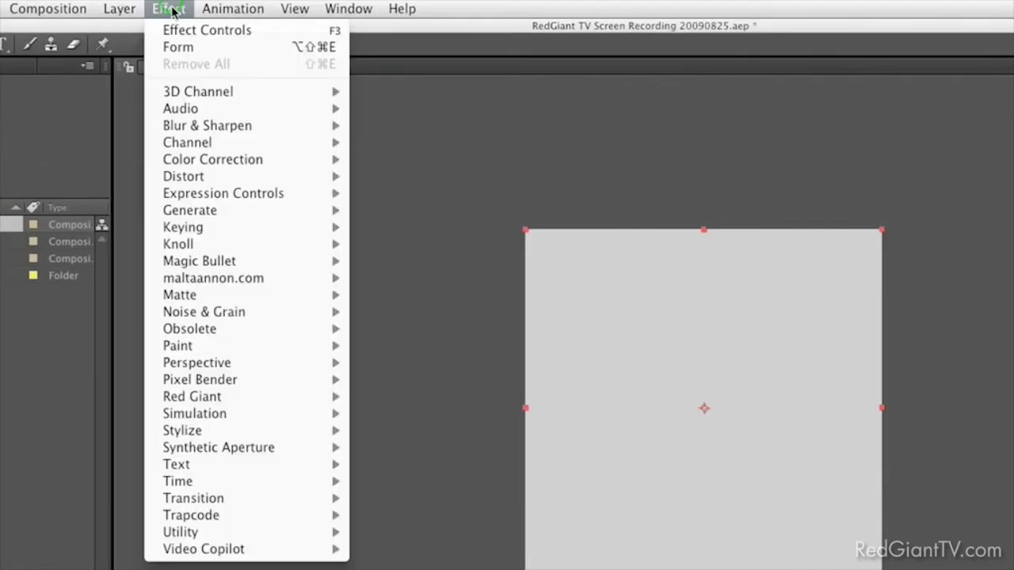
{"action": "mouse_move", "coordinate": [213, 309]}
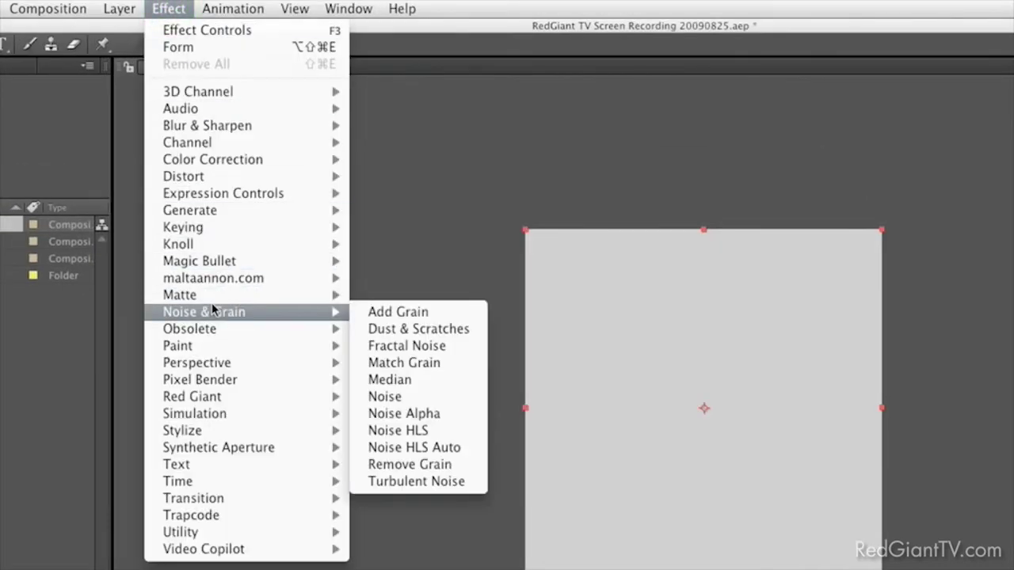
{"action": "left_click", "coordinate": [412, 345]}
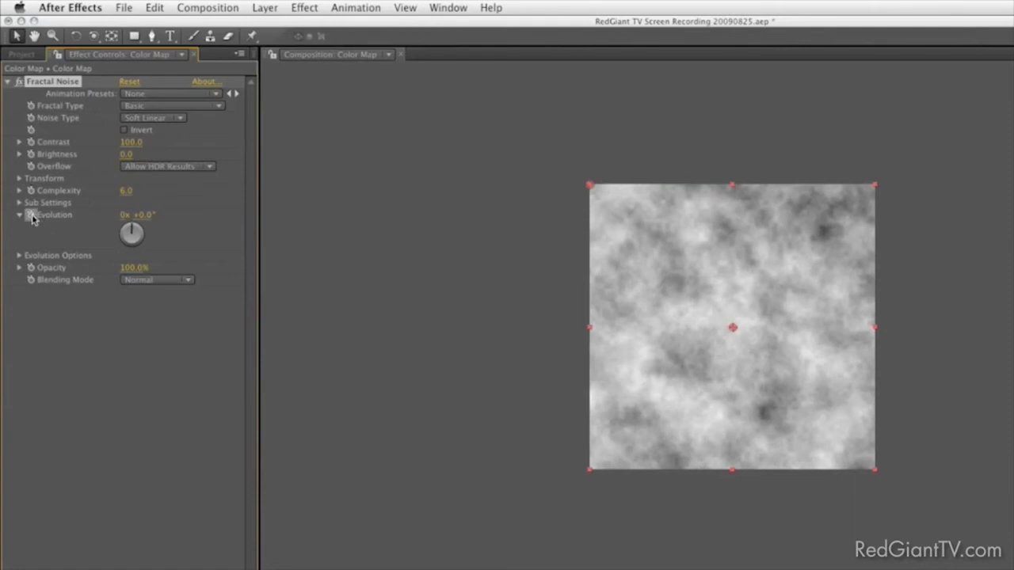
- Animate the Fractal Noise Evolution with the expression time*48 and preview the moving noise from the start
{"action": "left_click", "coordinate": [31, 216]}
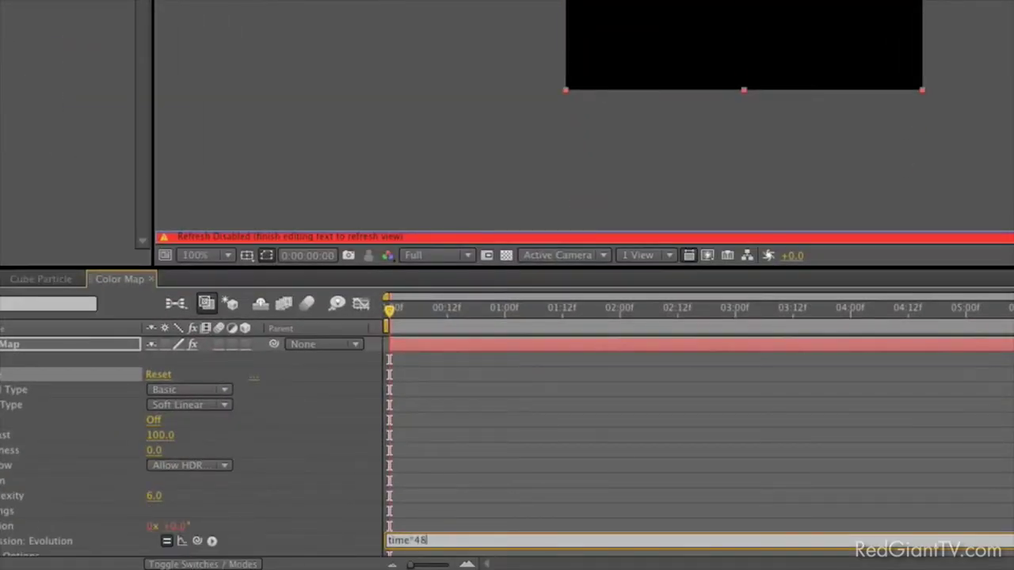
{"action": "key", "text": "KP_Enter"}
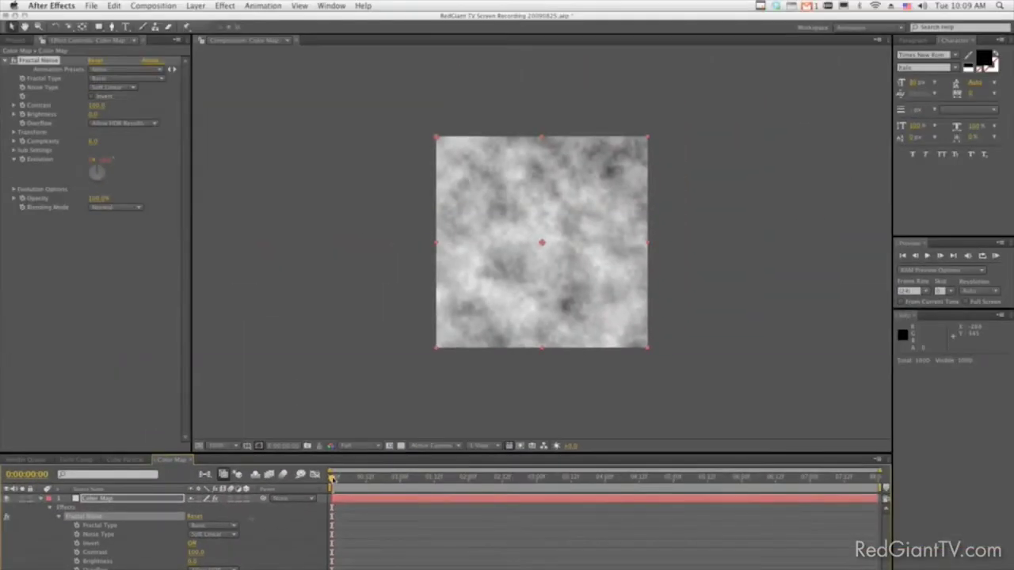
{"action": "mouse_move", "coordinate": [332, 480]}
{"action": "left_mouse_down"}
{"action": "mouse_move", "coordinate": [874, 479]}
{"action": "mouse_move", "coordinate": [329, 478]}
{"action": "left_mouse_up"}
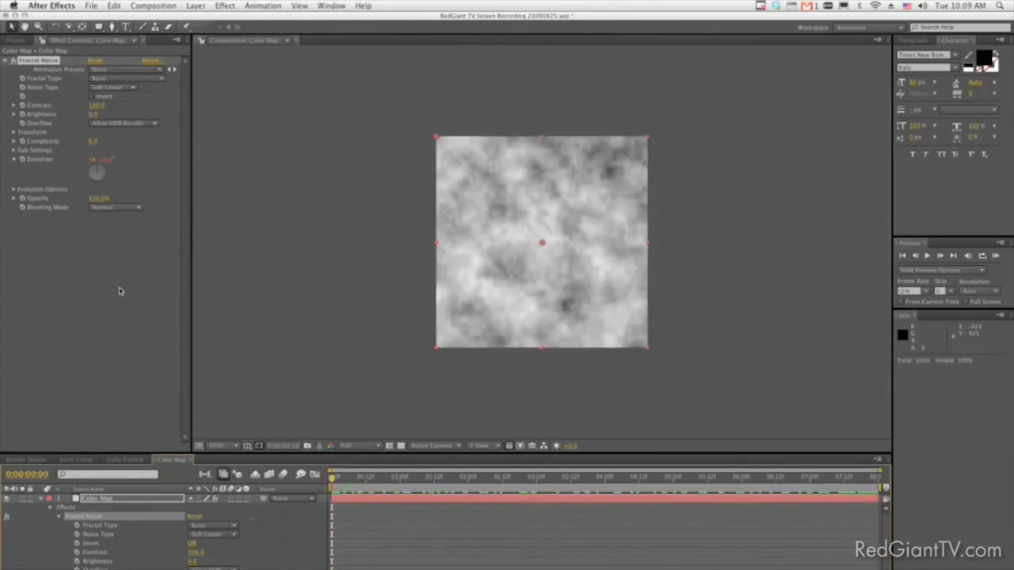
- Apply Colorama with the Fire And Smoke preset palette to the Color Map solid and raise the Fractal Noise Contrast to 260
{"action": "left_click", "coordinate": [225, 5]}
{"action": "mouse_move", "coordinate": [257, 94]}
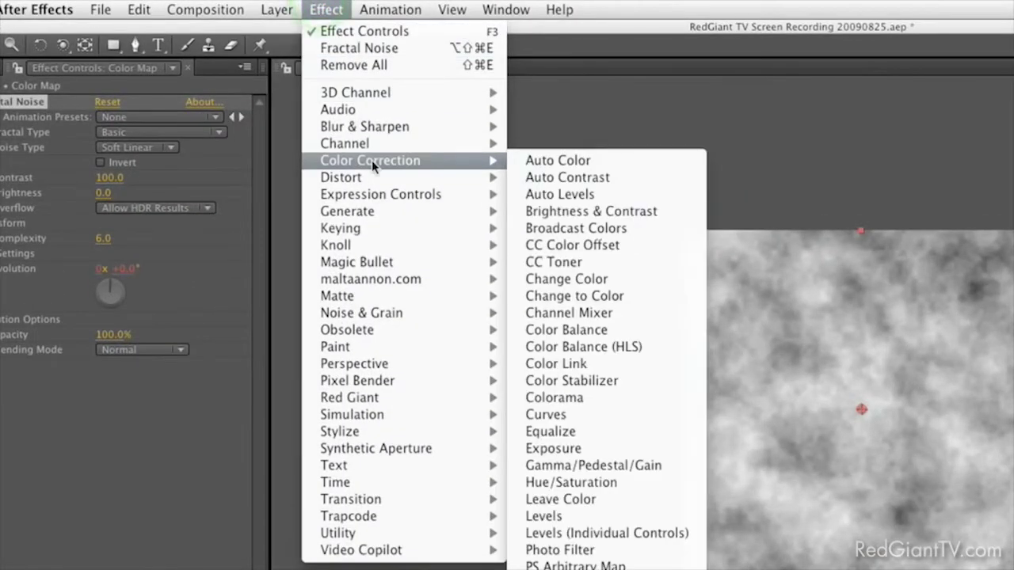
{"action": "left_click", "coordinate": [577, 399]}
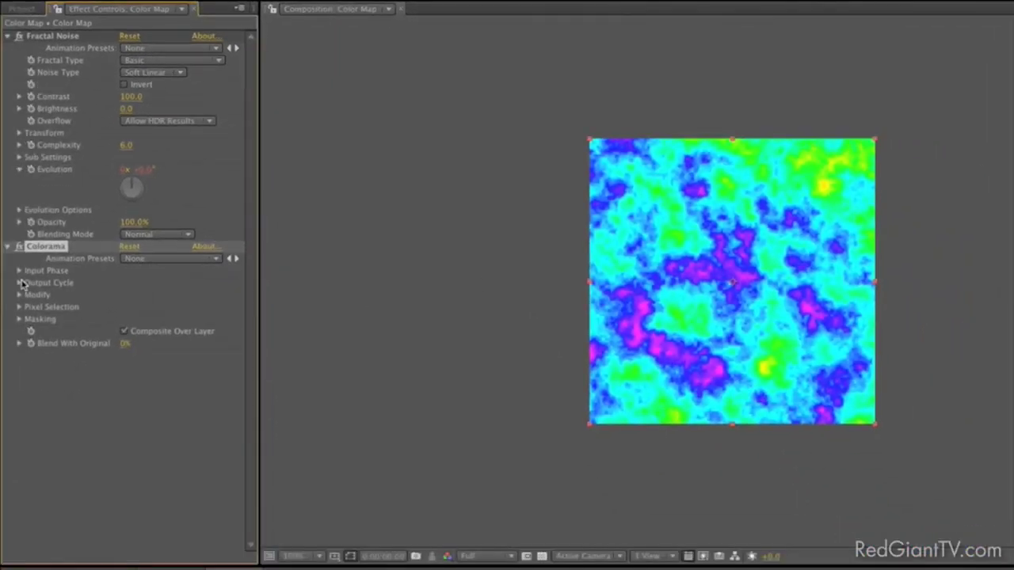
{"action": "left_click", "coordinate": [20, 283]}
{"action": "left_click", "coordinate": [191, 298]}
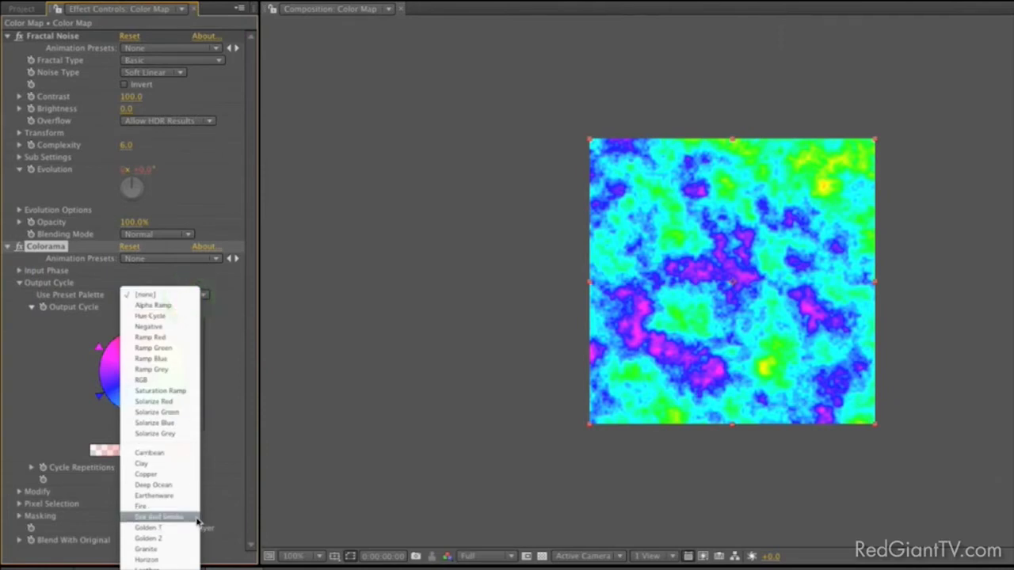
{"action": "left_click", "coordinate": [198, 519]}
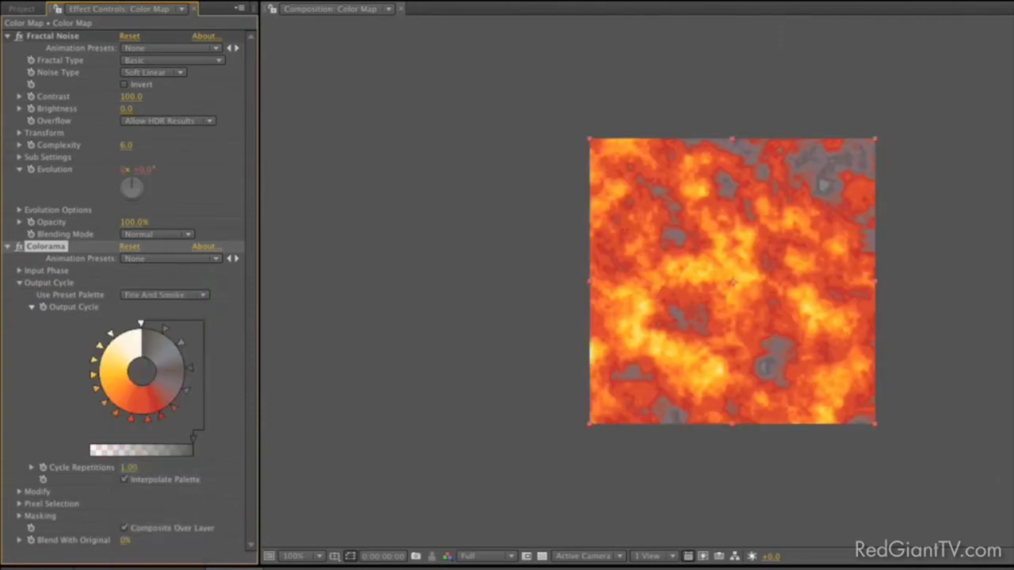
{"action": "key", "text": "space"}
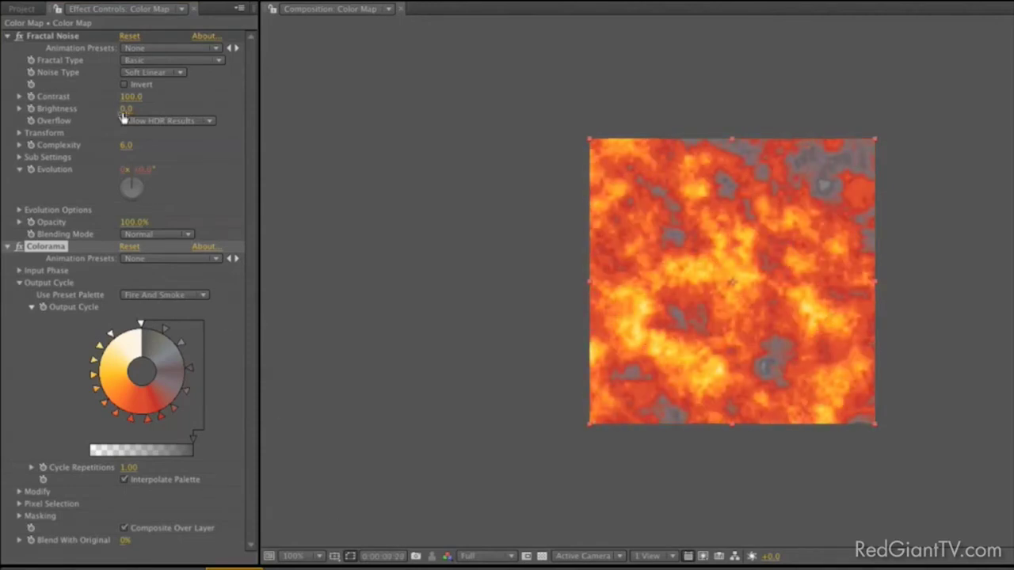
{"action": "left_click_drag", "start_coordinate": [131, 96], "coordinate": [263, 113]}
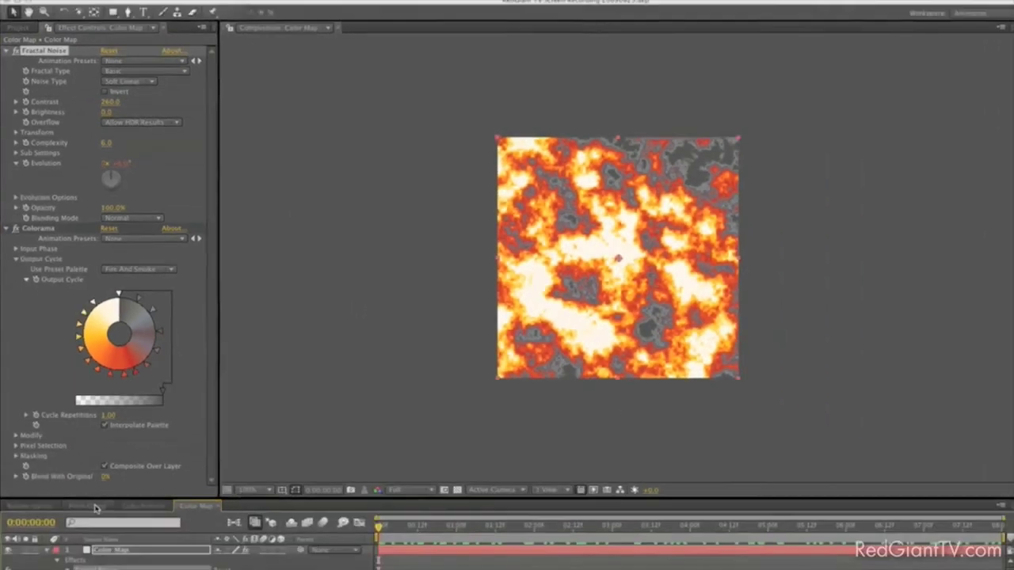
- Add the Color Map composition to Form Comp as a layer below Form and hide it
{"action": "left_click", "coordinate": [83, 461]}
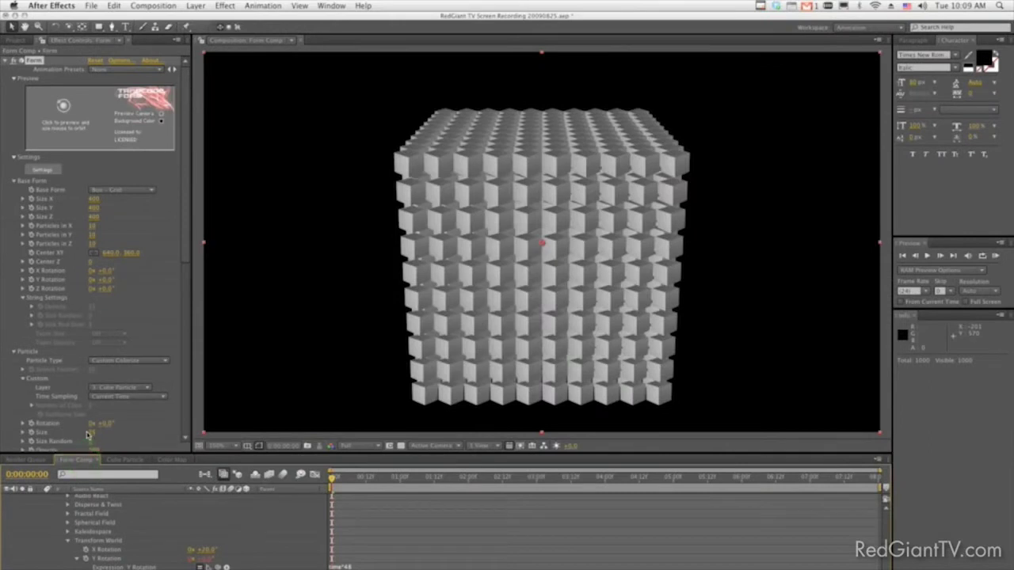
{"action": "left_click", "coordinate": [18, 41]}
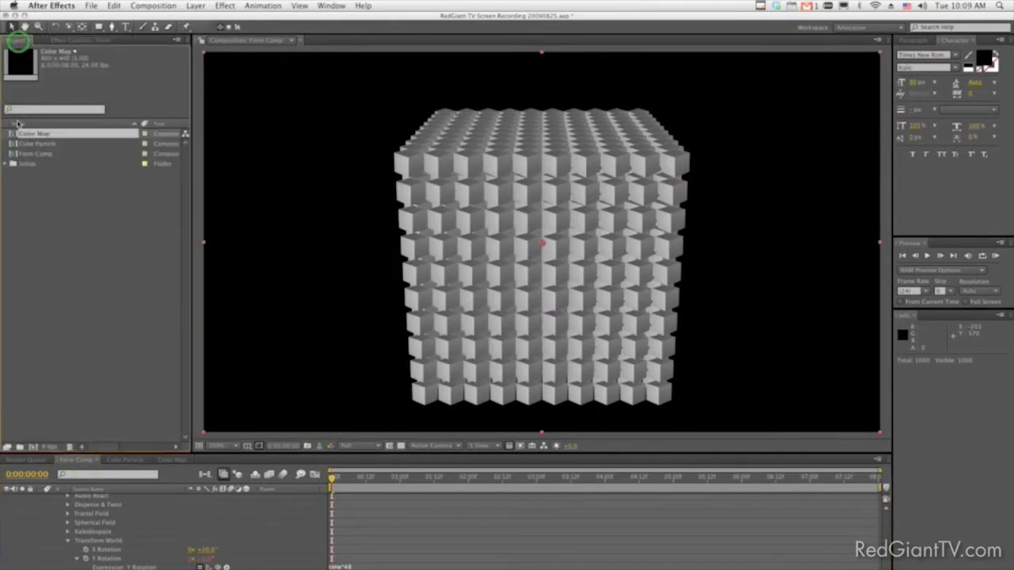
{"action": "left_click_drag", "start_coordinate": [12, 135], "coordinate": [56, 557]}
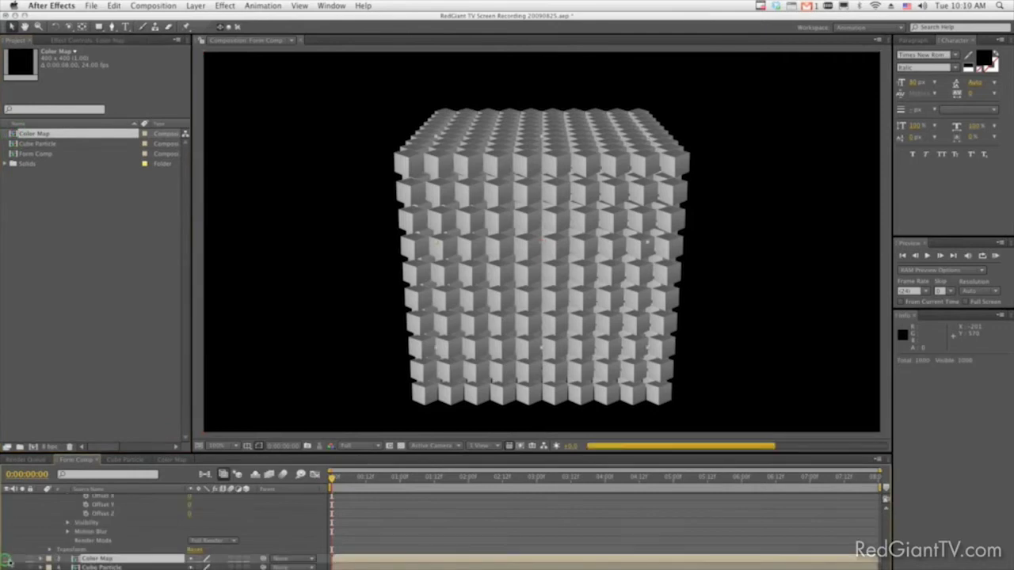
- Assign the Color Map layer as the Color and Alpha layer map of the Form effect
{"action": "scroll", "coordinate": [8, 561], "scroll_direction": "up", "scroll_amount": 5}
{"action": "left_click", "coordinate": [94, 511]}
{"action": "key", "text": "F3"}
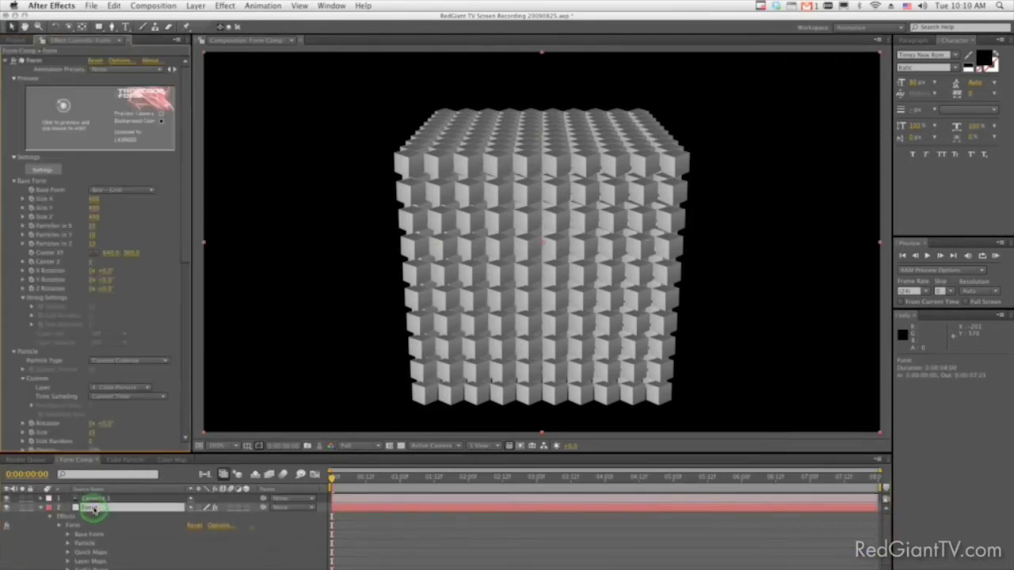
{"action": "scroll", "coordinate": [156, 343], "scroll_direction": "down", "scroll_amount": 7}
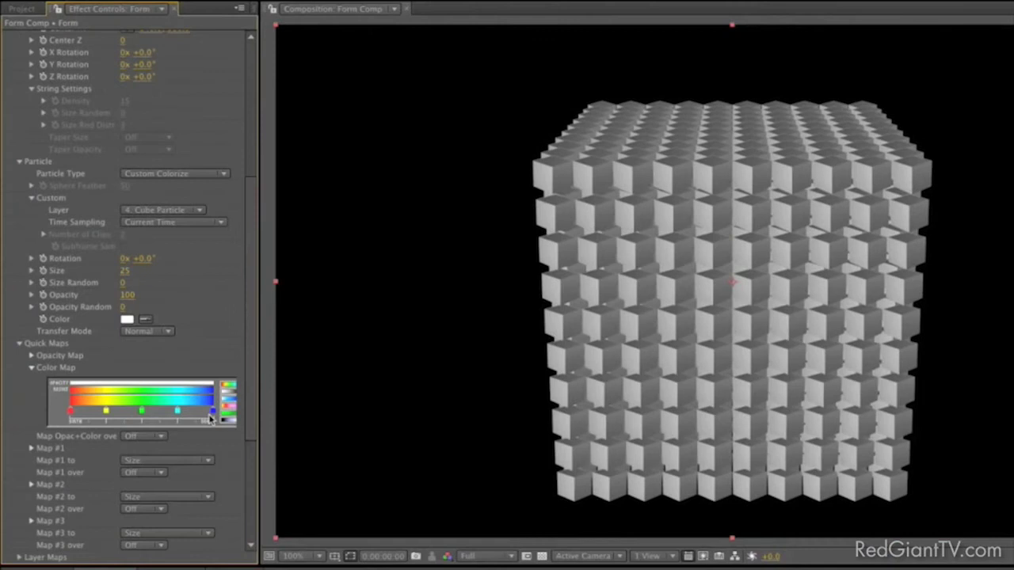
{"action": "left_click", "coordinate": [28, 368]}
{"action": "left_click", "coordinate": [19, 343]}
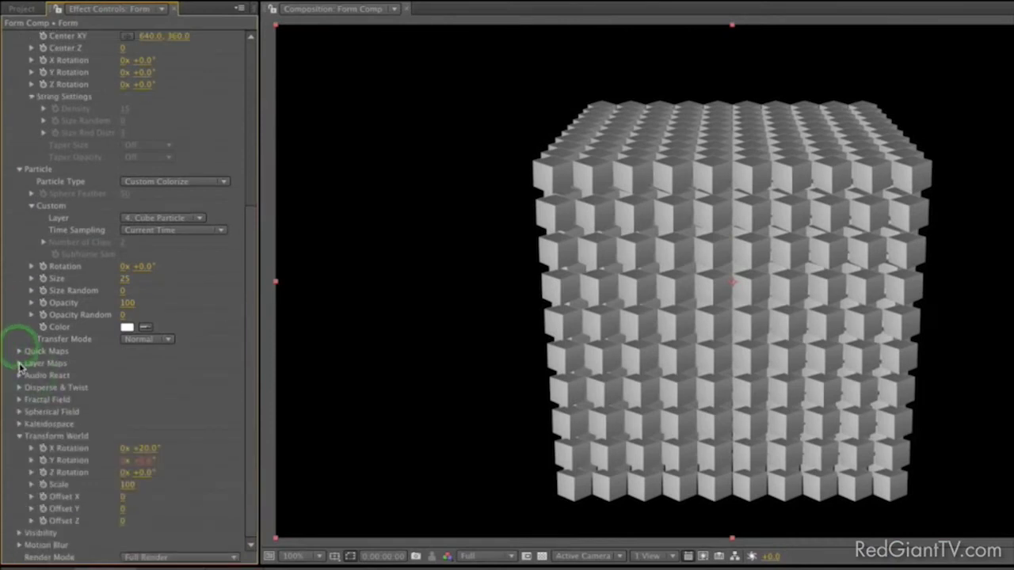
{"action": "left_click", "coordinate": [19, 363]}
{"action": "left_click", "coordinate": [182, 278]}
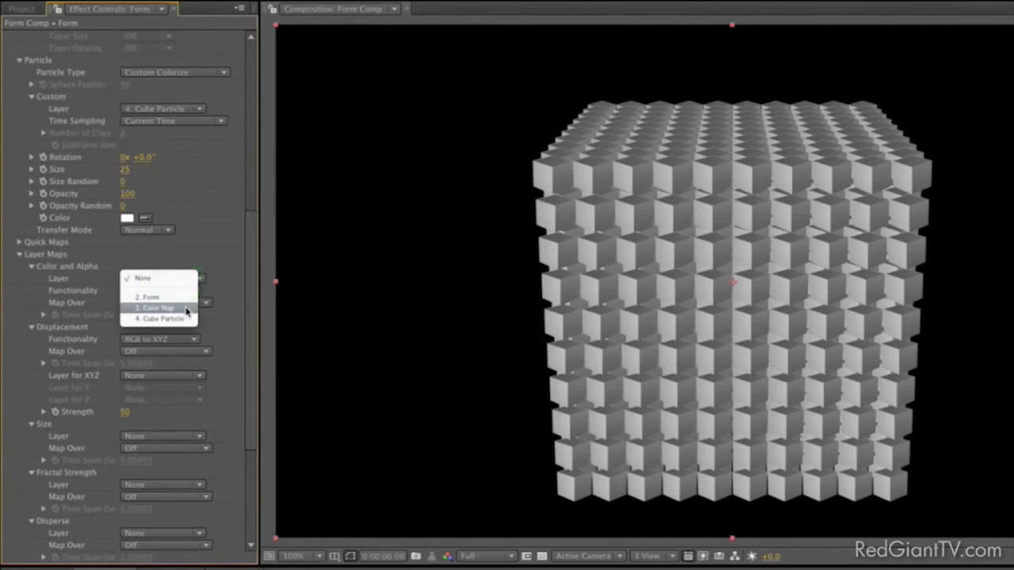
{"action": "left_click", "coordinate": [159, 307]}
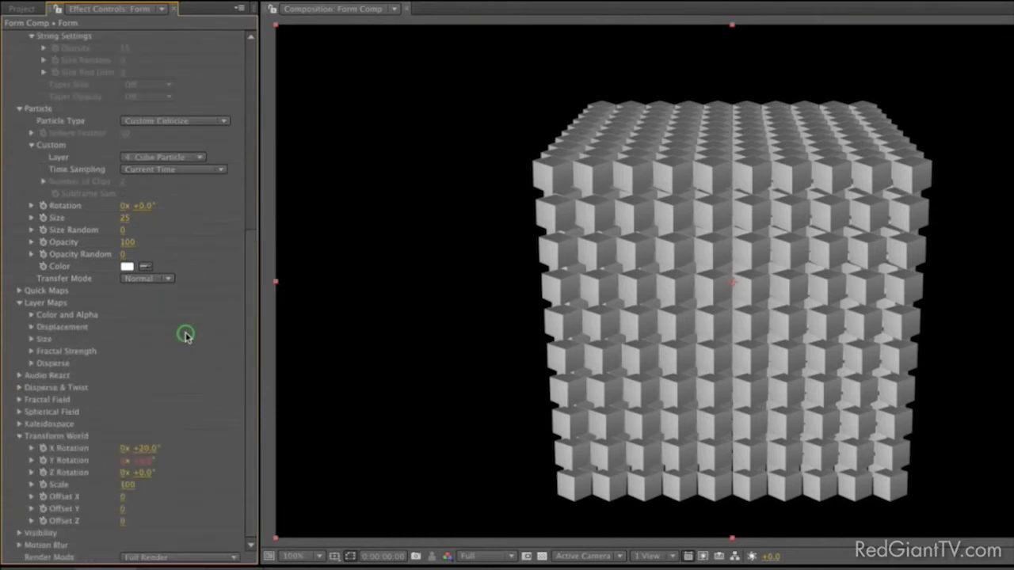
- Set Map Over for the Color and Alpha layer map to XY, time=Z
{"action": "left_click", "coordinate": [30, 316]}
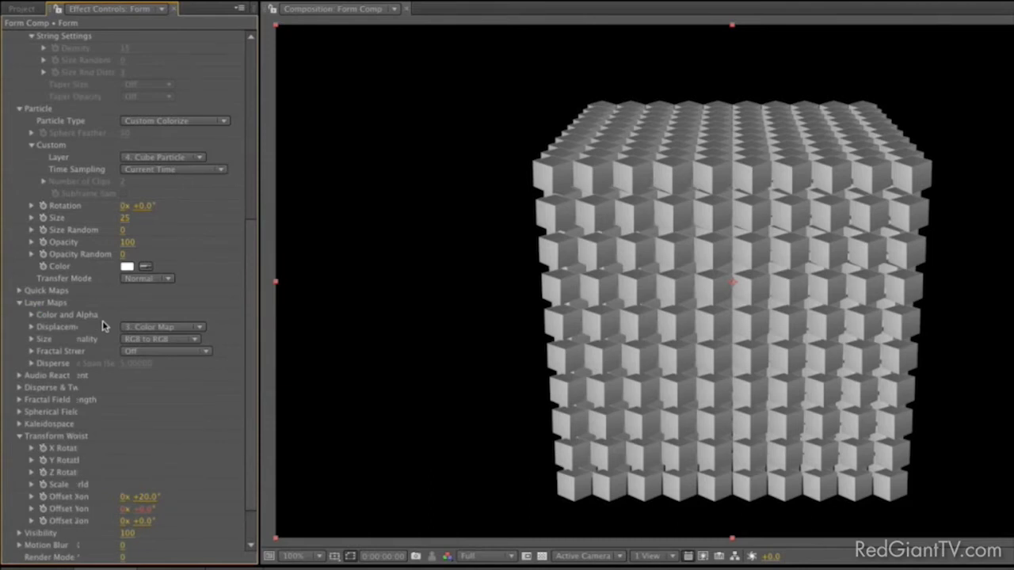
{"action": "left_click", "coordinate": [28, 314]}
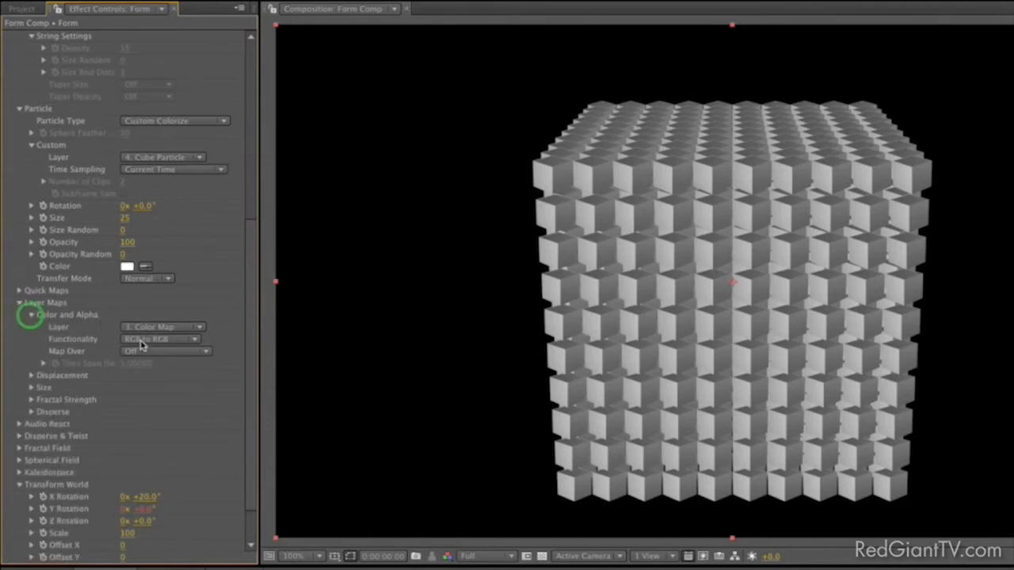
{"action": "left_click", "coordinate": [181, 352]}
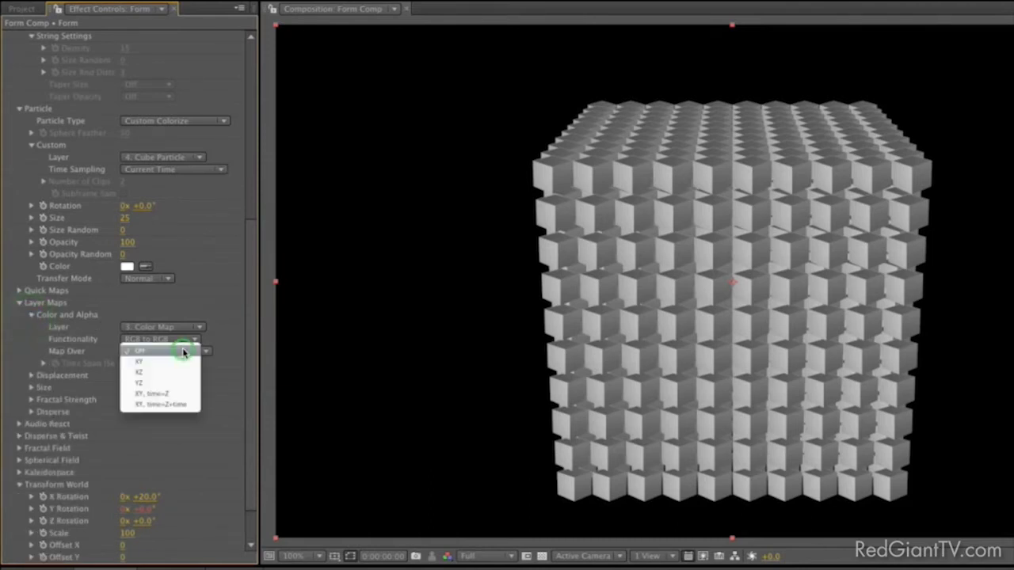
{"action": "left_click", "coordinate": [191, 394]}
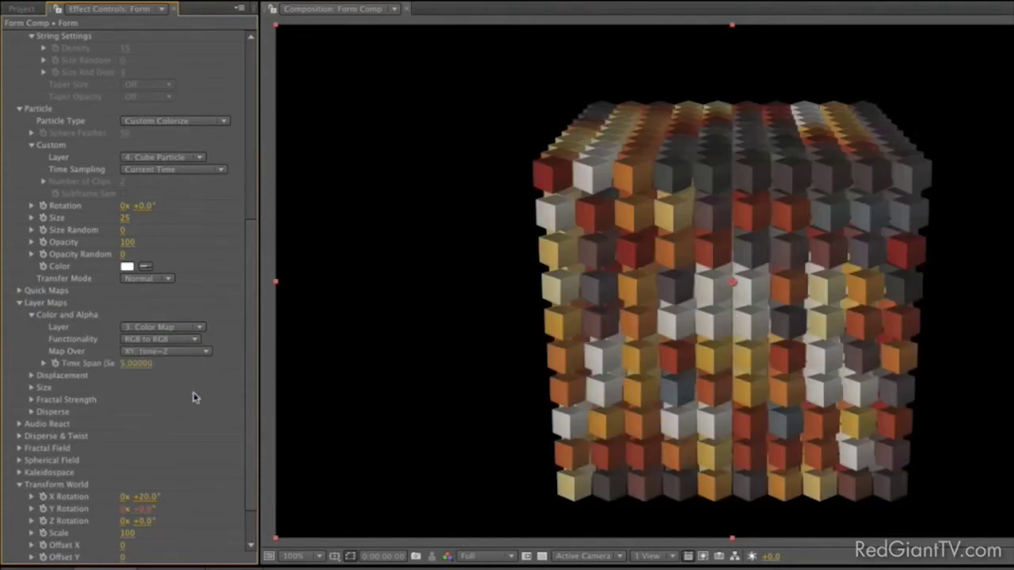
- Try mapping the color layer over XY, XZ and YZ, and set Map Over back to XY, time=Z
{"action": "left_click", "coordinate": [181, 354]}
{"action": "left_click", "coordinate": [179, 320]}
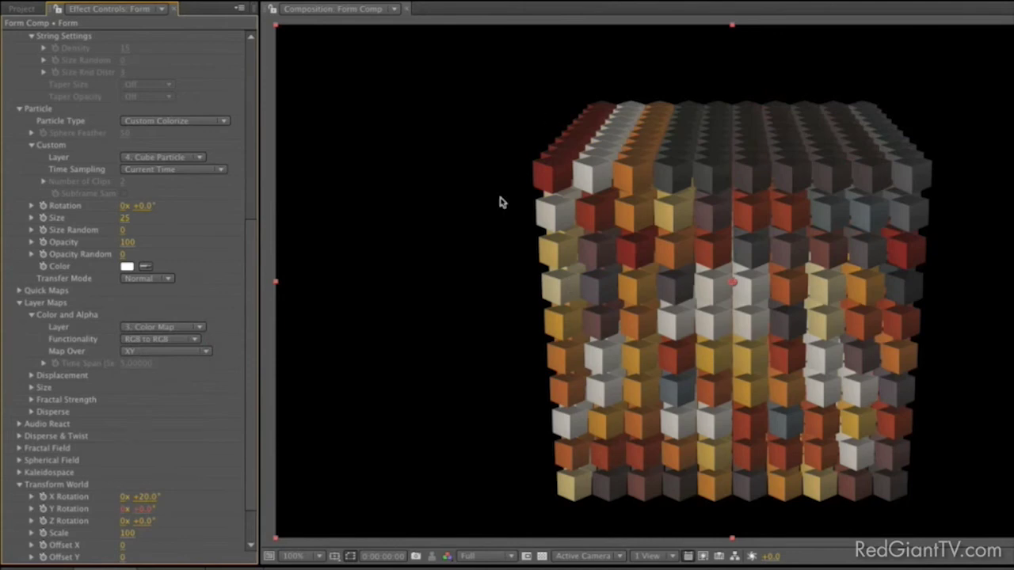
{"action": "left_click", "coordinate": [158, 351]}
{"action": "left_click", "coordinate": [157, 354]}
{"action": "left_click", "coordinate": [158, 352]}
{"action": "left_click", "coordinate": [158, 366]}
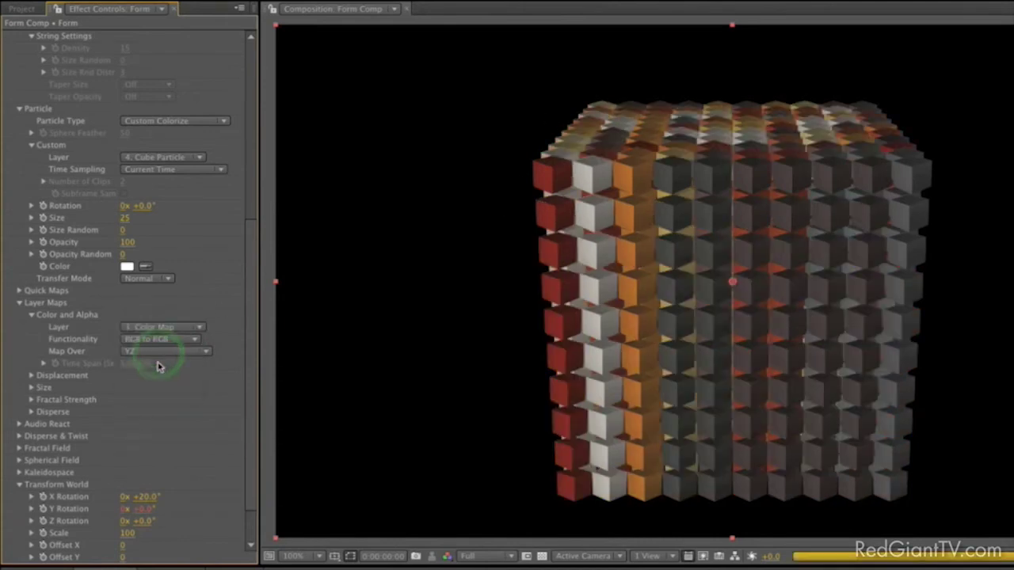
{"action": "left_click", "coordinate": [158, 353]}
{"action": "left_click", "coordinate": [158, 362]}
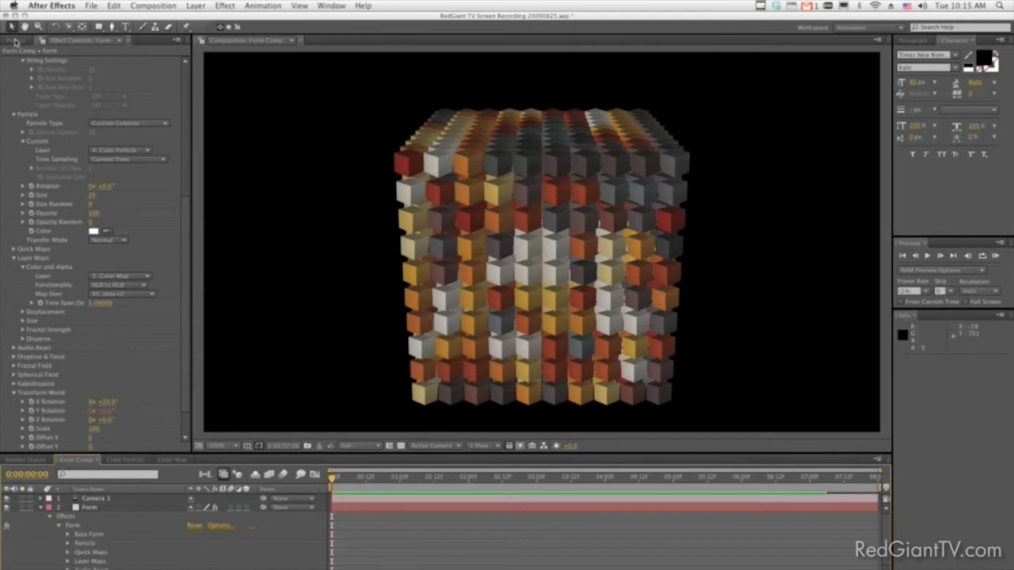
- Create a new 400 x 400 px composition named Size Map with a duration of 8 seconds
{"action": "left_click", "coordinate": [16, 41]}
{"action": "left_click", "coordinate": [68, 195]}
{"action": "key", "text": "super+n"}
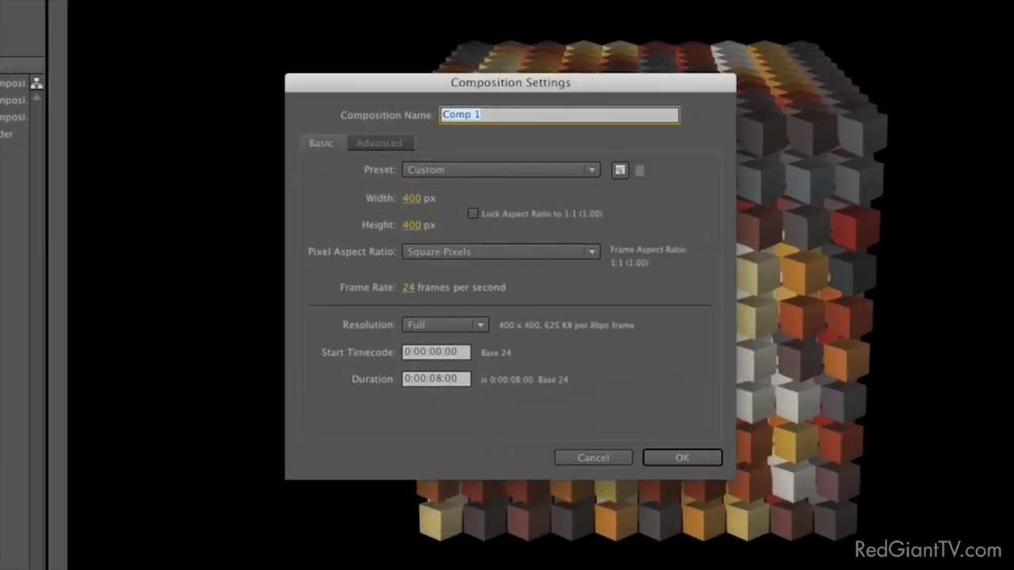
{"action": "type", "text": "Size Map"}
{"action": "left_click", "coordinate": [658, 461]}
{"action": "left_click", "coordinate": [614, 407]}
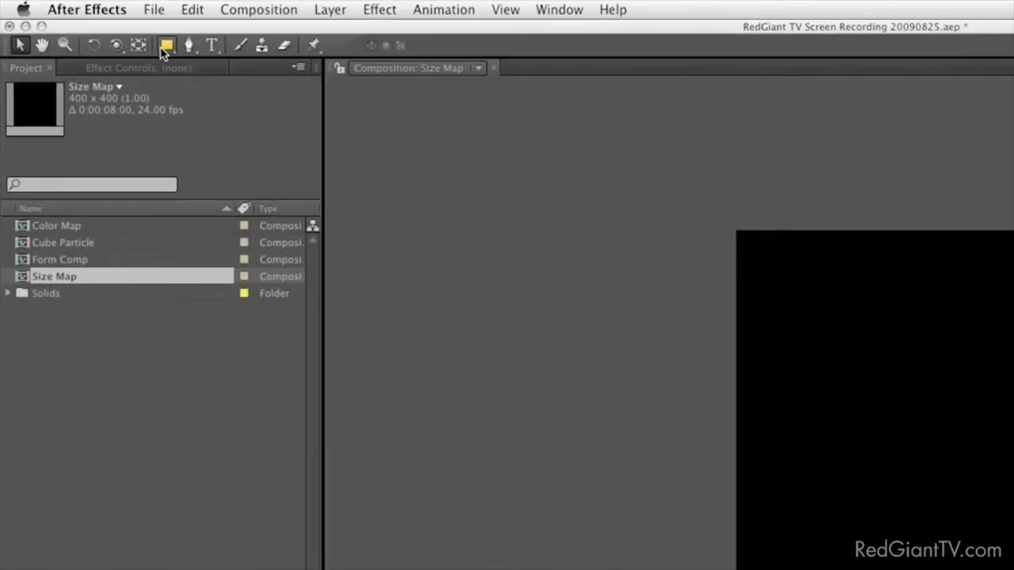
- Set the Rectangle tool to a Linear Gradient fill with the stroke set to None
{"action": "left_click", "coordinate": [98, 26]}
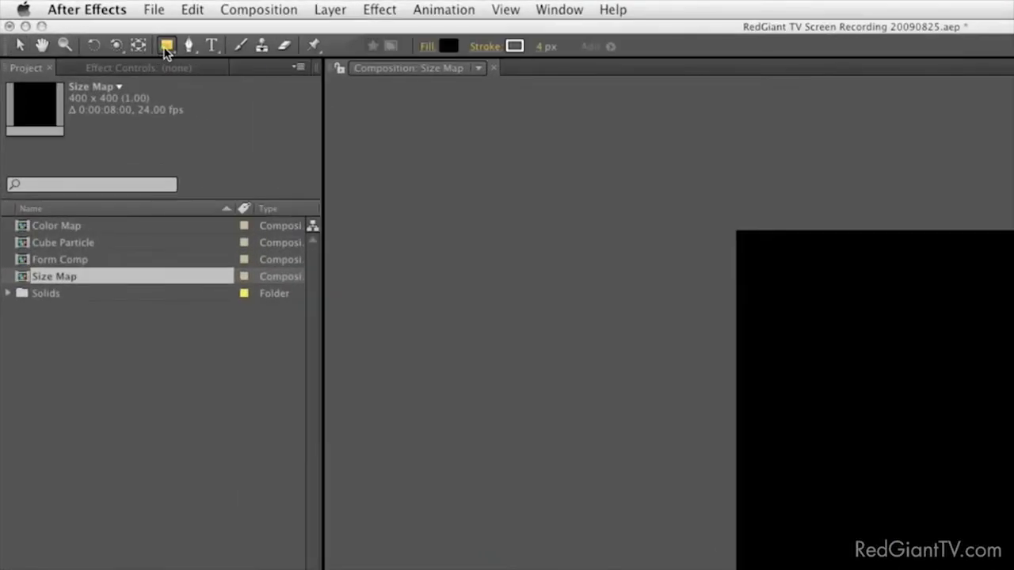
{"action": "left_click", "coordinate": [427, 48]}
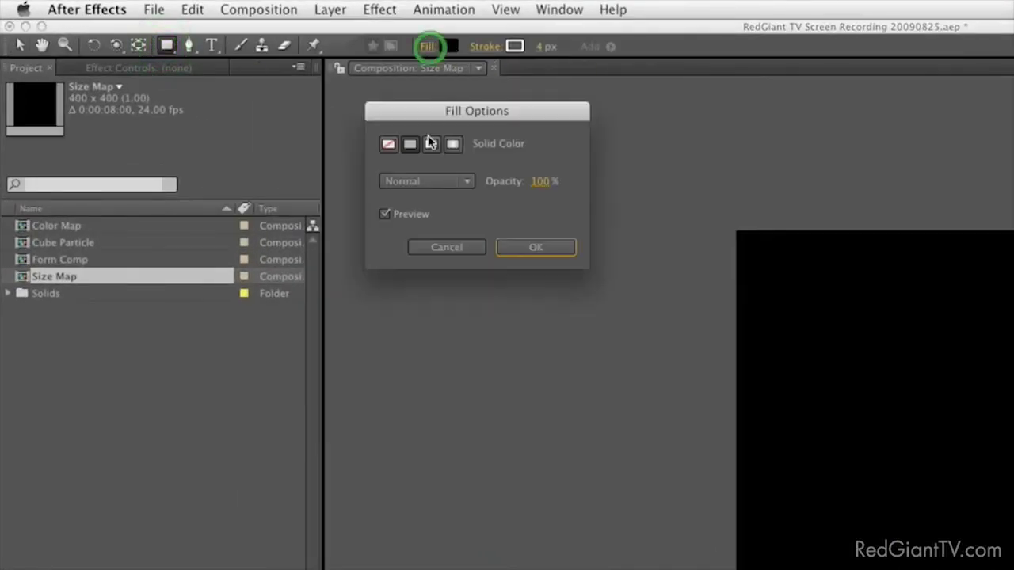
{"action": "left_click", "coordinate": [431, 146]}
{"action": "left_click", "coordinate": [431, 147]}
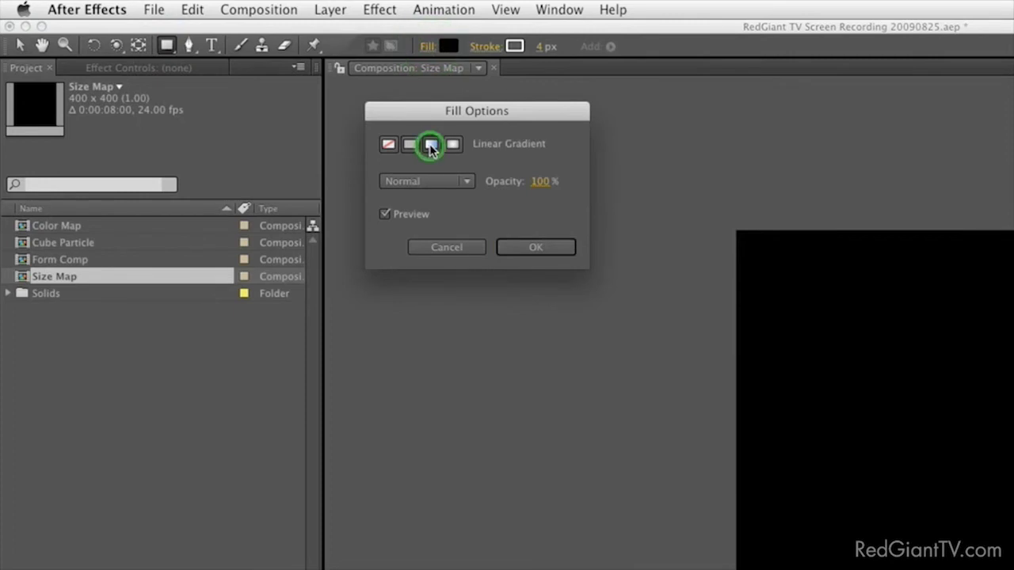
{"action": "left_click", "coordinate": [523, 247]}
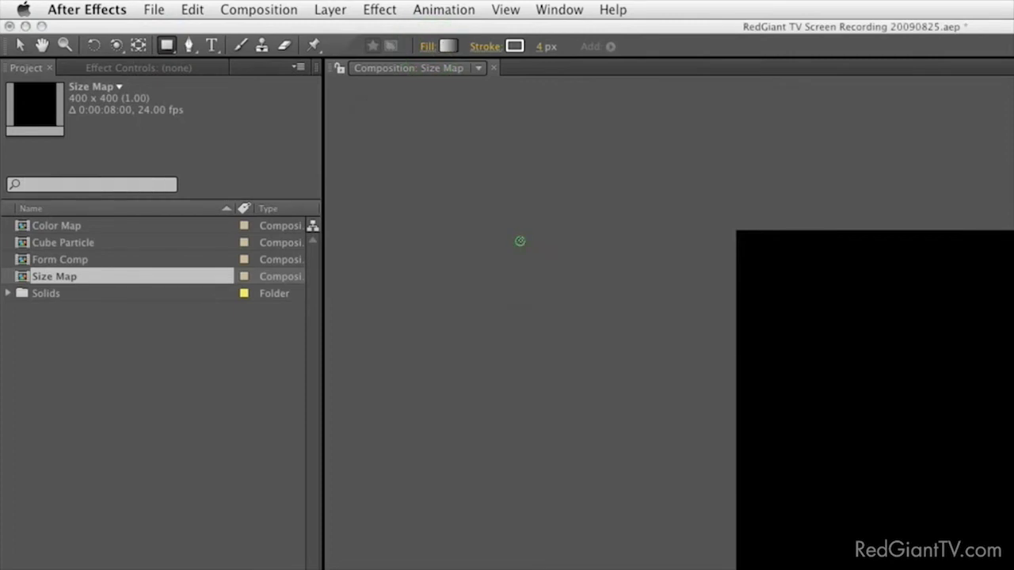
{"action": "left_click", "coordinate": [486, 46]}
{"action": "left_click", "coordinate": [392, 144]}
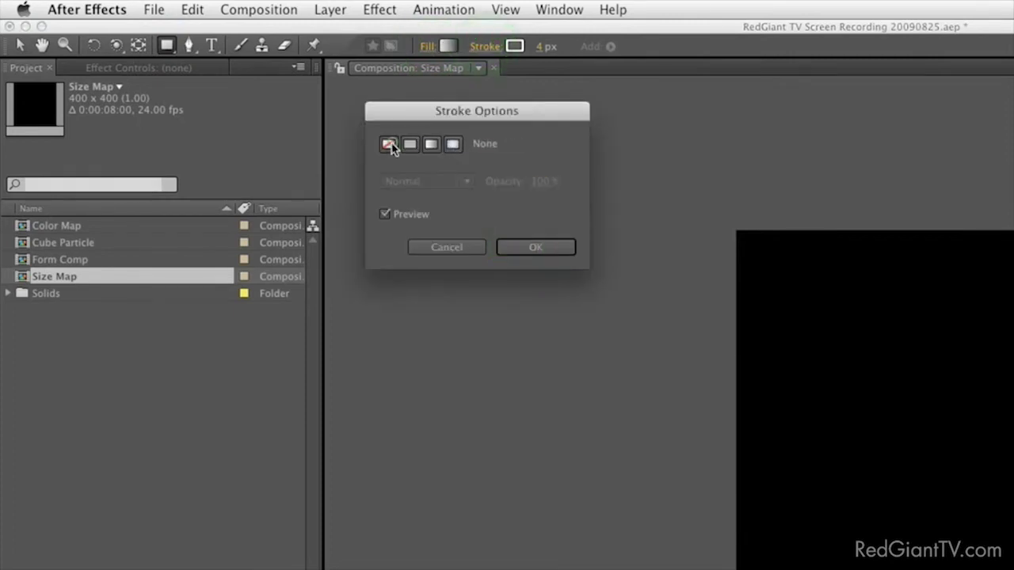
{"action": "left_click", "coordinate": [532, 246]}
- Add a comp-sized gradient rectangle and place its gradient start point at about 227, 226 and end point at about 207, 207, beyond the lower-right corner
{"action": "double_click", "coordinate": [166, 46]}
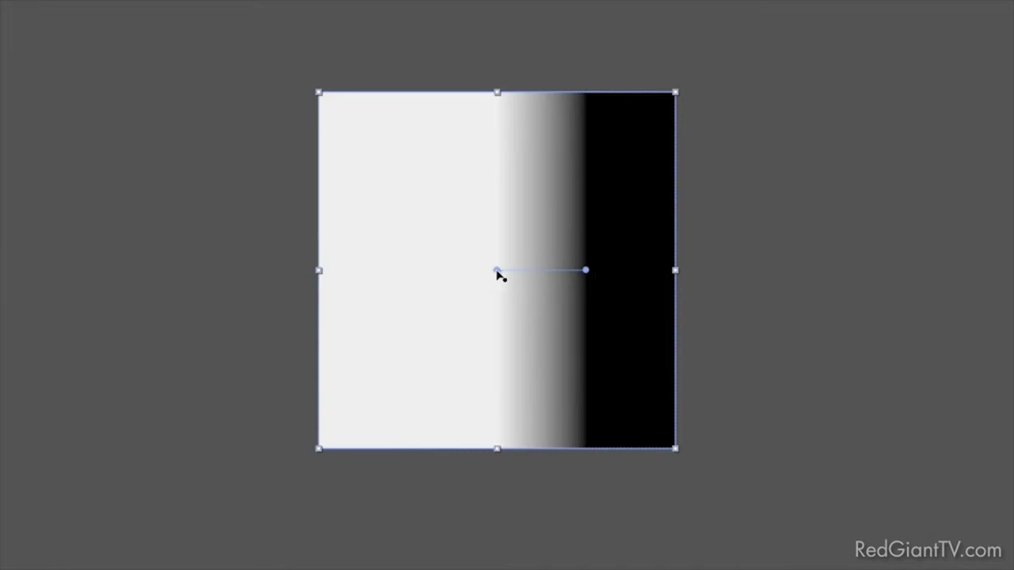
{"action": "left_click_drag", "start_coordinate": [497, 271], "coordinate": [694, 471]}
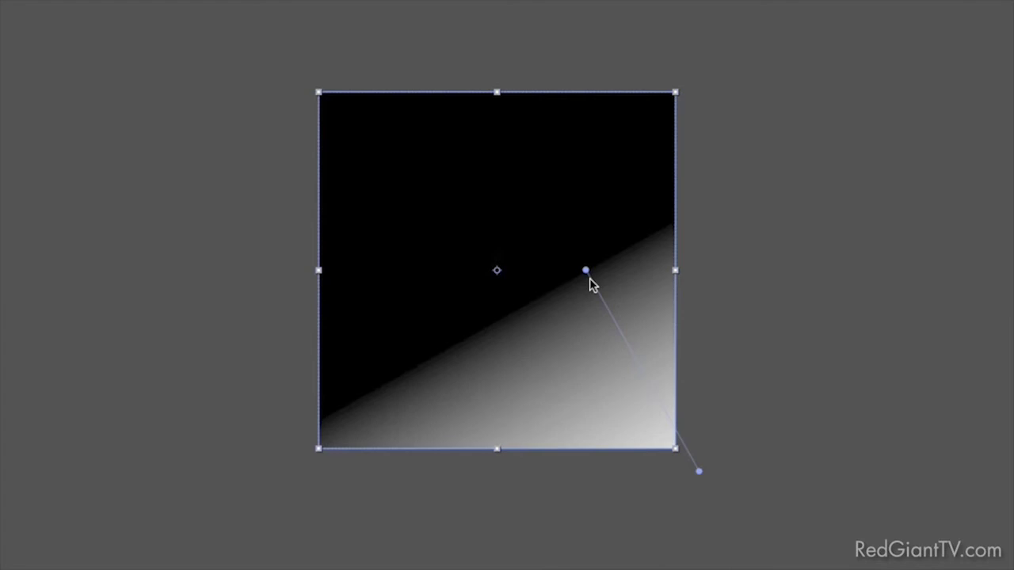
{"action": "left_click_drag", "start_coordinate": [590, 278], "coordinate": [685, 461]}
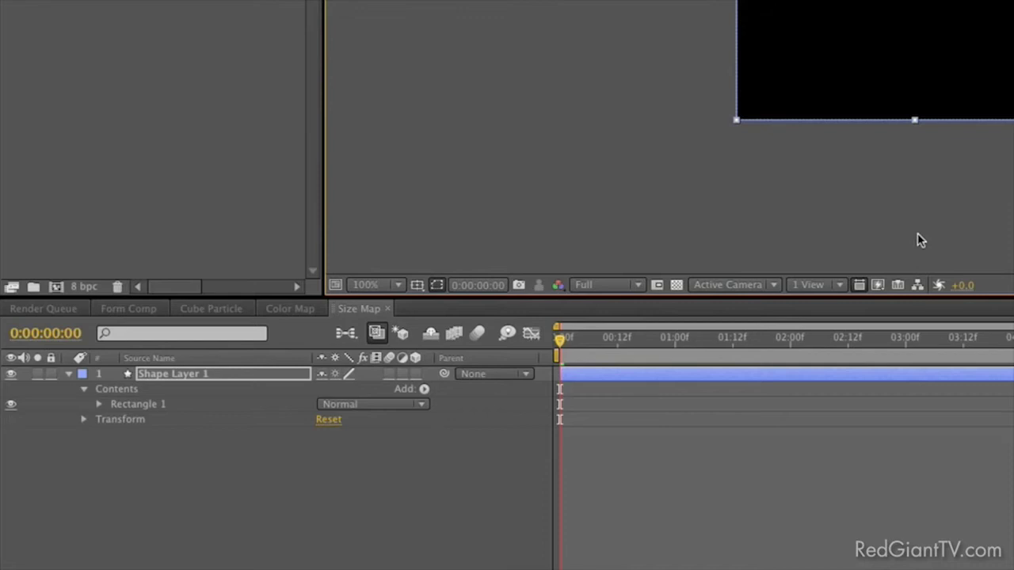
- Enable keyframing for the Start Point and End Point of the rectangle's Gradient Fill at 0:00:00:00
{"action": "left_click", "coordinate": [84, 389]}
{"action": "left_click", "coordinate": [84, 390]}
{"action": "left_click", "coordinate": [98, 404]}
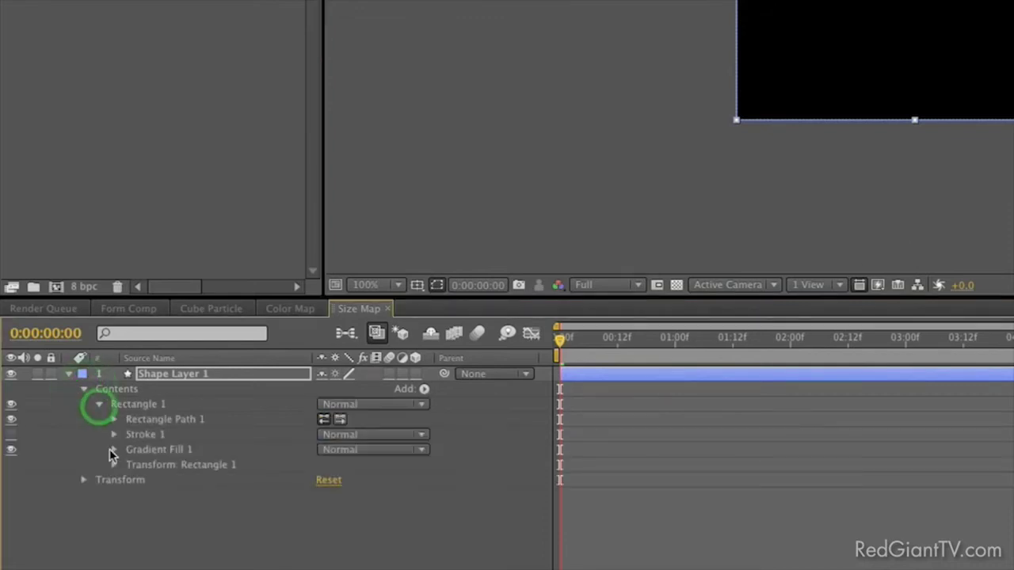
{"action": "left_click", "coordinate": [113, 450]}
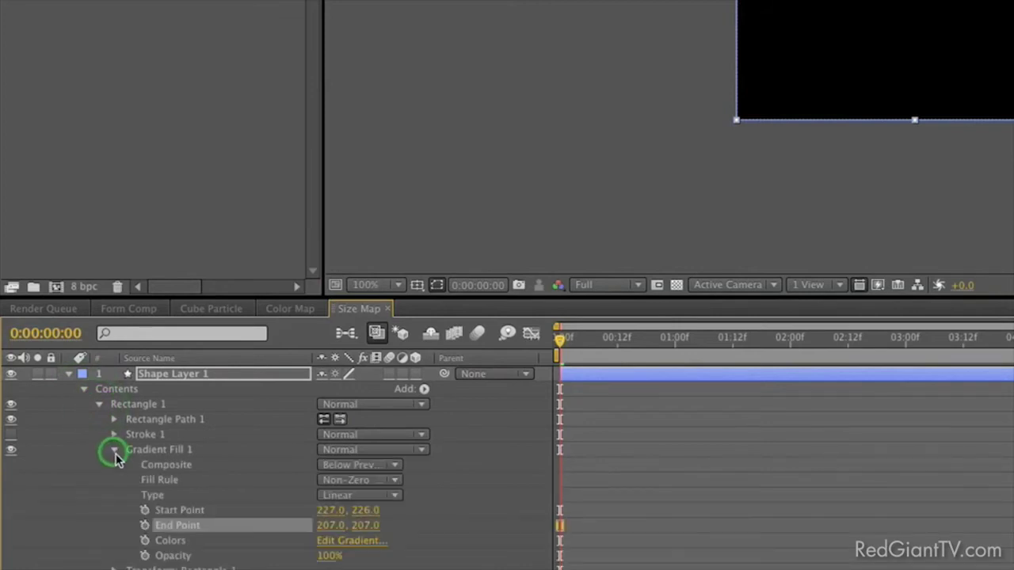
{"action": "left_click", "coordinate": [145, 510]}
{"action": "left_click", "coordinate": [145, 525]}
- At about 2 seconds, move the gradient's end point to just beyond the rectangle's upper-left corner
{"action": "left_click_drag", "start_coordinate": [638, 342], "coordinate": [791, 342]}
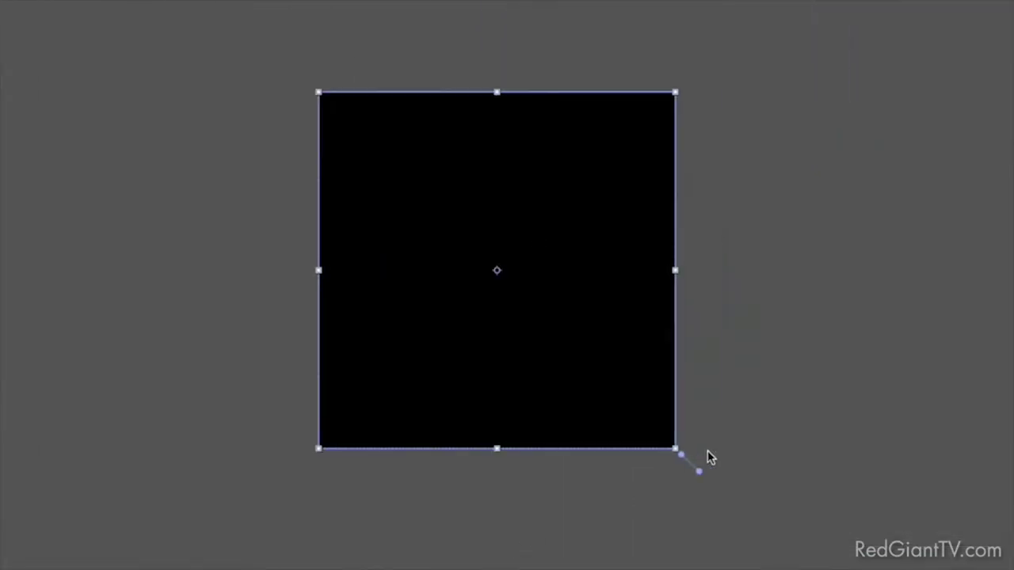
{"action": "left_click_drag", "start_coordinate": [680, 454], "coordinate": [284, 58]}
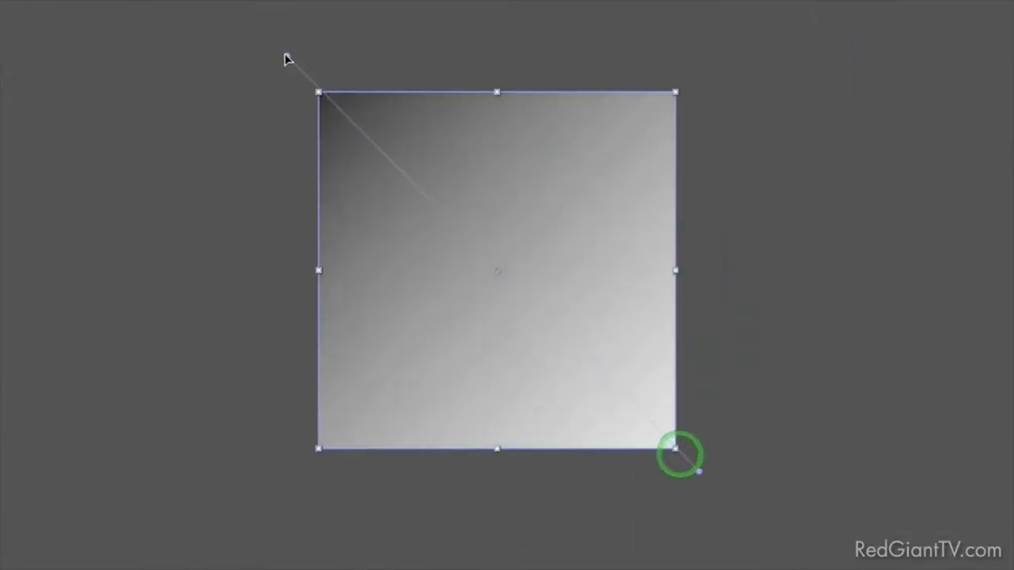
- Move the gradient's start point beyond the rectangle's upper-left corner at 0:00:02:00, and stretch the gradient corner to corner at 0:00:01:00
{"action": "left_click_drag", "start_coordinate": [695, 473], "coordinate": [309, 85]}
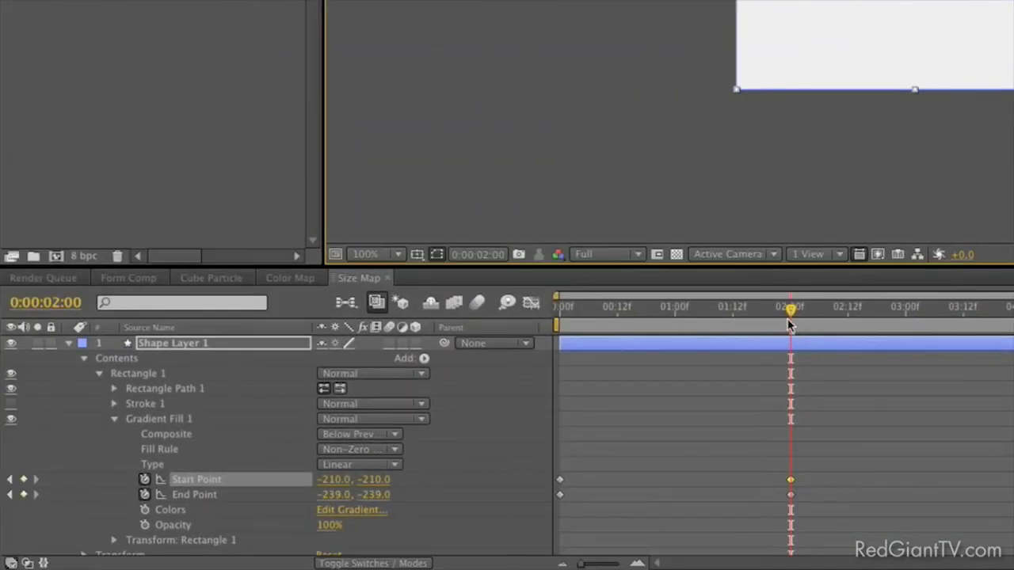
{"action": "left_click_drag", "start_coordinate": [789, 309], "coordinate": [677, 331]}
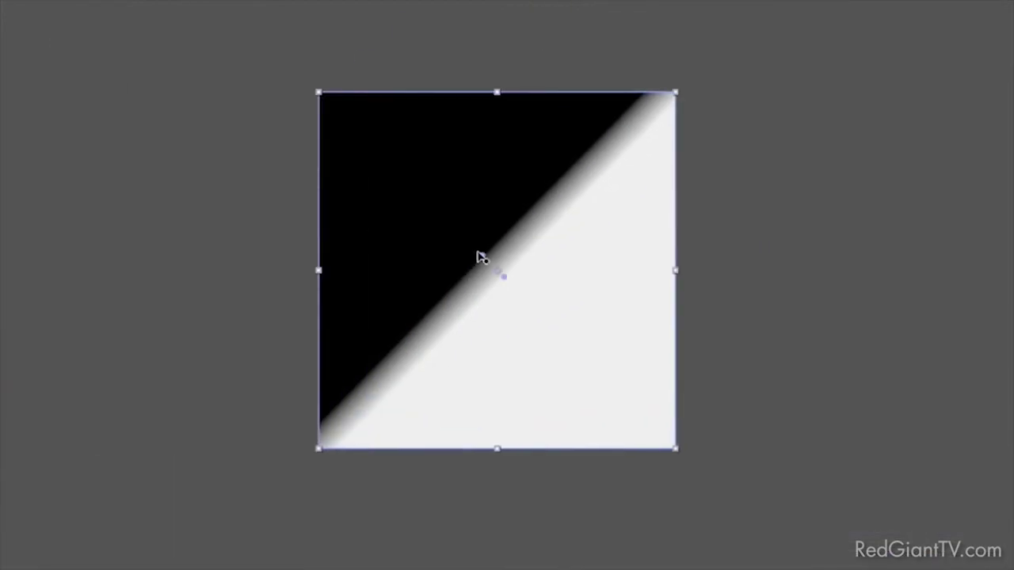
{"action": "left_click_drag", "start_coordinate": [484, 256], "coordinate": [320, 95]}
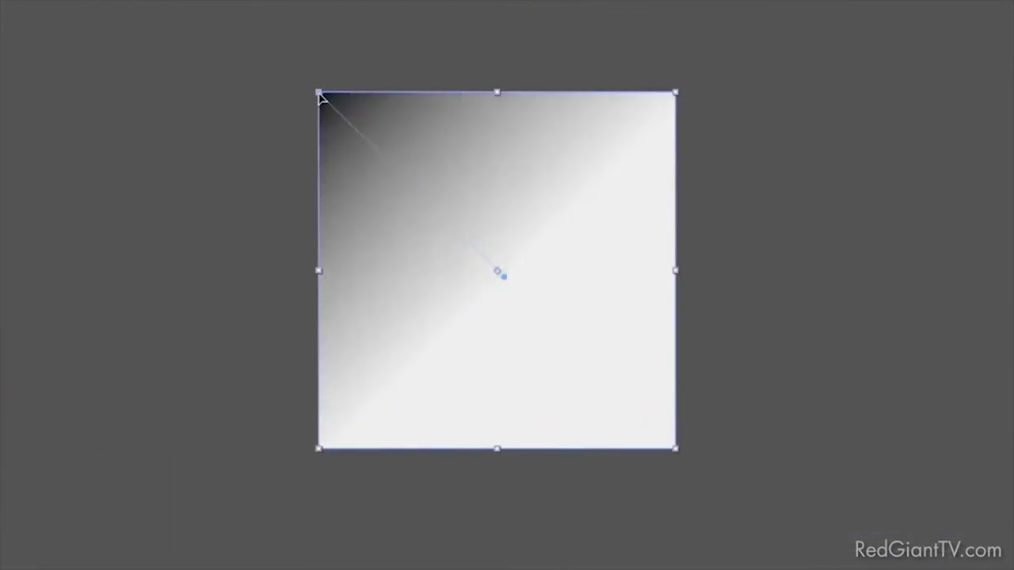
{"action": "left_click_drag", "start_coordinate": [506, 278], "coordinate": [672, 450]}
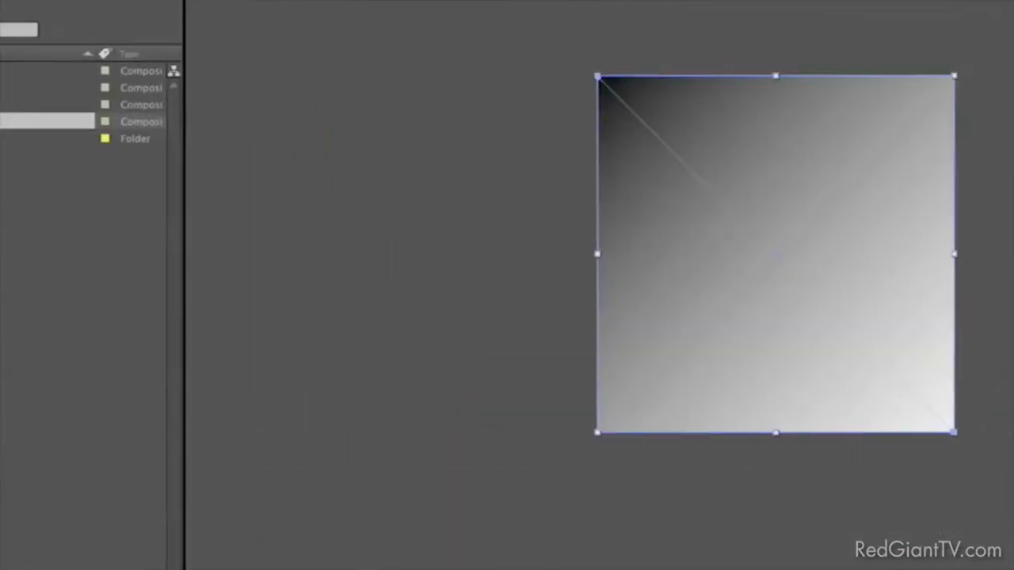
- In the rectangle's gradient, add a near-white color stop close to the dark end and a black (000000) stop at 51.2%
{"action": "left_click", "coordinate": [354, 511]}
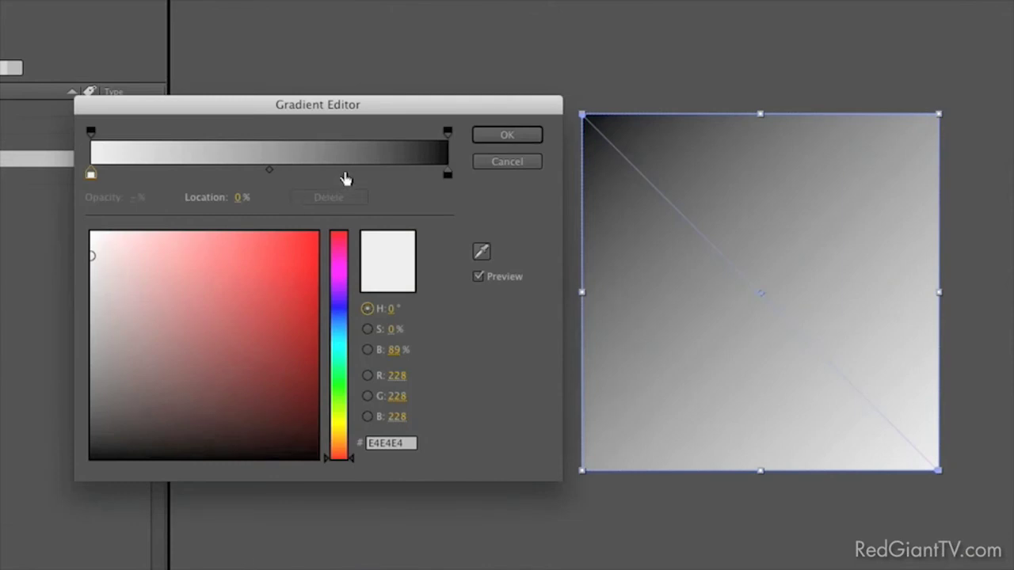
{"action": "left_click", "coordinate": [400, 172]}
{"action": "left_click", "coordinate": [273, 171]}
{"action": "left_click_drag", "start_coordinate": [124, 280], "coordinate": [89, 460]}
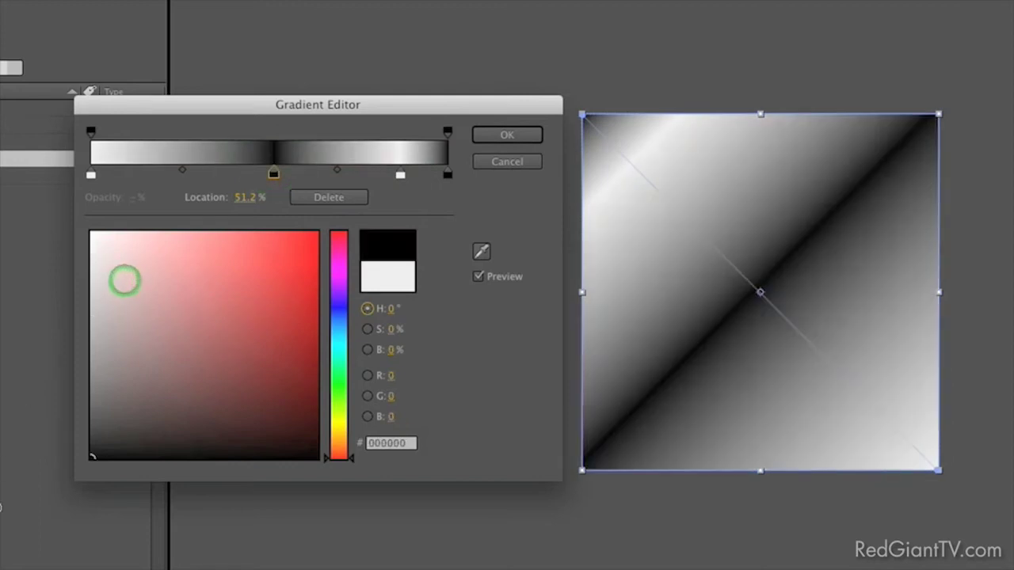
- Add a gray 606060 stop at 30%, shift the middle black stop toward the dark end, and scrub the gradient animation to 0:00:02:00
{"action": "left_click", "coordinate": [146, 173]}
{"action": "left_click_drag", "start_coordinate": [91, 330], "coordinate": [13, 374]}
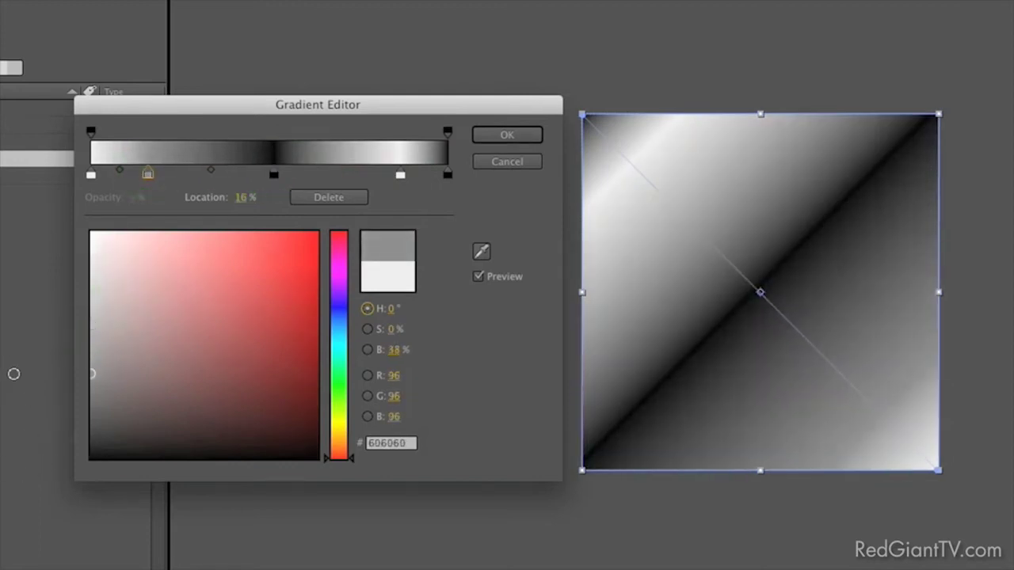
{"action": "left_click_drag", "start_coordinate": [273, 174], "coordinate": [332, 184]}
{"action": "left_click_drag", "start_coordinate": [146, 174], "coordinate": [198, 178]}
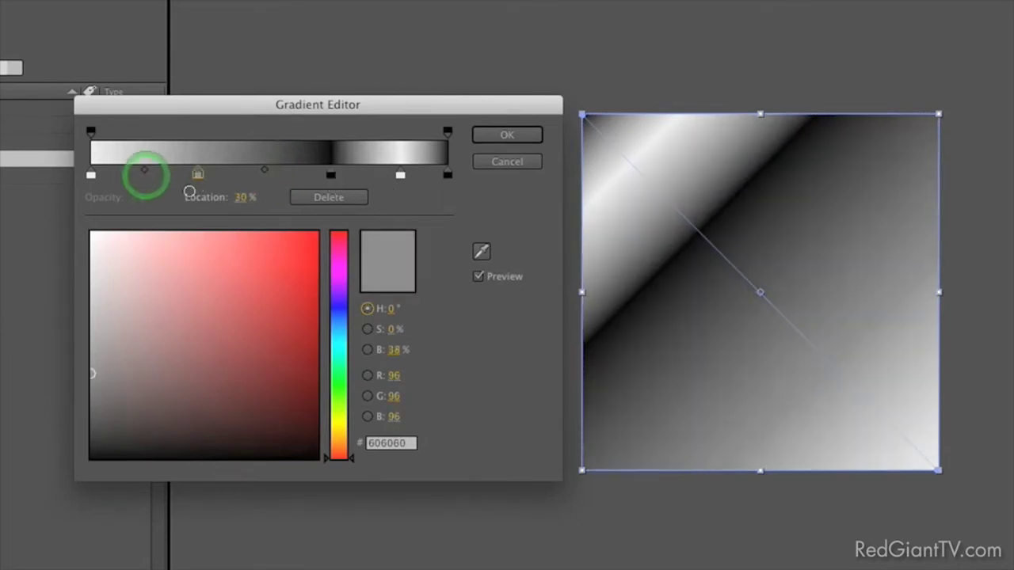
{"action": "left_click", "coordinate": [506, 136]}
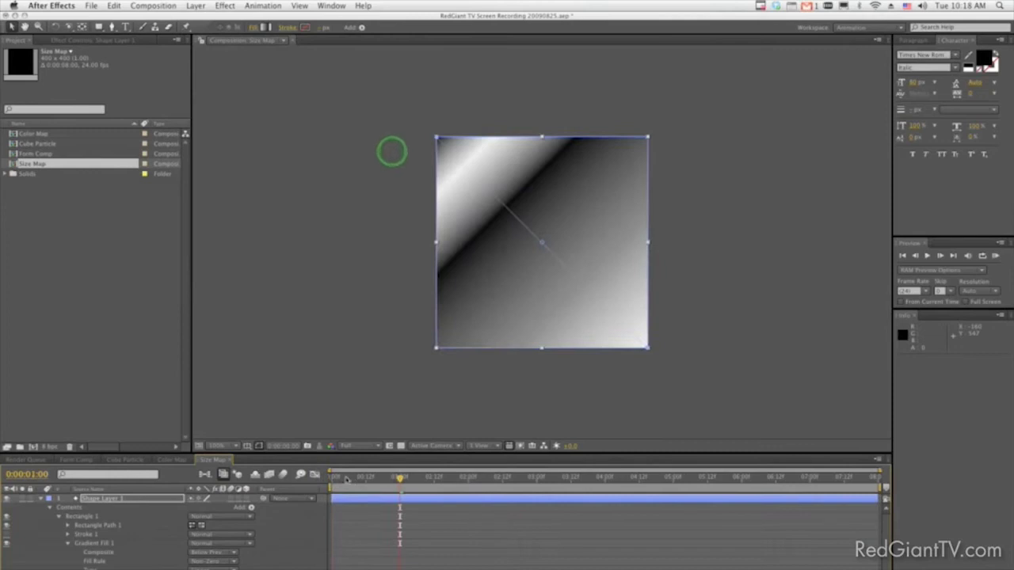
{"action": "left_click_drag", "start_coordinate": [347, 479], "coordinate": [469, 503]}
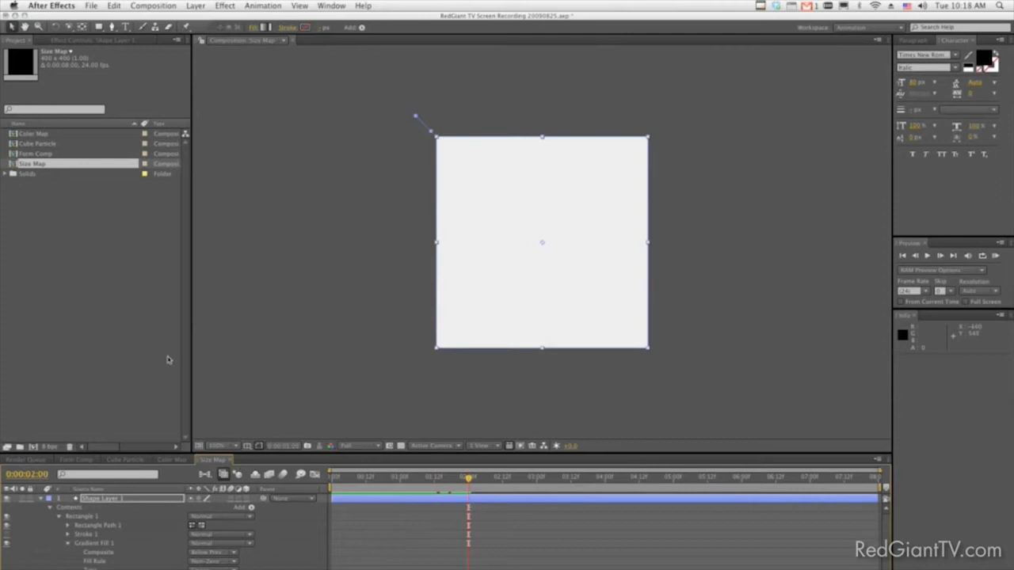
- Open Form Comp, add the Size Map comp as a layer between Form and Color Map, and hide it
{"action": "double_click", "coordinate": [12, 154]}
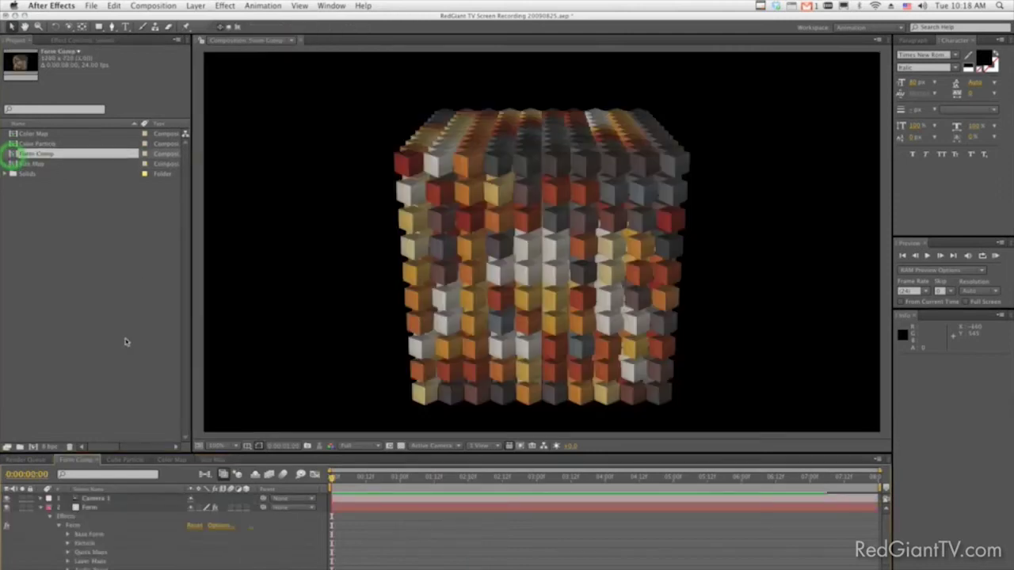
{"action": "left_click_drag", "start_coordinate": [16, 164], "coordinate": [112, 568]}
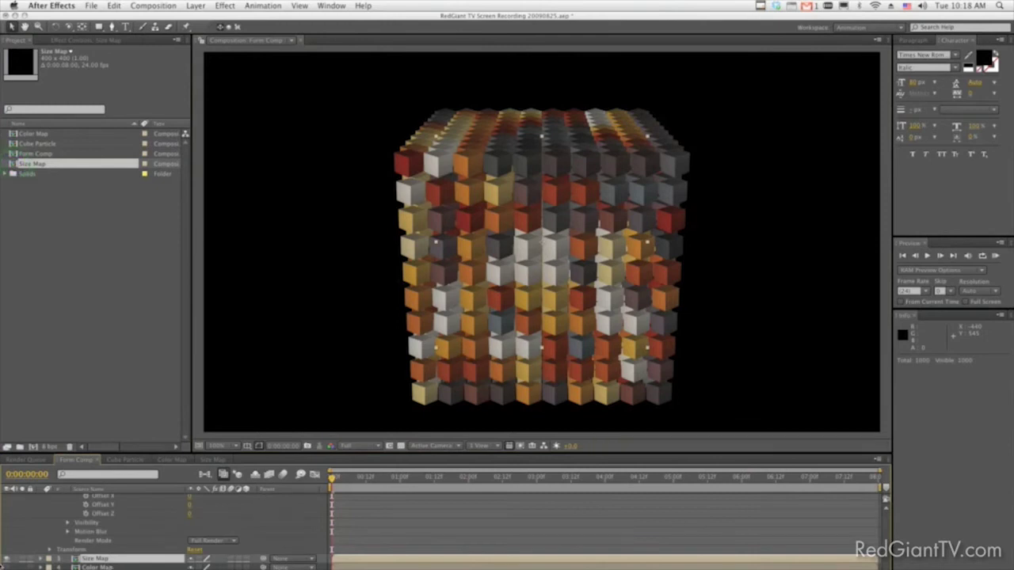
{"action": "left_click", "coordinate": [6, 560]}
- In the Form effect's Size layer map, set Layer to Size Map and Map Over to XY
{"action": "scroll", "coordinate": [100, 548], "scroll_direction": "up", "scroll_amount": 10}
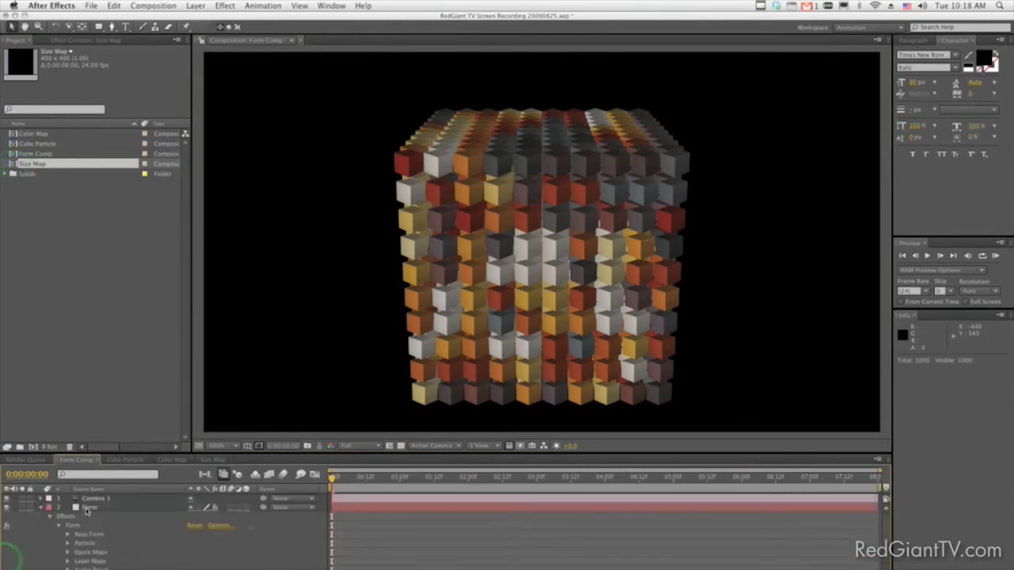
{"action": "left_click", "coordinate": [87, 510]}
{"action": "double_click", "coordinate": [86, 509]}
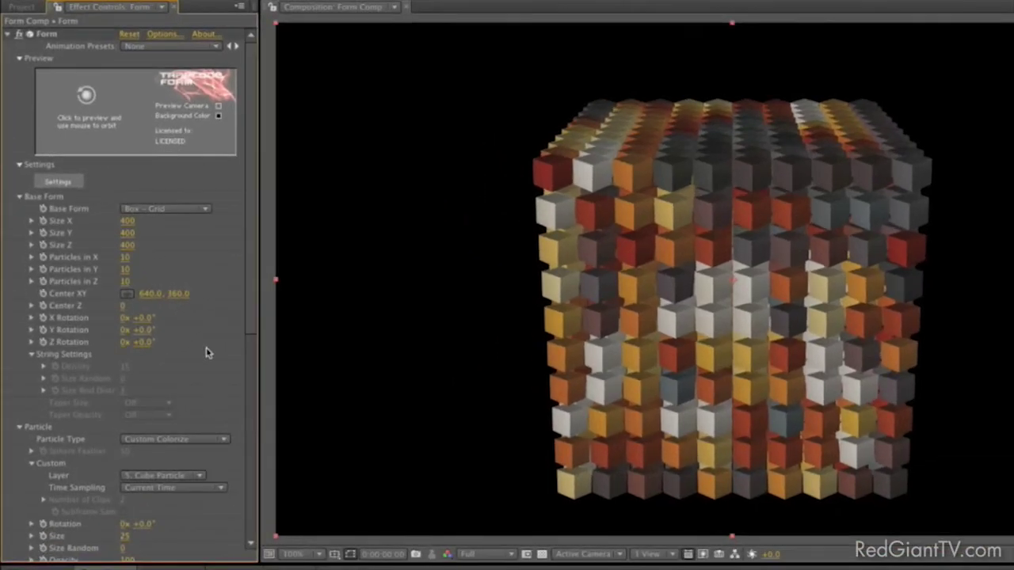
{"action": "scroll", "coordinate": [165, 308], "scroll_direction": "down", "scroll_amount": 10}
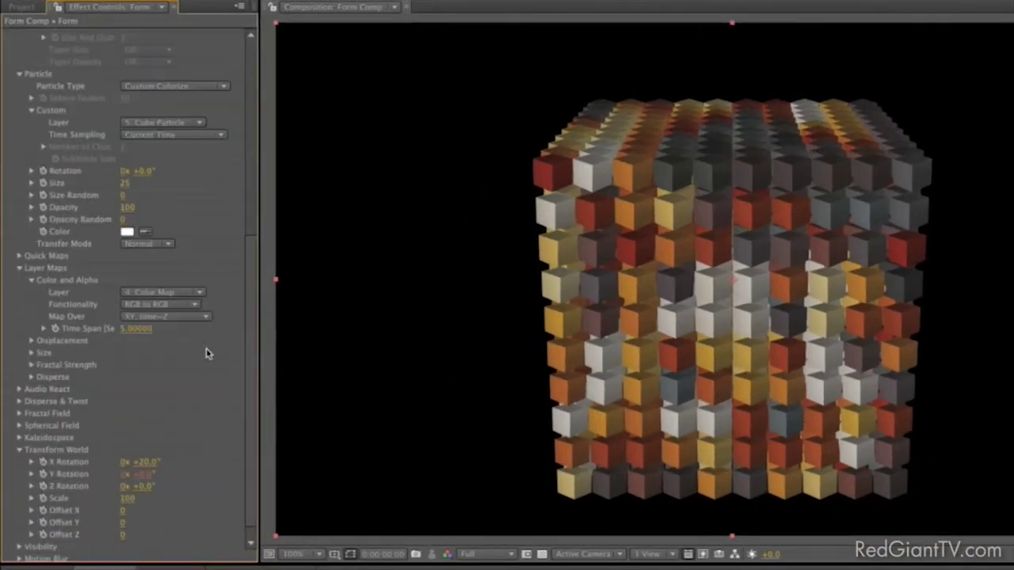
{"action": "scroll", "coordinate": [206, 353], "scroll_direction": "down", "scroll_amount": 1}
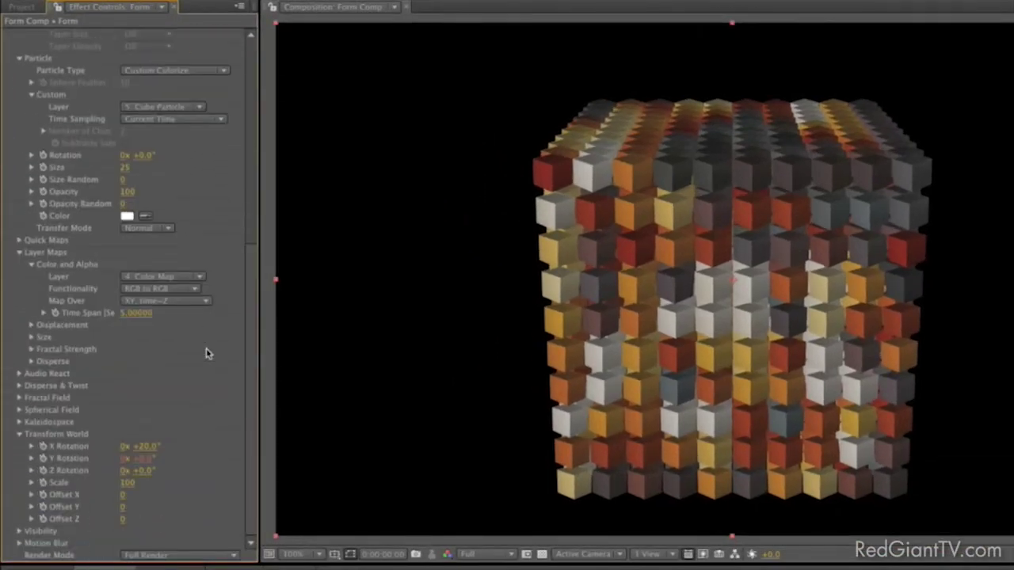
{"action": "left_click", "coordinate": [32, 339]}
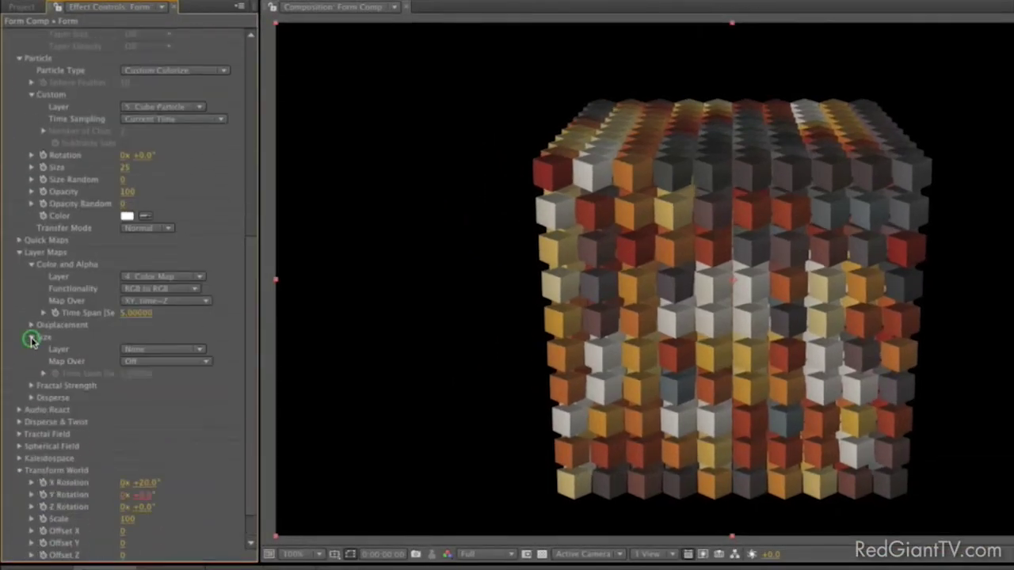
{"action": "left_click", "coordinate": [185, 350]}
{"action": "left_click", "coordinate": [184, 380]}
{"action": "left_click", "coordinate": [173, 363]}
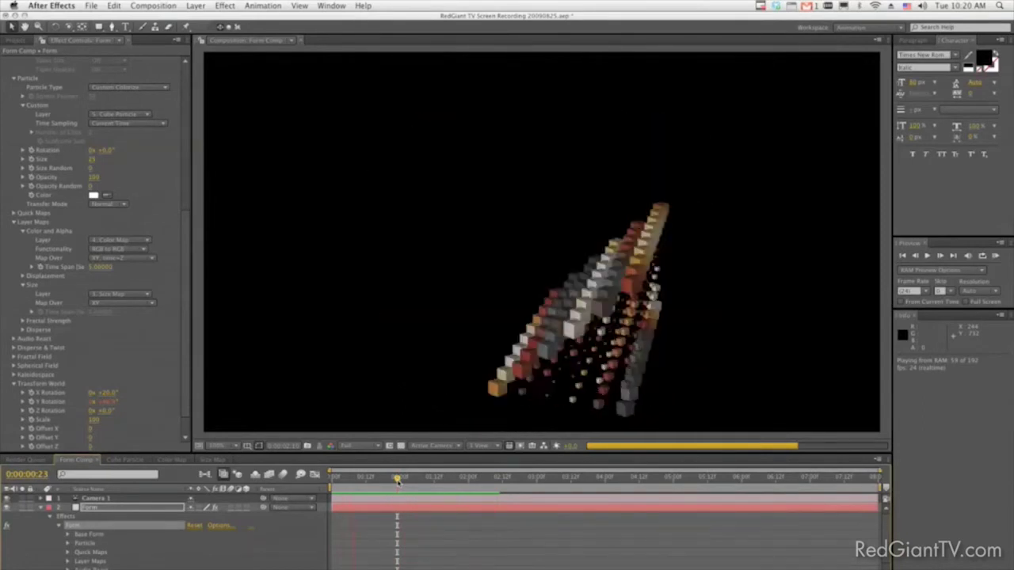
- At 0:00:01:00, enable keyframing for the Form effect's Base Form Size X, Size Y and Size Z
{"action": "left_click", "coordinate": [398, 480]}
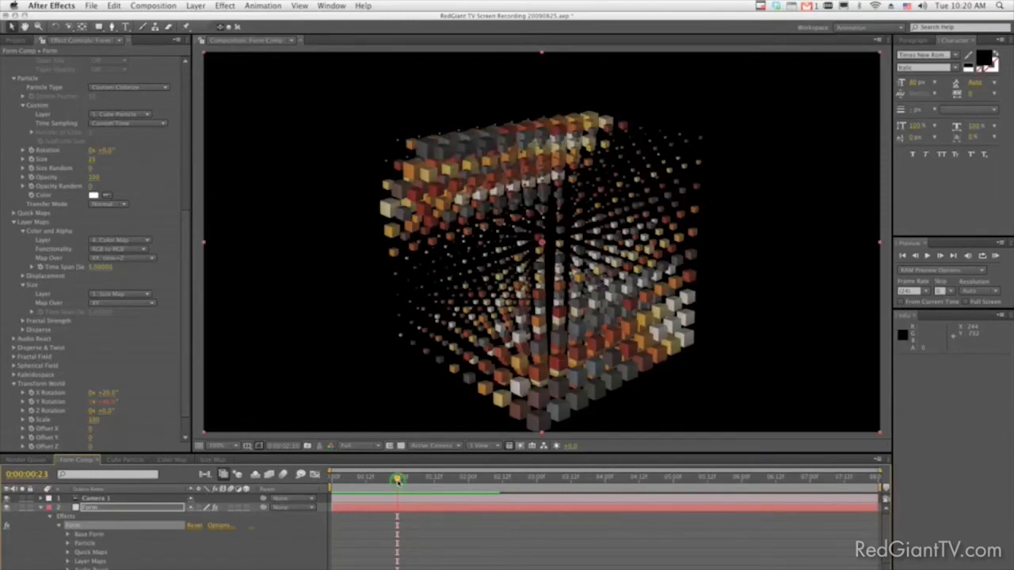
{"action": "left_click_drag", "start_coordinate": [398, 480], "coordinate": [401, 490]}
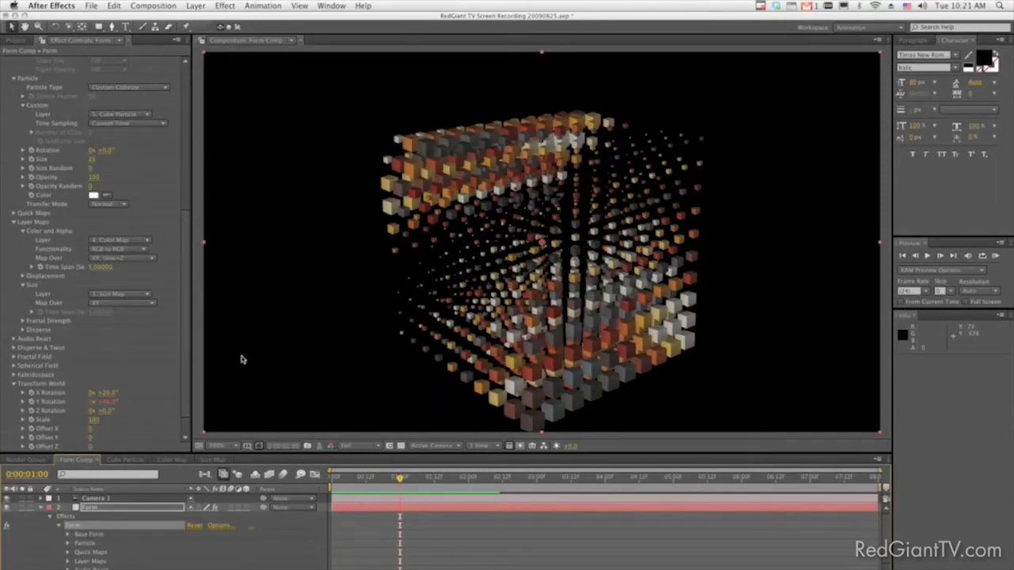
{"action": "scroll", "coordinate": [181, 271], "scroll_direction": "up", "scroll_amount": 10}
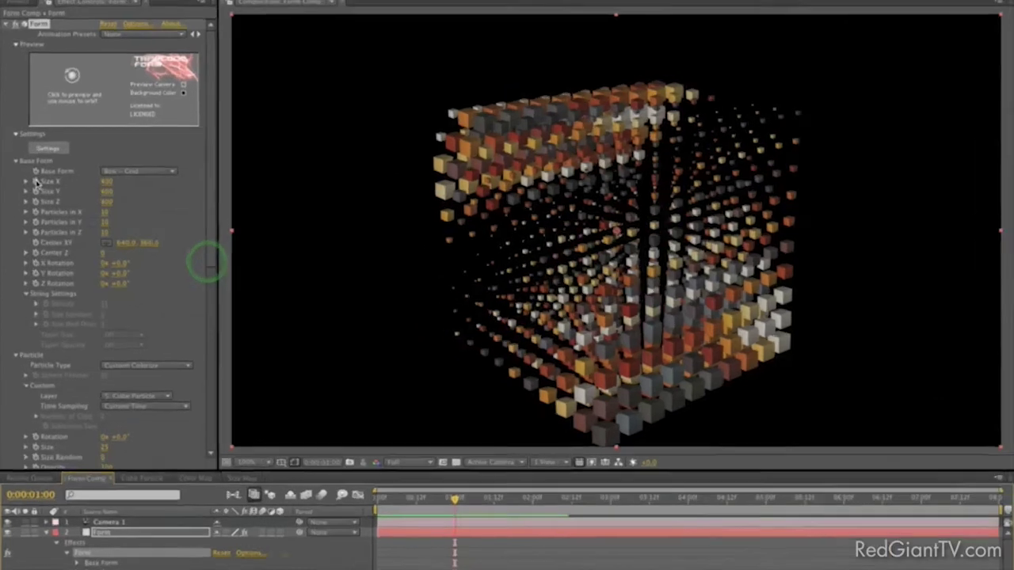
{"action": "left_click", "coordinate": [36, 182]}
{"action": "left_click", "coordinate": [35, 192]}
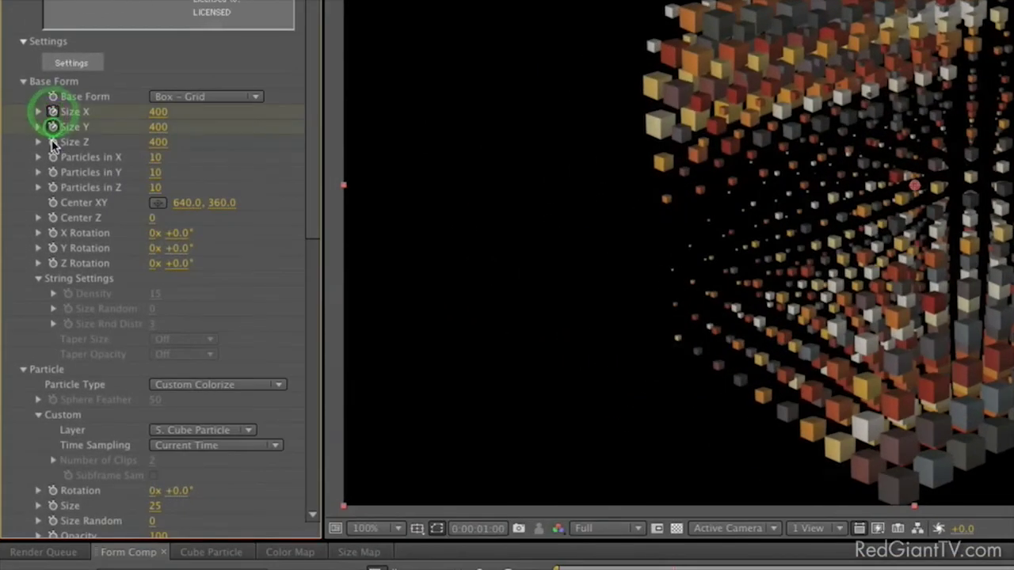
{"action": "left_click", "coordinate": [52, 142]}
- Enable keyframing for the particle Size and the Fractal Field's Affect Size at 0:00:01:00
{"action": "scroll", "coordinate": [14, 321], "scroll_direction": "down", "scroll_amount": 5}
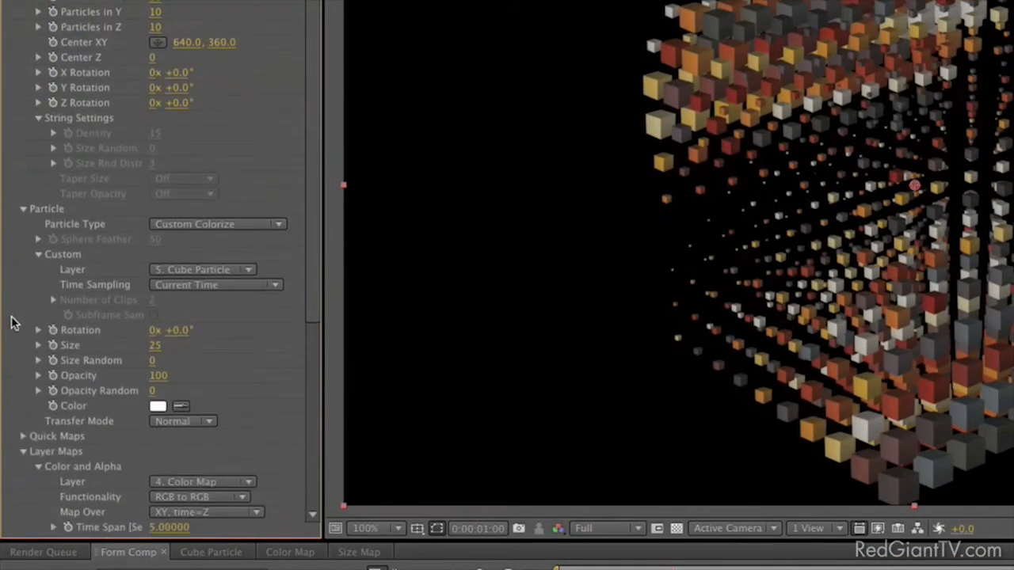
{"action": "scroll", "coordinate": [27, 376], "scroll_direction": "down", "scroll_amount": 4}
{"action": "left_click", "coordinate": [25, 319]}
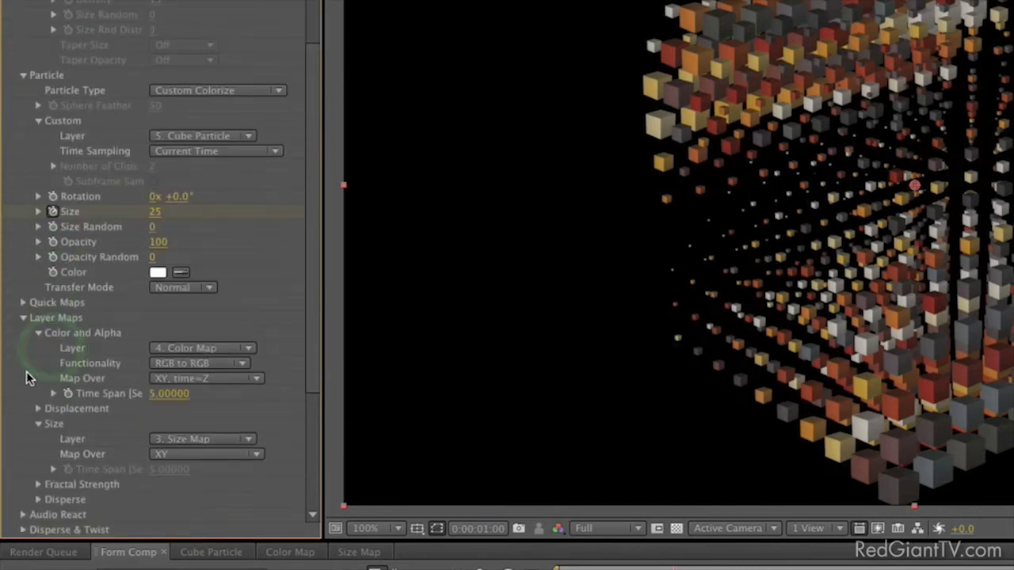
{"action": "scroll", "coordinate": [25, 349], "scroll_direction": "down", "scroll_amount": 1}
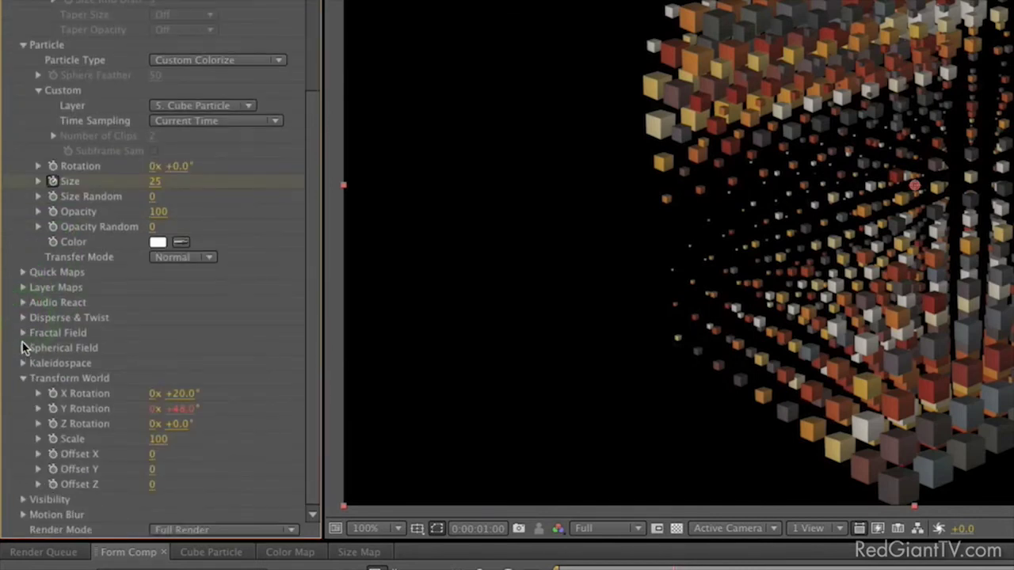
{"action": "left_click", "coordinate": [23, 333]}
{"action": "left_click", "coordinate": [52, 212]}
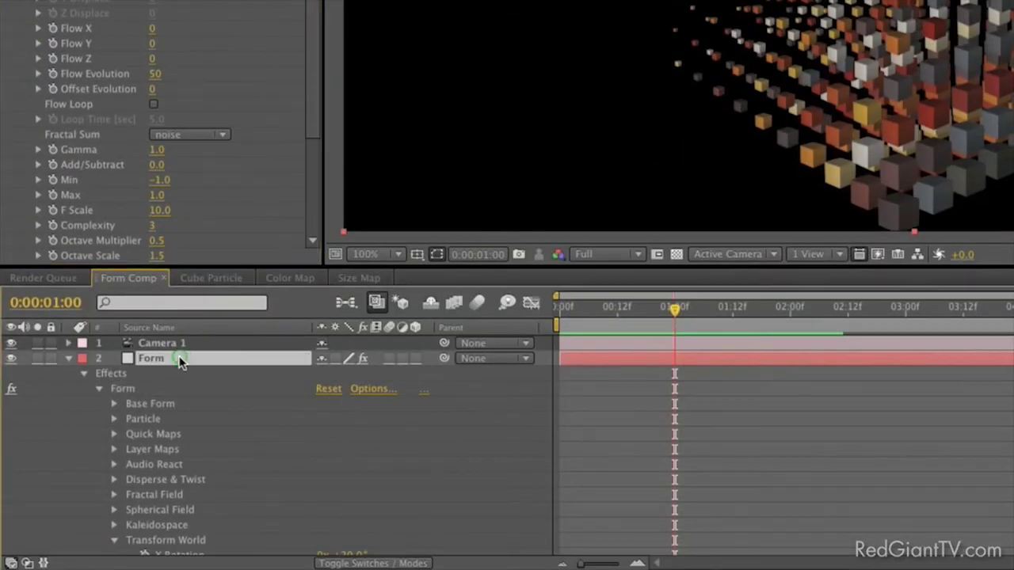
- Reveal the Form layer's animated properties and, at 0:00:01:10, set Size X to 1000, Size Y to 50 and Size Z to 1000
{"action": "left_click", "coordinate": [181, 359]}
{"action": "key", "text": "u"}
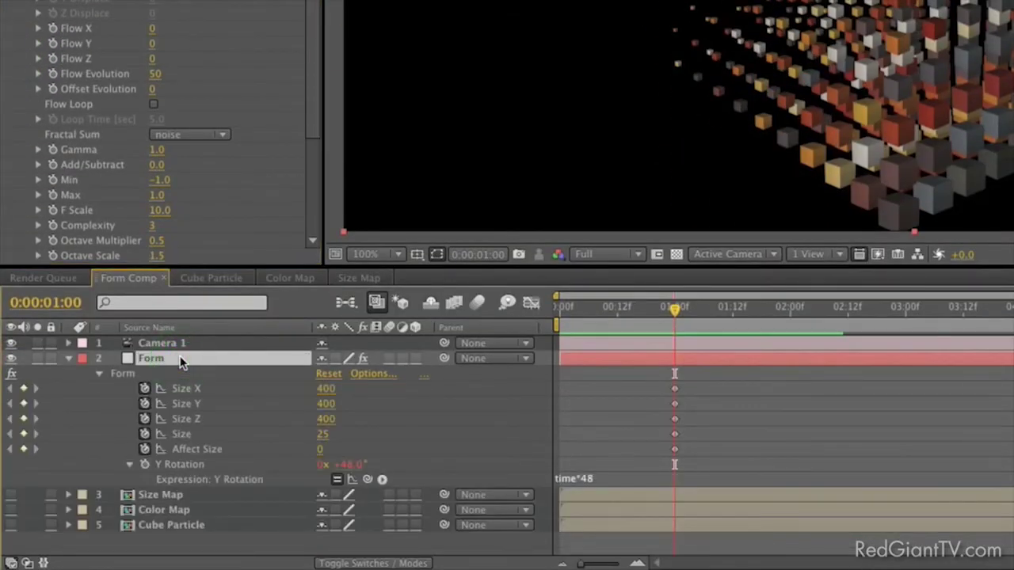
{"action": "key", "text": "space"}
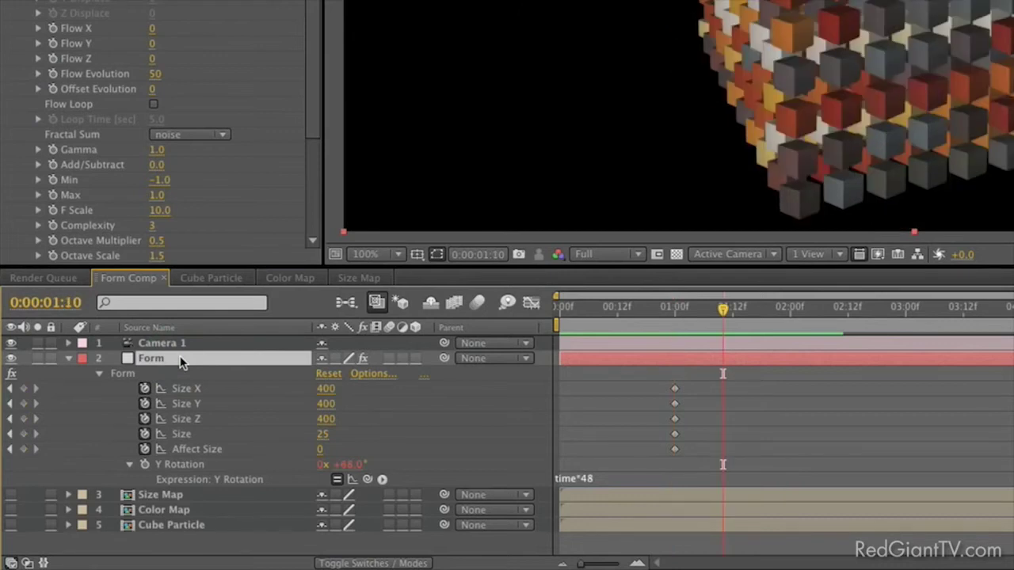
{"action": "left_click", "coordinate": [324, 388]}
{"action": "type", "text": "1000"}
{"action": "key", "text": "Tab"}
{"action": "type", "text": "1000"}
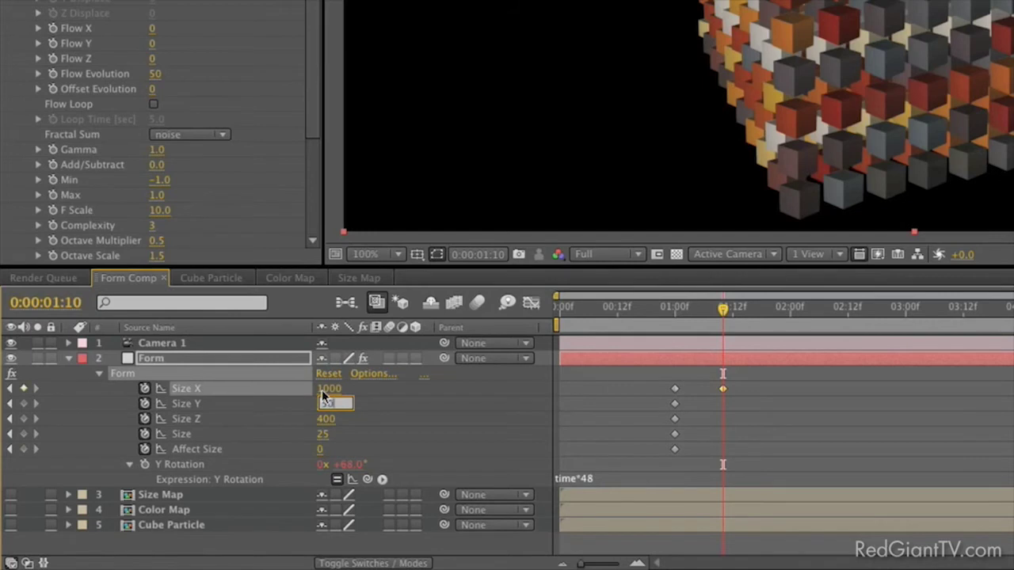
{"action": "key", "text": "Tab"}
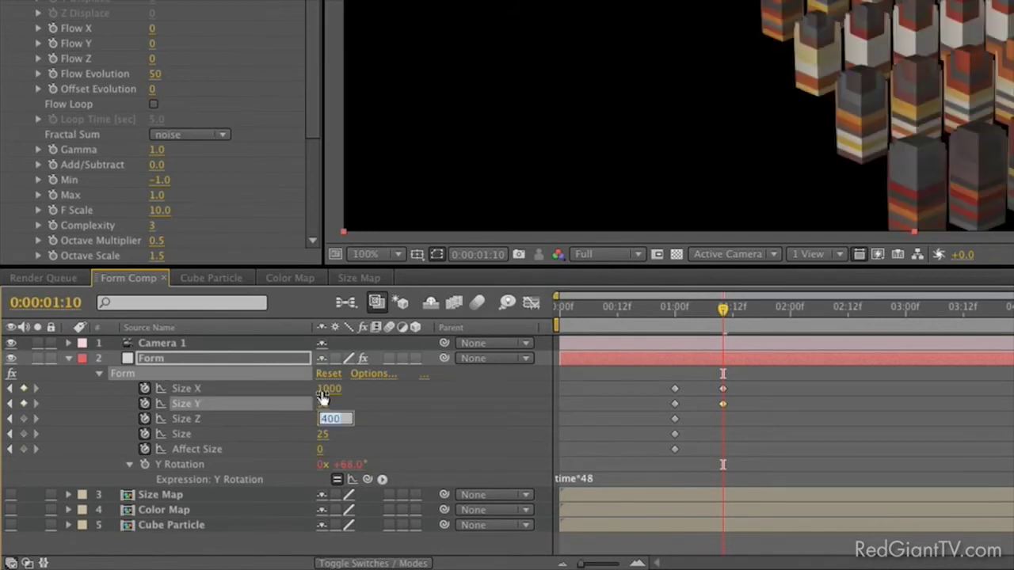
{"action": "type", "text": "1000"}
{"action": "key", "text": "Tab"}
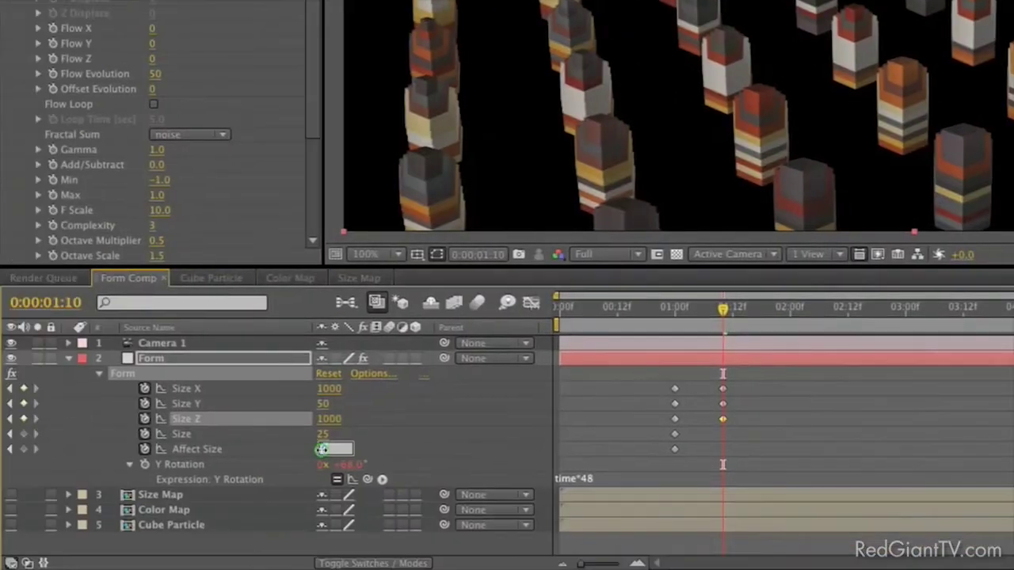
- At 0:00:01:10, set the Fractal Field's Affect Size to 250 and the particle Size to 2
{"action": "left_click", "coordinate": [325, 449]}
{"action": "type", "text": "250"}
{"action": "key", "text": "Return"}
{"action": "left_click", "coordinate": [324, 438]}
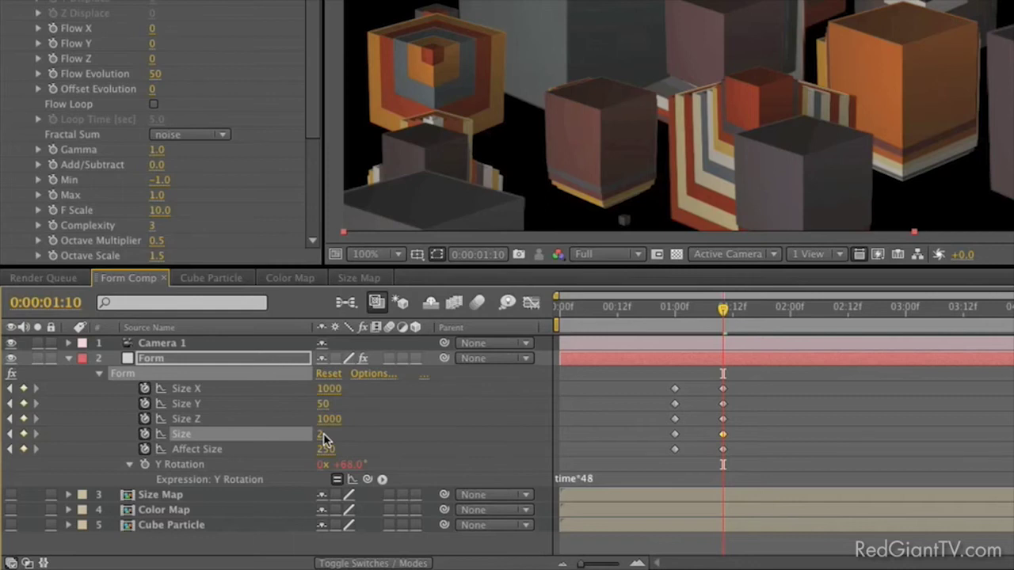
- At 0:00:02:06, add hold-value keyframes for Size X, Size Y, Size Z, Size and Affect Size without changing their values
{"action": "key", "text": "space"}
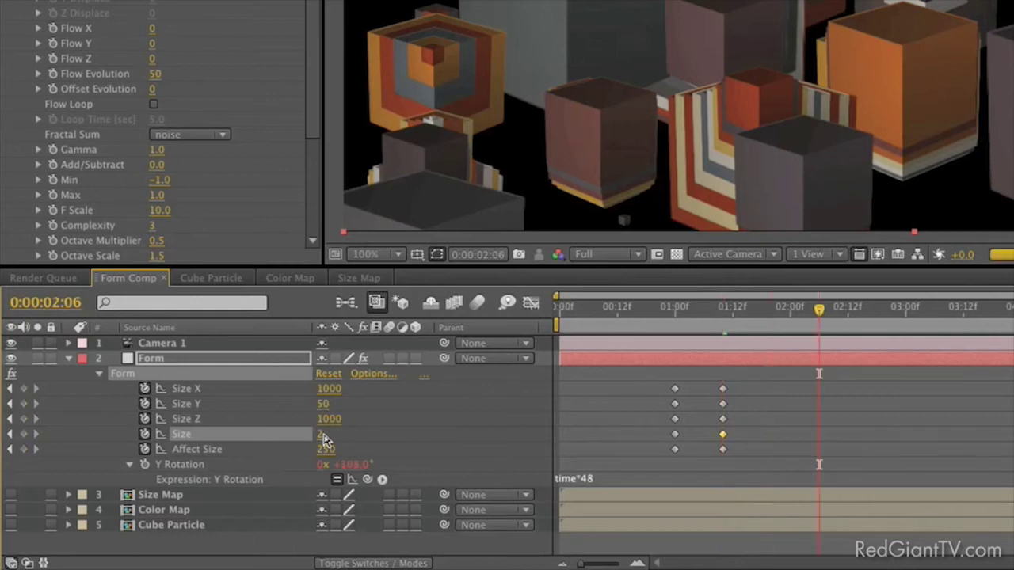
{"action": "left_click", "coordinate": [24, 388]}
{"action": "left_click", "coordinate": [24, 404]}
{"action": "left_click", "coordinate": [24, 418]}
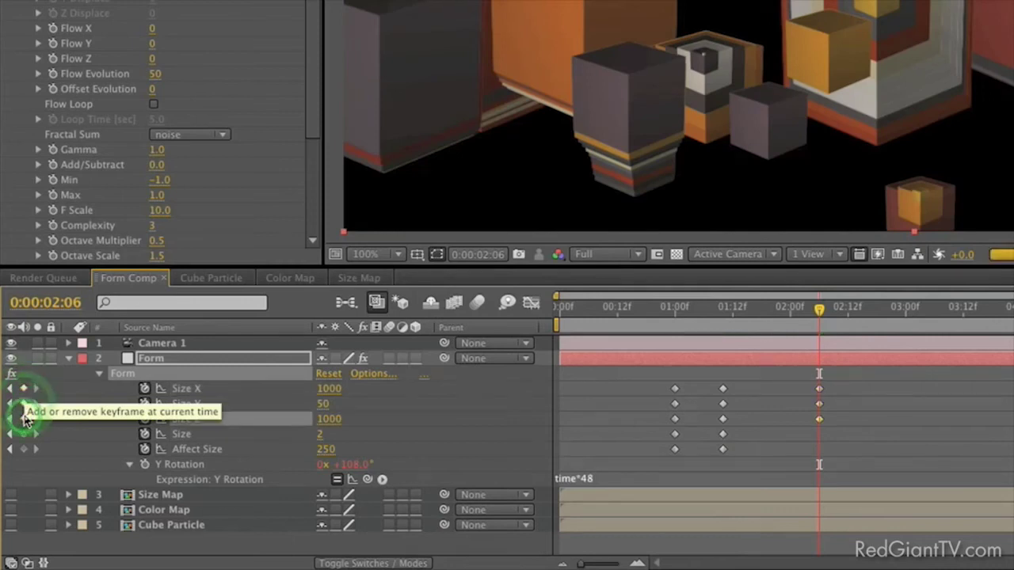
{"action": "left_click", "coordinate": [24, 434]}
{"action": "left_click", "coordinate": [24, 449]}
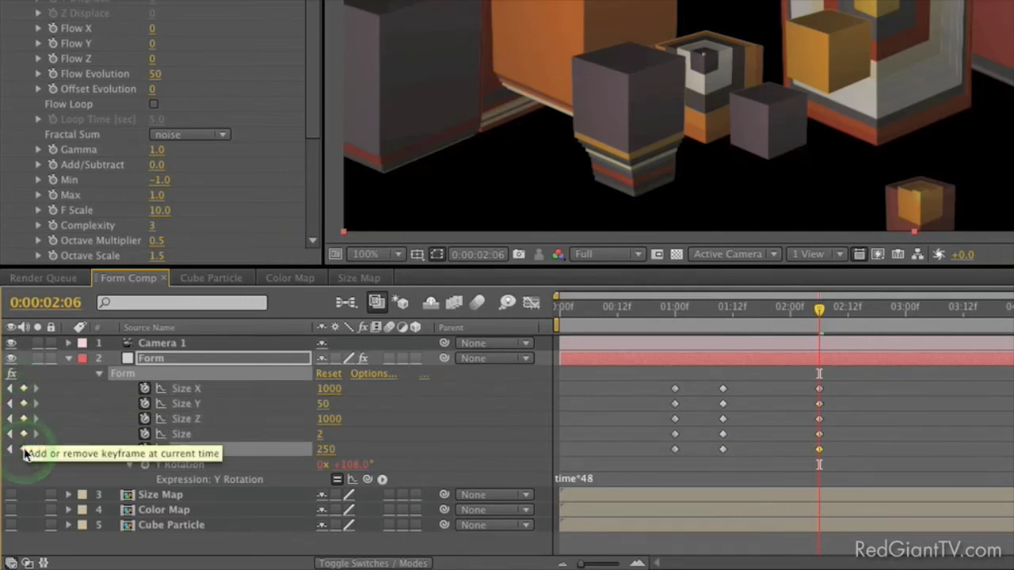
- Enable keyframing for the Fractal Field's Flow Evolution at 0:00:02:06 and reveal it among the Form layer's animated properties
{"action": "left_click", "coordinate": [49, 74]}
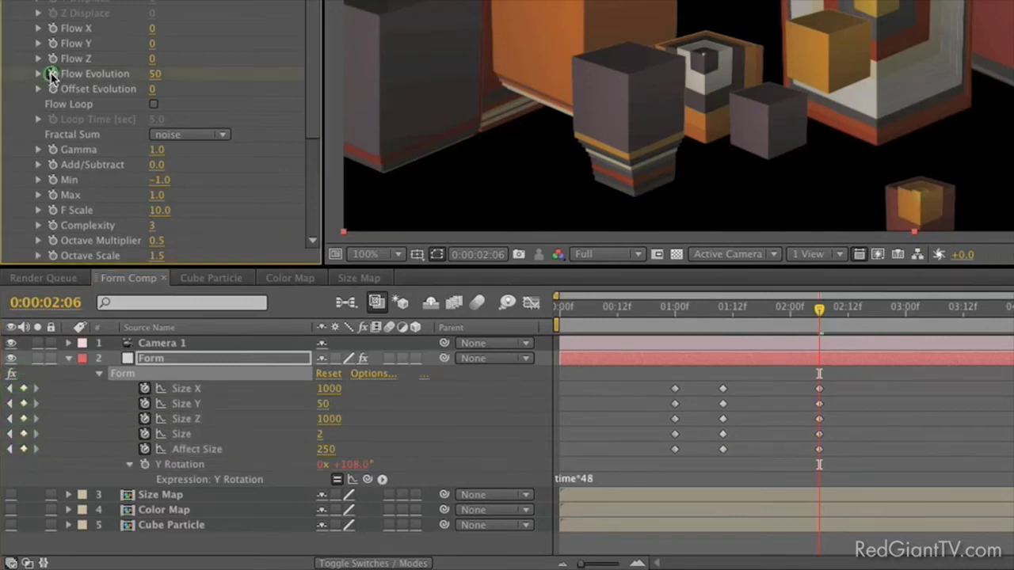
{"action": "left_click", "coordinate": [159, 355]}
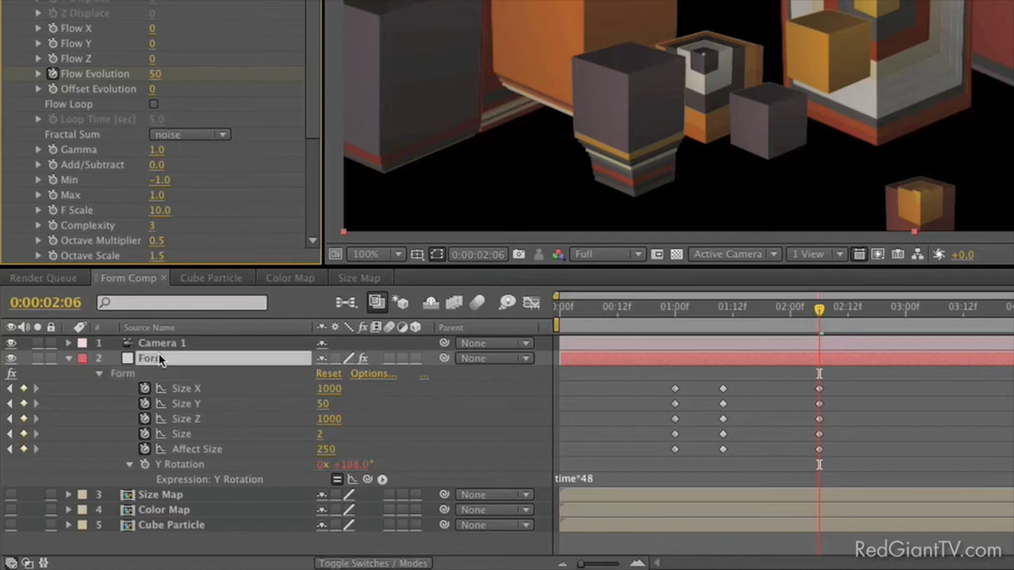
{"action": "key", "text": "u"}
{"action": "key", "text": "u"}
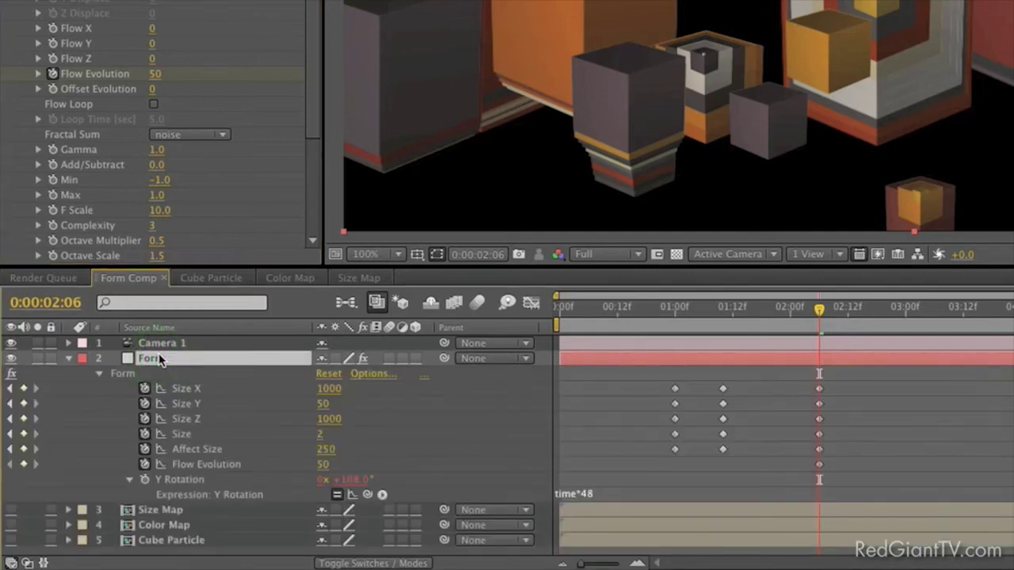
- At 0:00:02:16, set the form's Size X, Size Y and Size Z to 200 each
{"action": "key", "text": "space"}
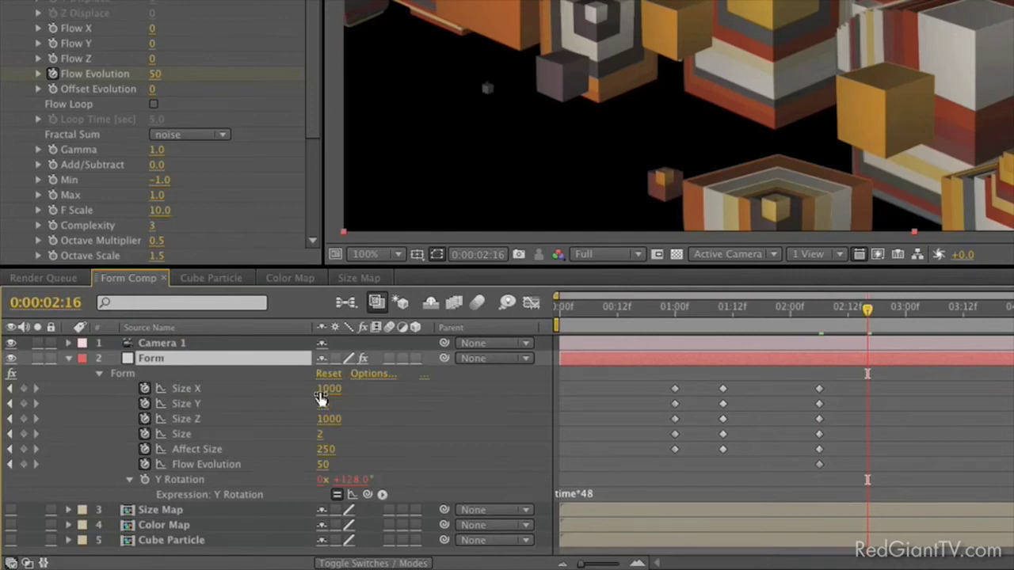
{"action": "left_click", "coordinate": [327, 389]}
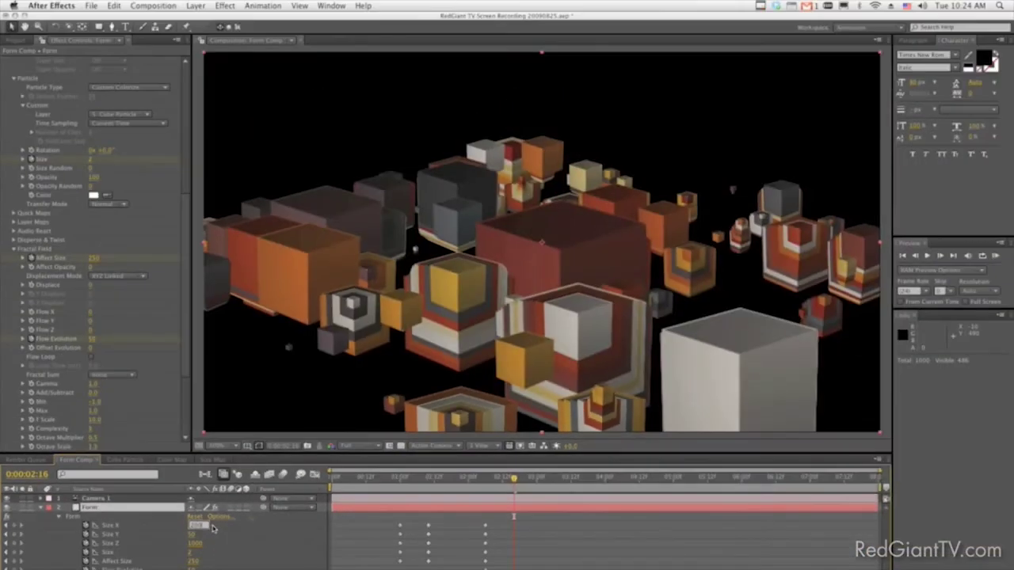
{"action": "type", "text": "200"}
{"action": "key", "text": "Tab"}
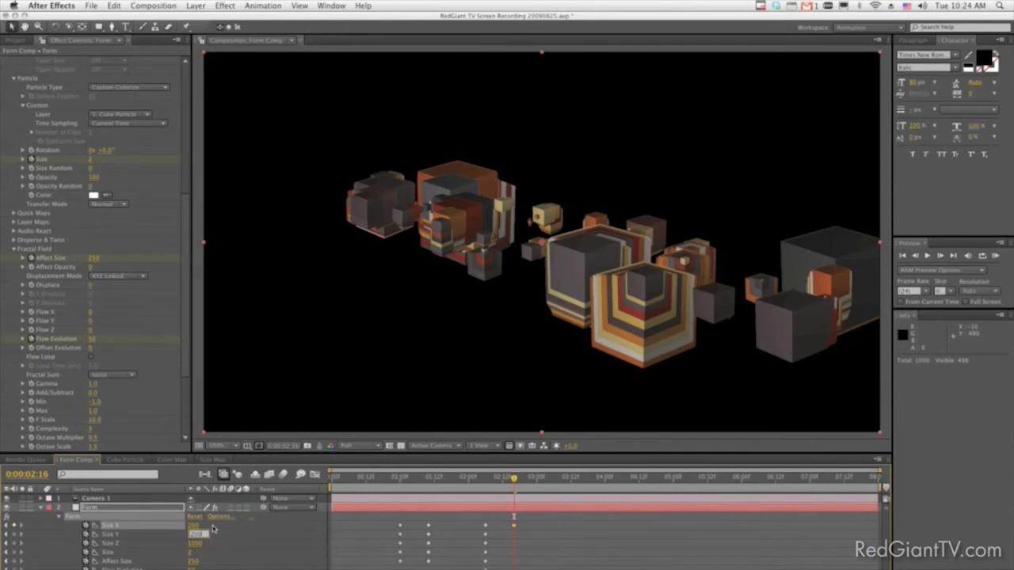
{"action": "type", "text": "200"}
{"action": "key", "text": "Tab"}
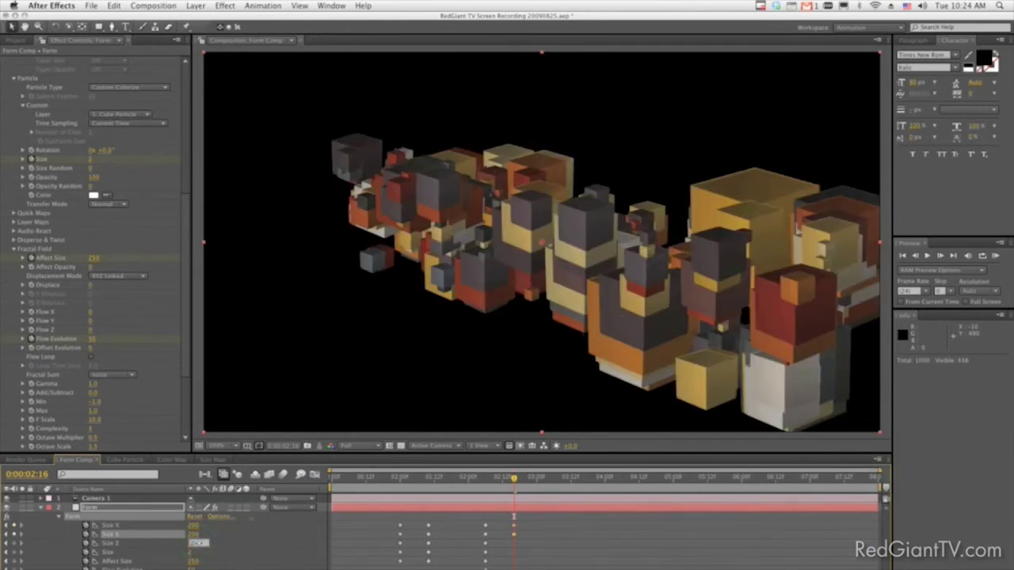
{"action": "type", "text": "200"}
{"action": "key", "text": "Tab"}
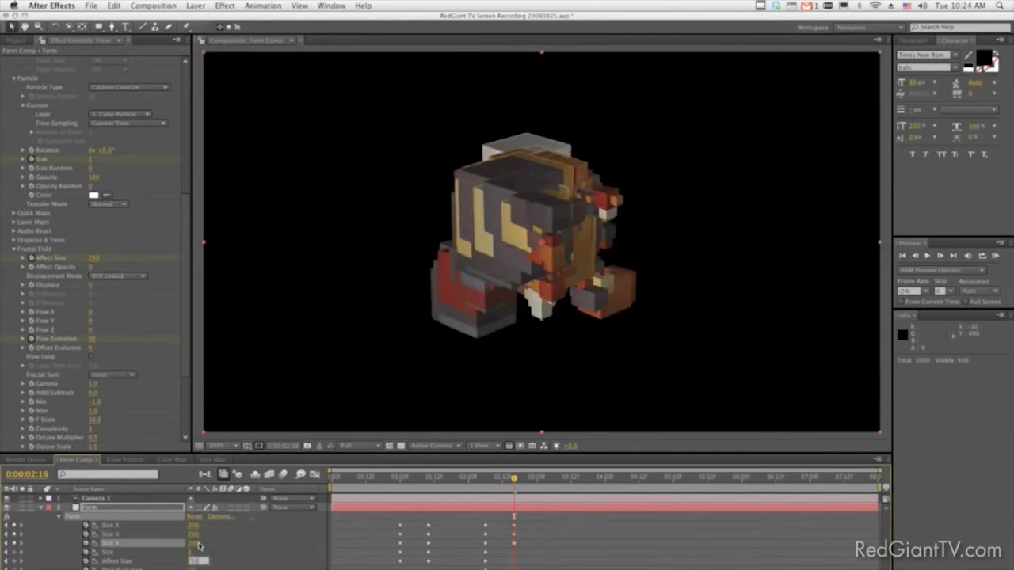
- At 0:00:02:16, set the Fractal Field's Affect Size to 50, Flow Evolution to 0 and the particle Size to 1
{"action": "type", "text": "50"}
{"action": "key", "text": "Tab"}
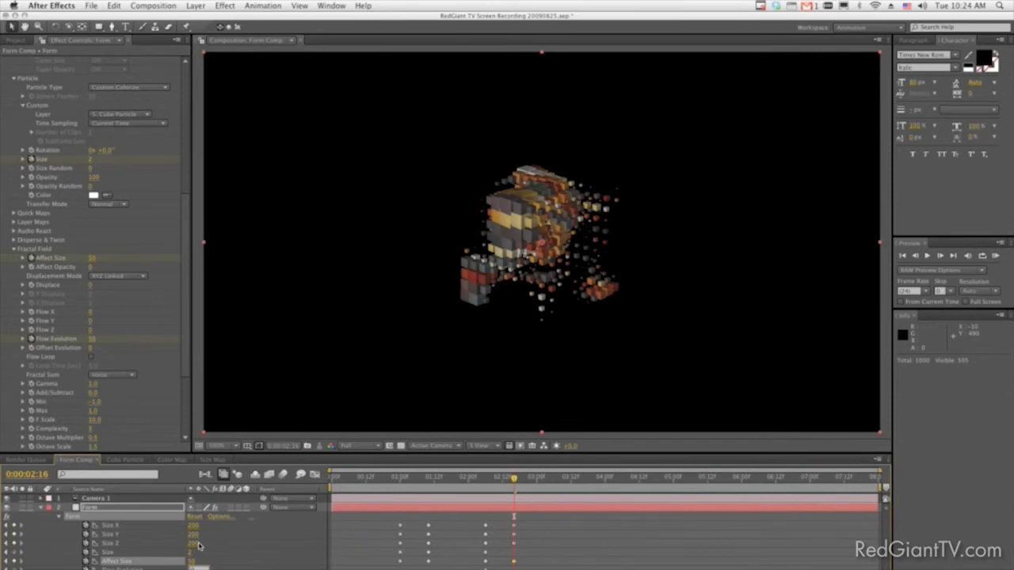
{"action": "type", "text": "0"}
{"action": "key", "text": "Tab"}
{"action": "key", "text": "Return"}
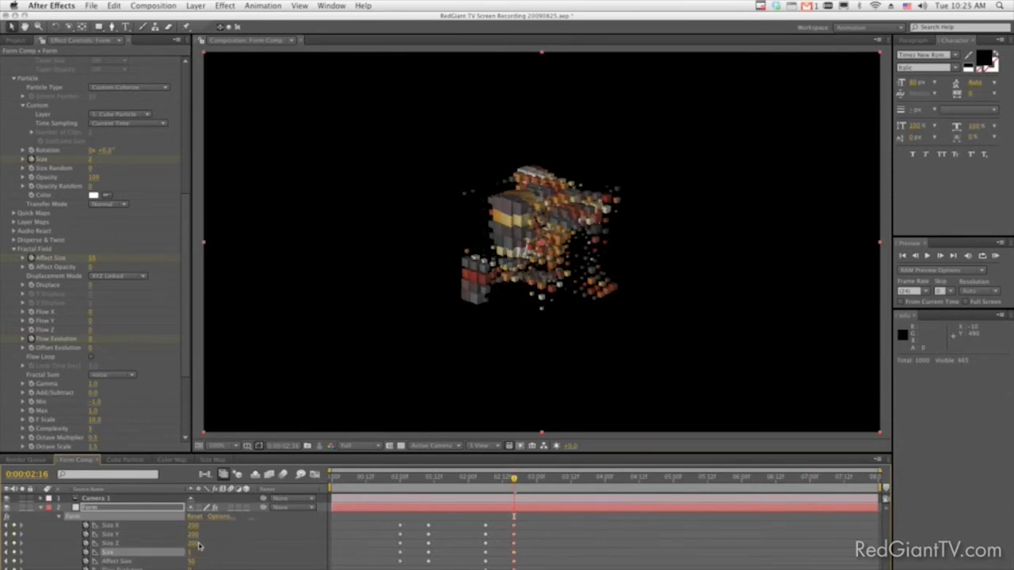
- At 0:00:03:12, add hold-value keyframes for the particle Size and Affect Size without changing their values
{"action": "key", "text": "shift+Page_Down"}
{"action": "key", "text": "shift+Page_Down"}
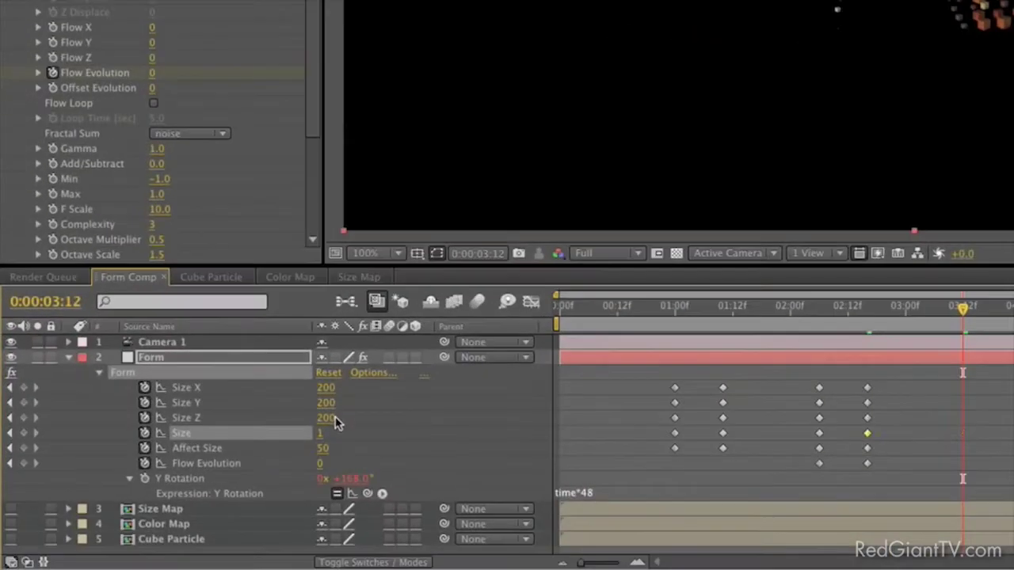
{"action": "left_click", "coordinate": [13, 552]}
{"action": "left_click", "coordinate": [24, 448]}
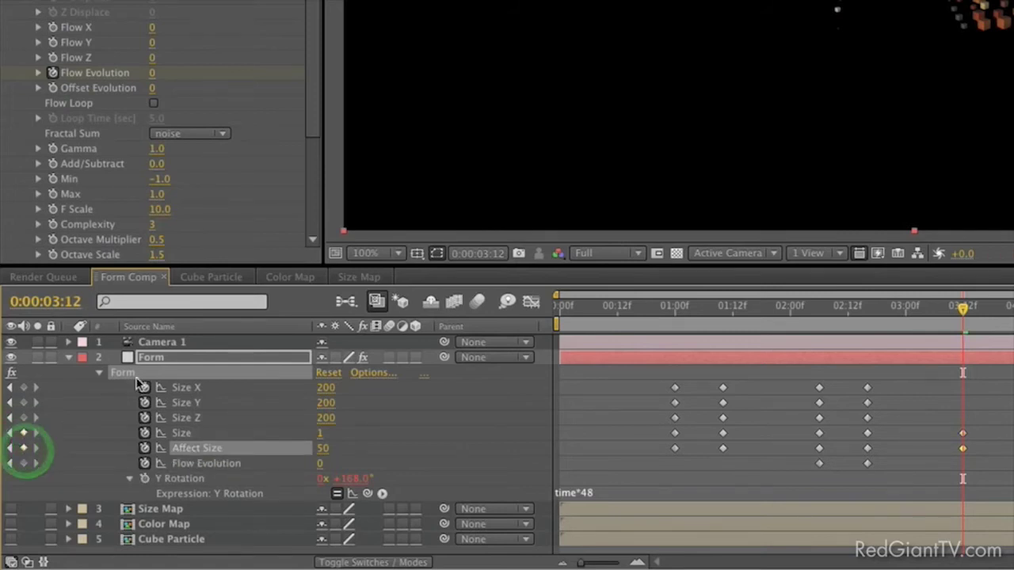
- Enable keyframing for Sphere 1's Strength and Radius in the Spherical Field at 0:00:03:12, and reveal all the Form layer's animated properties
{"action": "left_click_drag", "start_coordinate": [308, 125], "coordinate": [309, 227]}
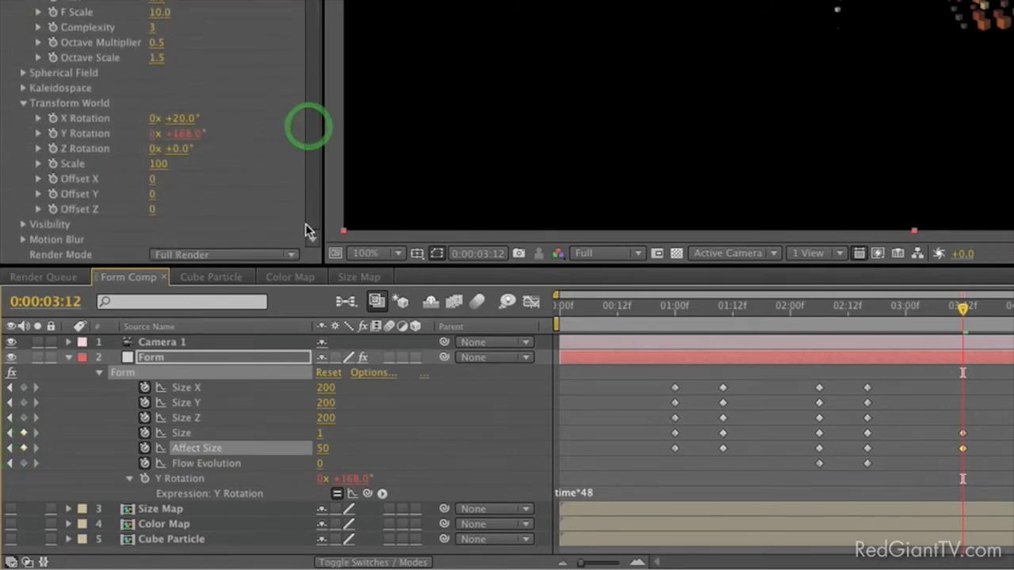
{"action": "left_click", "coordinate": [24, 73]}
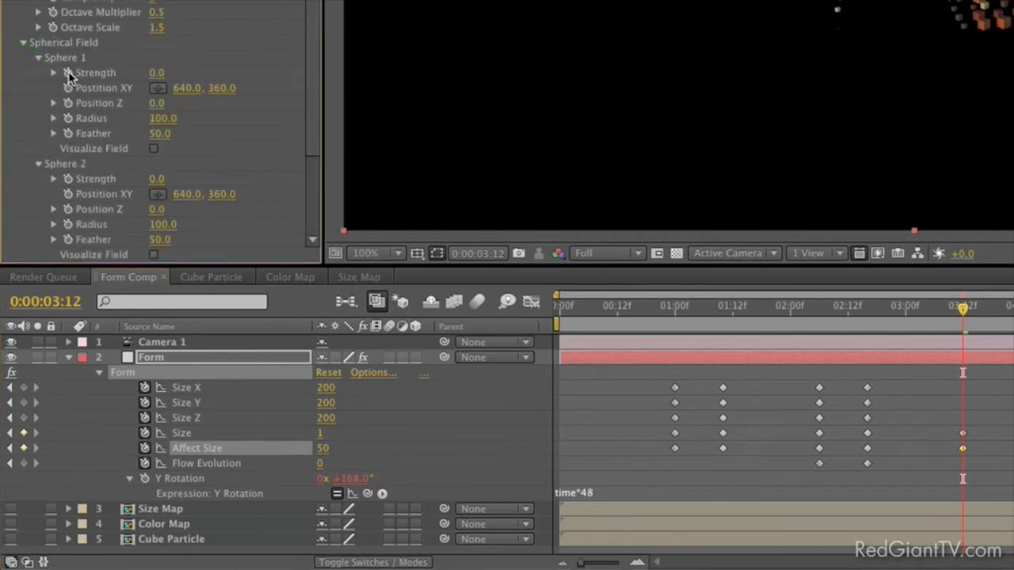
{"action": "left_click", "coordinate": [68, 73]}
{"action": "left_click", "coordinate": [68, 118]}
{"action": "left_click_drag", "start_coordinate": [313, 123], "coordinate": [321, 209]}
{"action": "left_click", "coordinate": [239, 357]}
{"action": "key", "text": "u"}
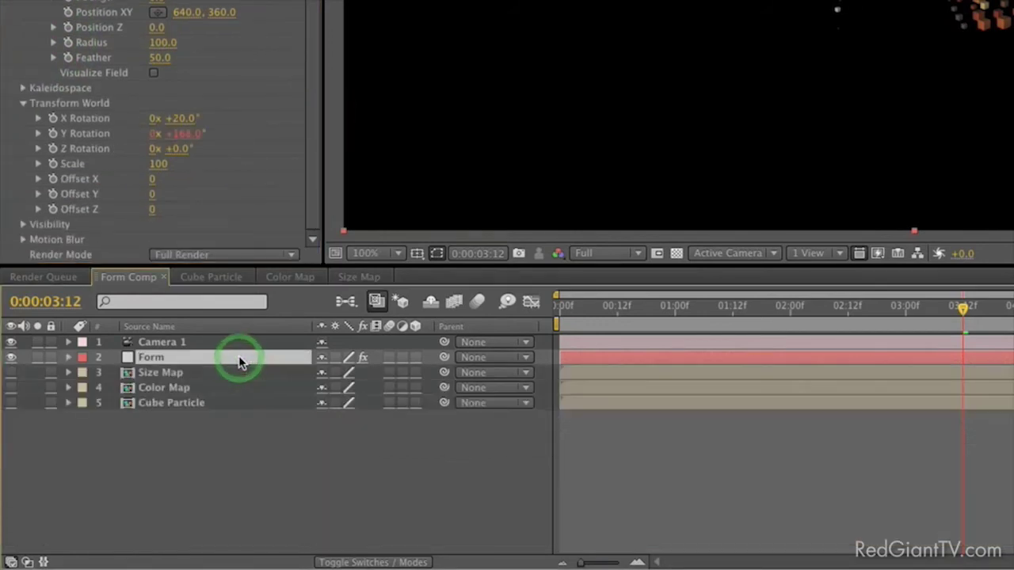
{"action": "key", "text": "u"}
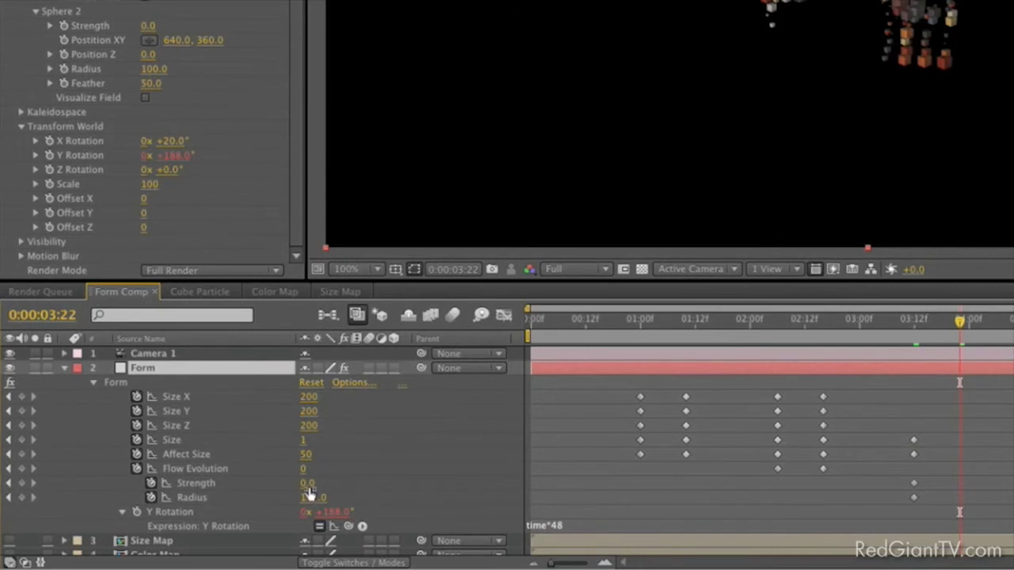
- At 0:00:03:22, set Sphere 1's Strength to 100 and its Radius to 250
{"action": "left_click", "coordinate": [309, 484]}
{"action": "type", "text": "000"}
{"action": "key", "text": "Return"}
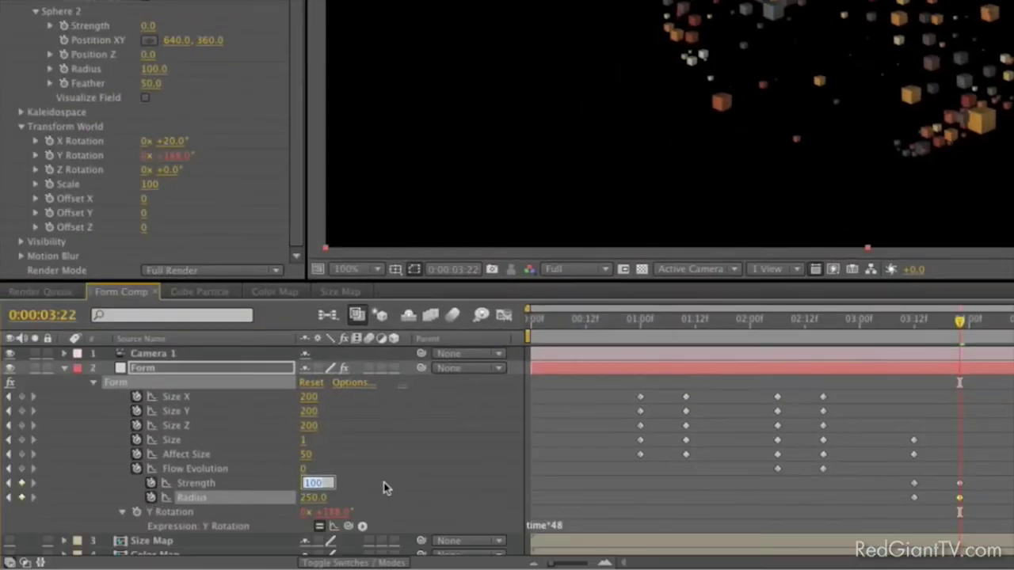
- At 0:00:03:22, set the Fractal Field's Affect Size to 0 and the particle Size to 10
{"action": "key", "text": "shift+Tab"}
{"action": "key", "text": "shift+Tab"}
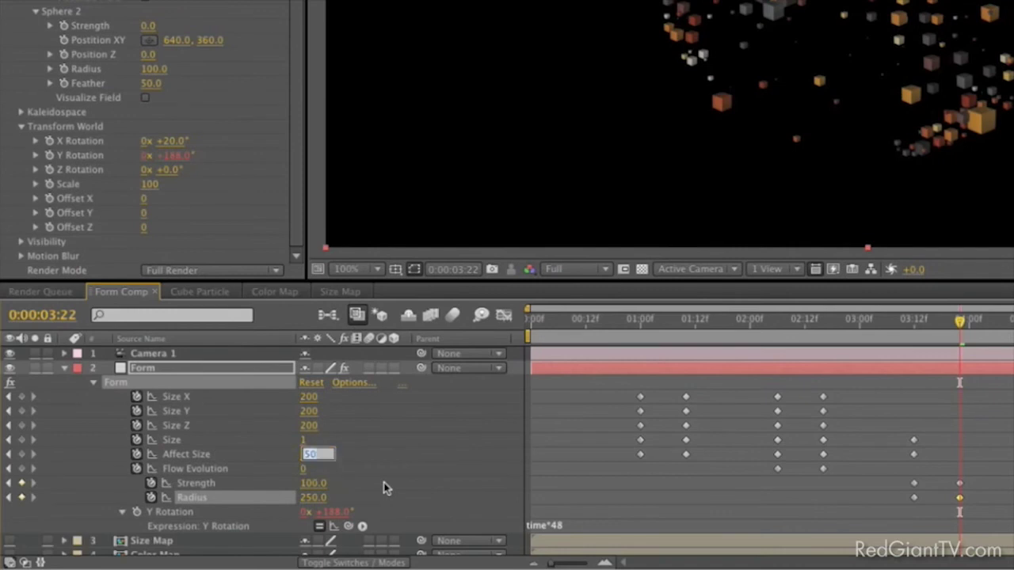
{"action": "key", "text": "shift+Tab"}
{"action": "type", "text": "10"}
{"action": "key", "text": "Return"}
- At 0:00:04:18, add hold-value keyframes for Size X, Size Y, Size Z, Size, Strength and Radius without changing their values
{"action": "key", "text": "shift+Page_Down"}
{"action": "key", "text": "shift+Page_Down"}
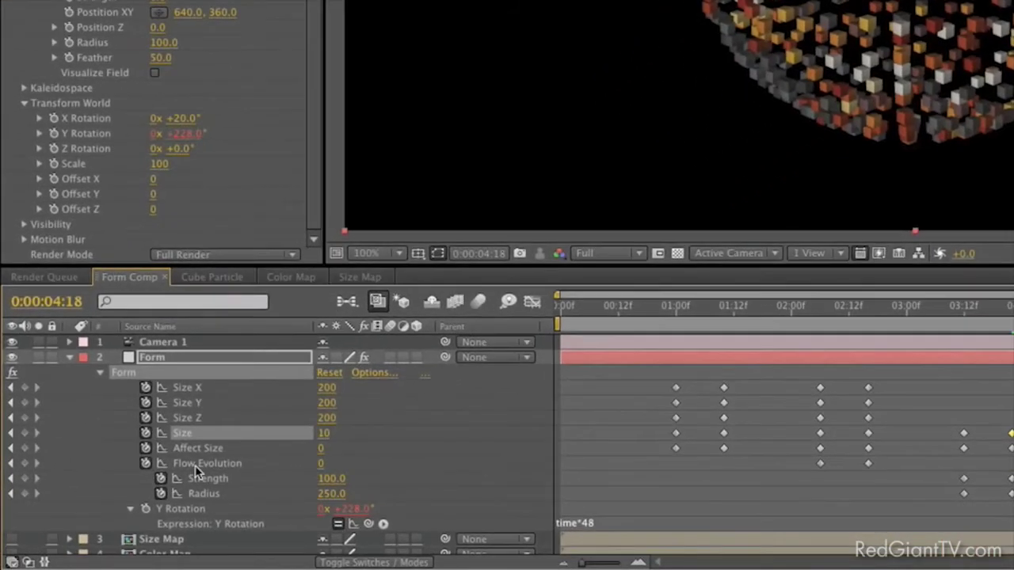
{"action": "left_click", "coordinate": [20, 414]}
{"action": "left_click", "coordinate": [24, 387]}
{"action": "left_click", "coordinate": [25, 402]}
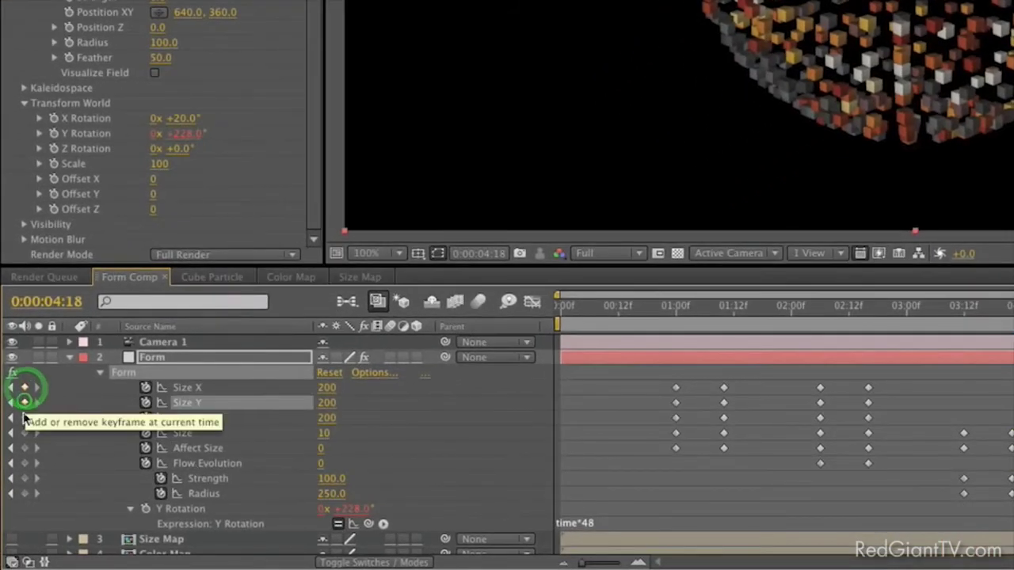
{"action": "left_click", "coordinate": [26, 418]}
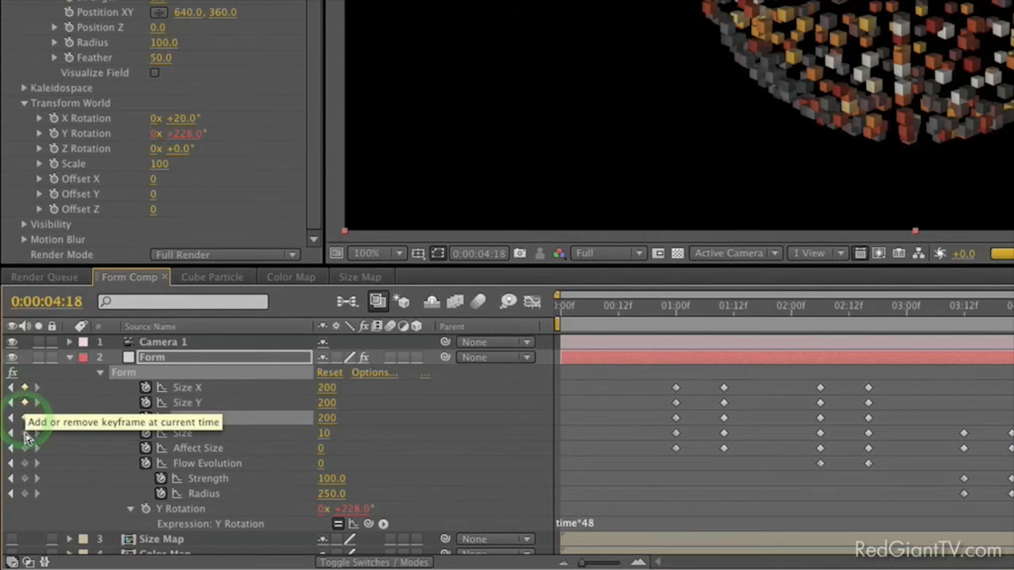
{"action": "left_click", "coordinate": [26, 434]}
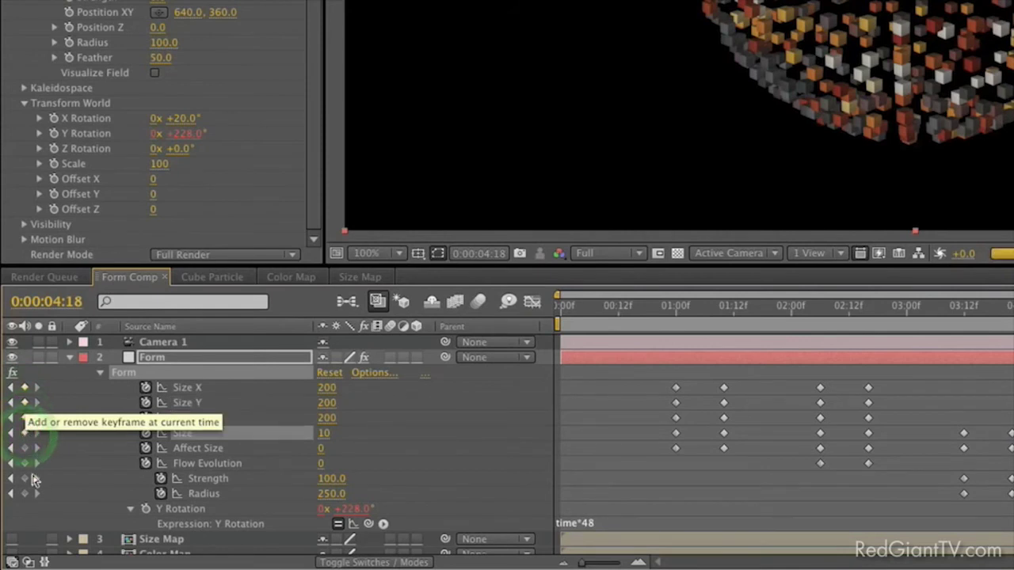
{"action": "left_click", "coordinate": [24, 478]}
{"action": "left_click", "coordinate": [26, 494]}
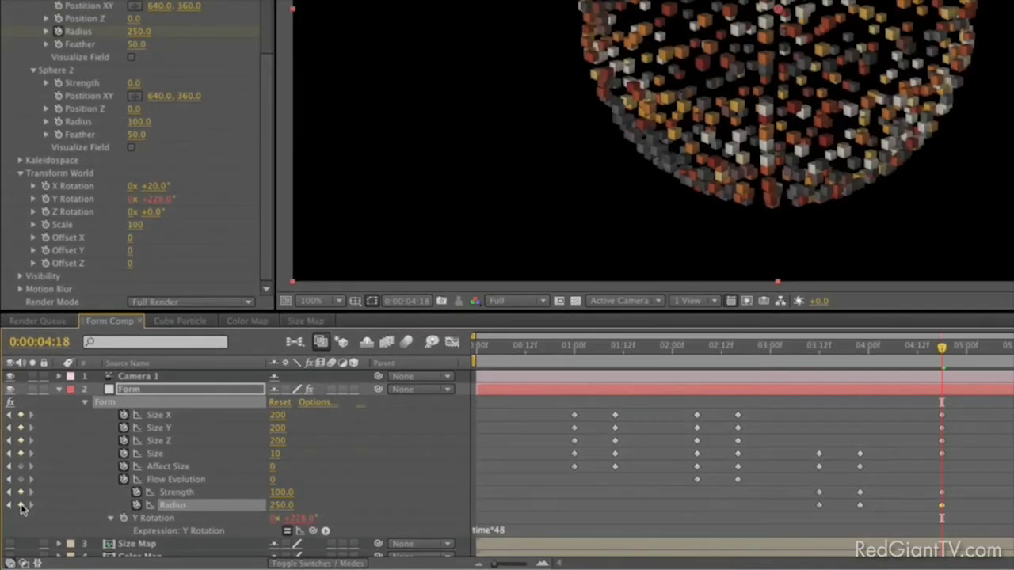
- At 0:00:05:04, set the form's Size X, Size Y and Size Z to 50 each
{"action": "key", "text": "shift+Page_Down"}
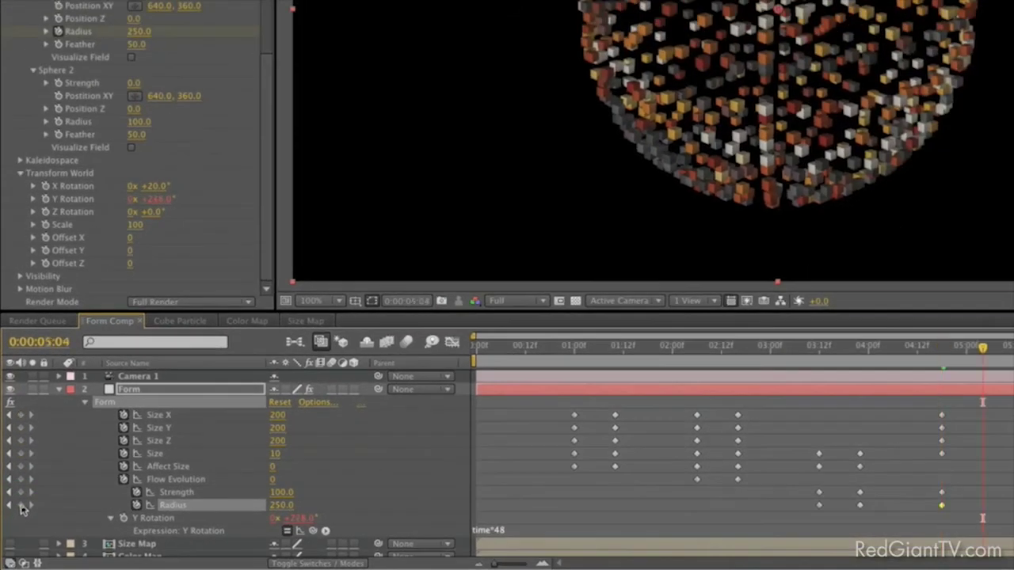
{"action": "left_click", "coordinate": [280, 415]}
{"action": "type", "text": "50"}
{"action": "key", "text": "Tab"}
{"action": "type", "text": "50"}
{"action": "key", "text": "Tab"}
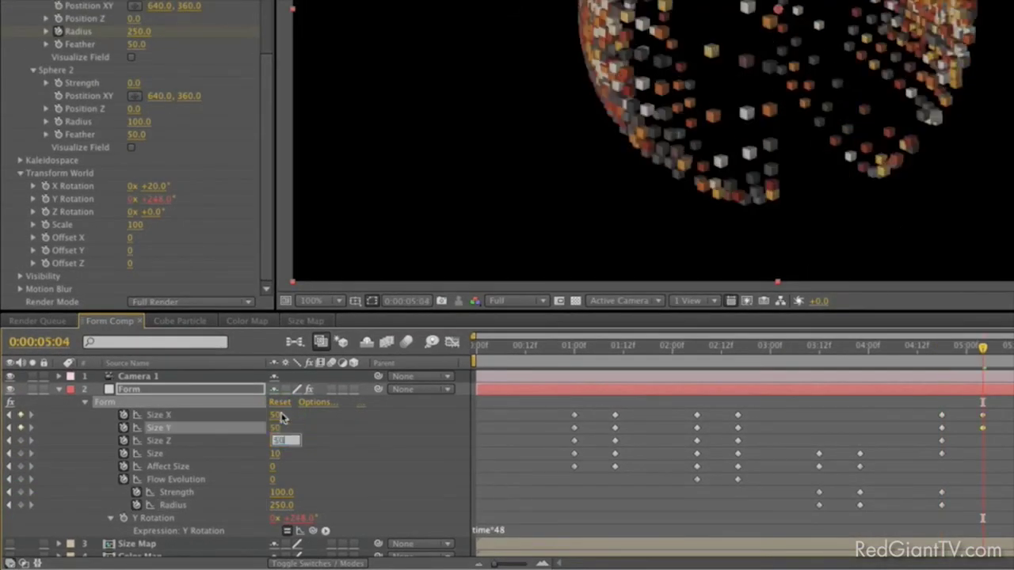
{"action": "type", "text": "50"}
{"action": "key", "text": "Tab"}
- At 0:00:05:04, set Sphere 1's Radius to 60, its Strength to 0 and the particle Size to 0
{"action": "key", "text": "Tab"}
{"action": "key", "text": "Tab"}
{"action": "key", "text": "Tab"}
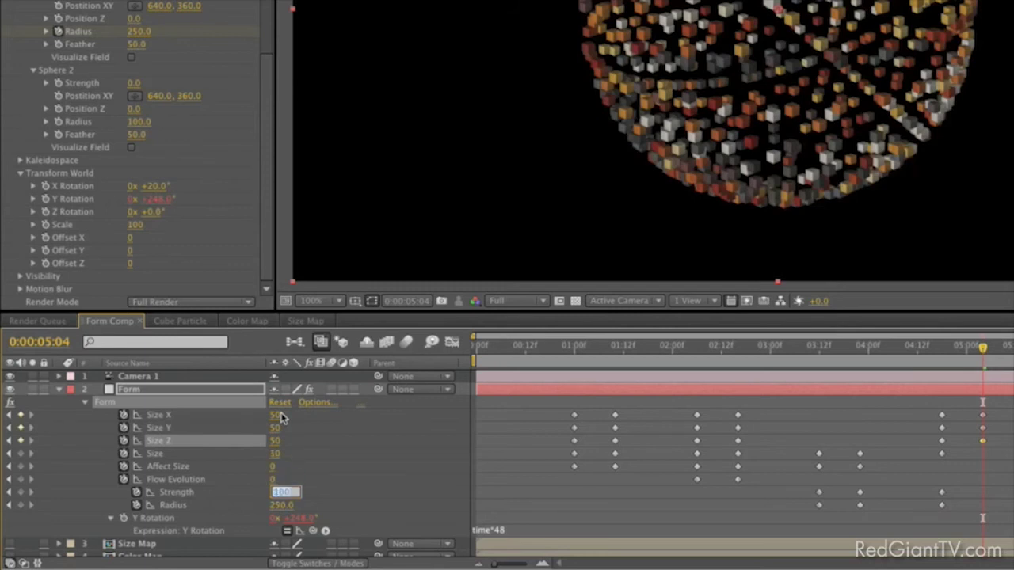
{"action": "key", "text": "Tab"}
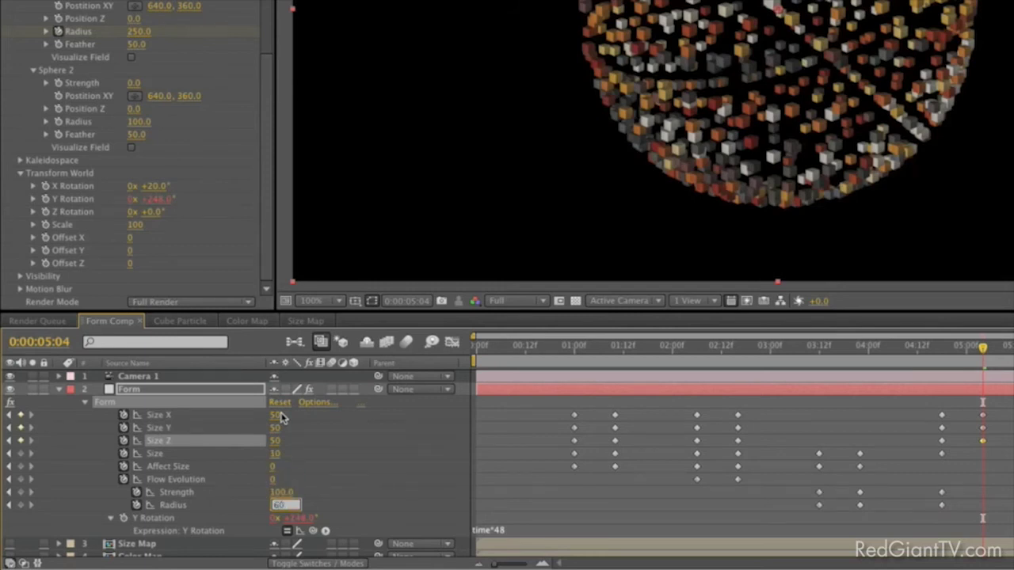
{"action": "key", "text": "shift+Tab"}
{"action": "type", "text": "0"}
{"action": "key", "text": "shift+Tab"}
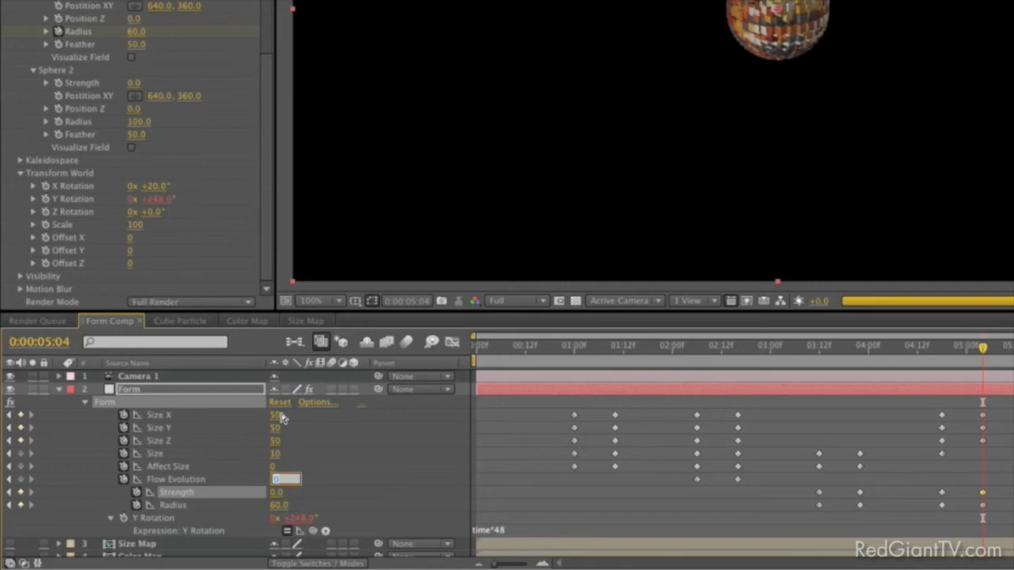
{"action": "key", "text": "shift+Tab"}
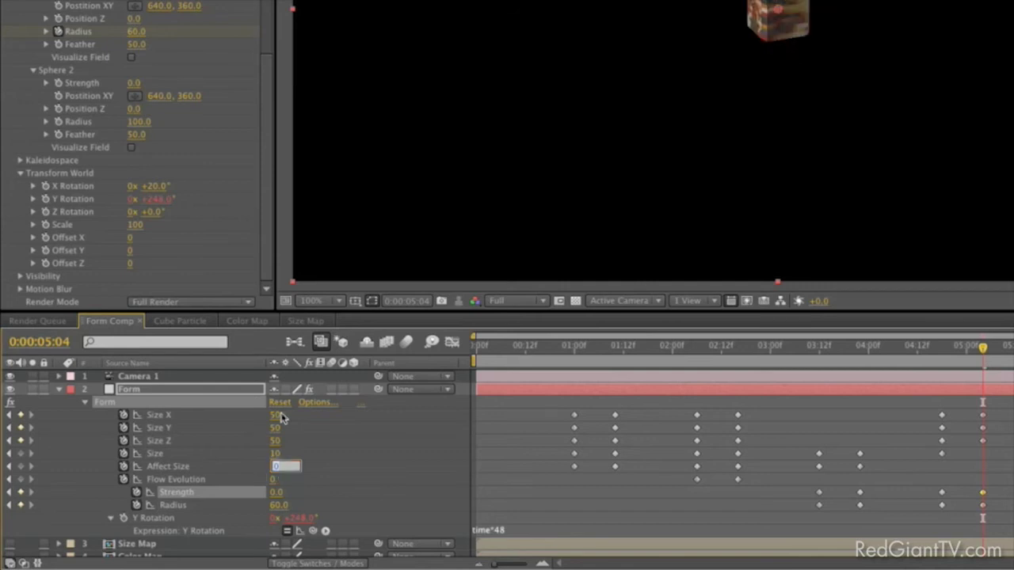
{"action": "key", "text": "shift+Tab"}
{"action": "type", "text": "0"}
{"action": "key", "text": "Return"}
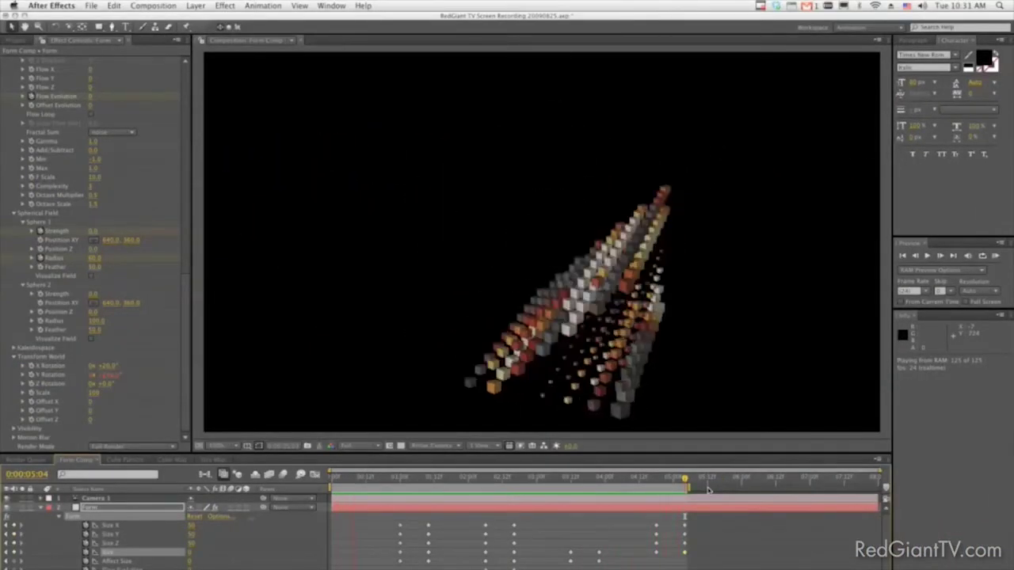
{"action": "key", "text": "space"}
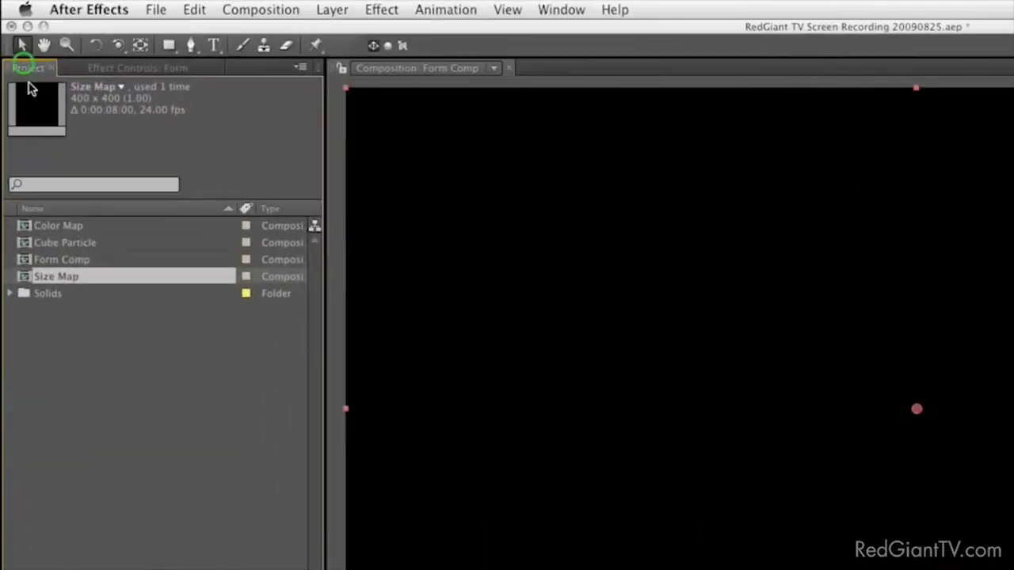
- Duplicate the Cube Particle composition and rename the copy Logo Cube
{"action": "left_click", "coordinate": [53, 217]}
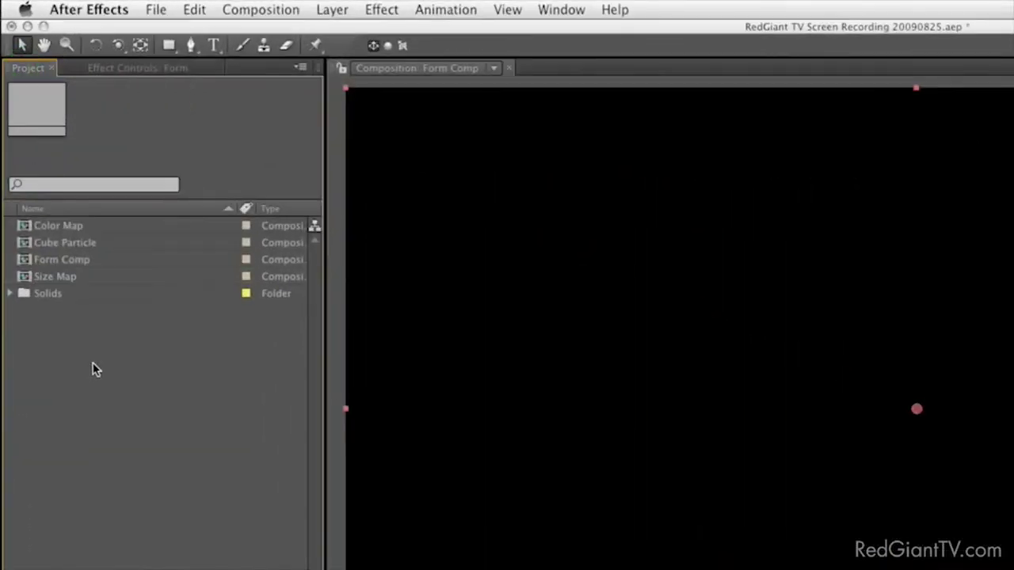
{"action": "left_click", "coordinate": [81, 241]}
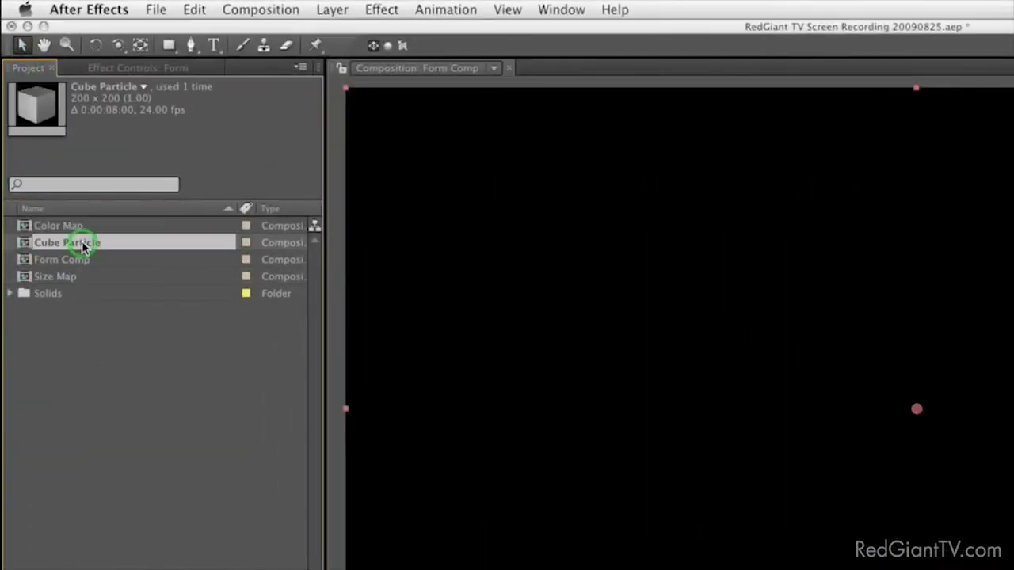
{"action": "key", "text": "super+d"}
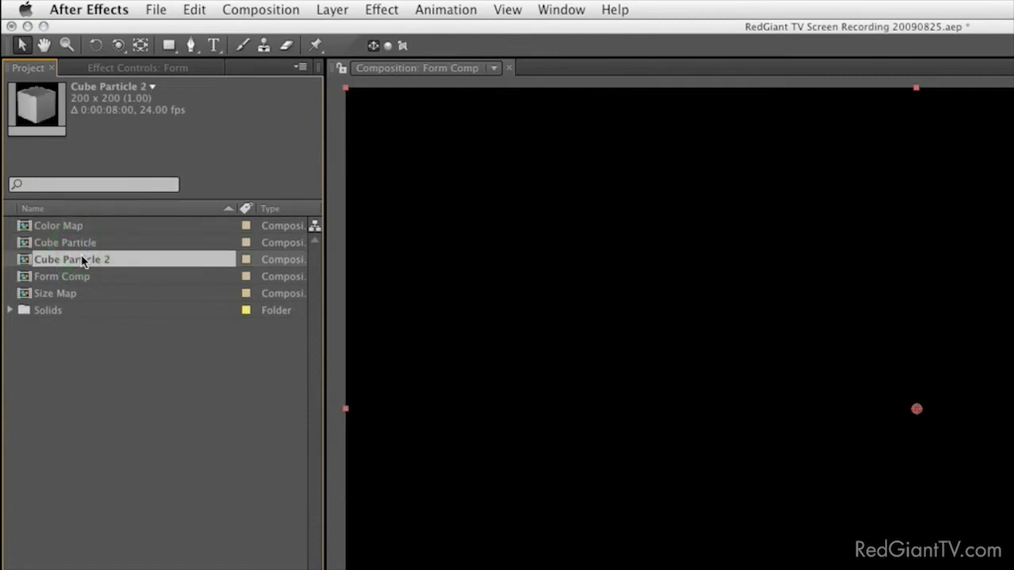
{"action": "key", "text": "Return"}
{"action": "type", "text": "Logo Cube"}
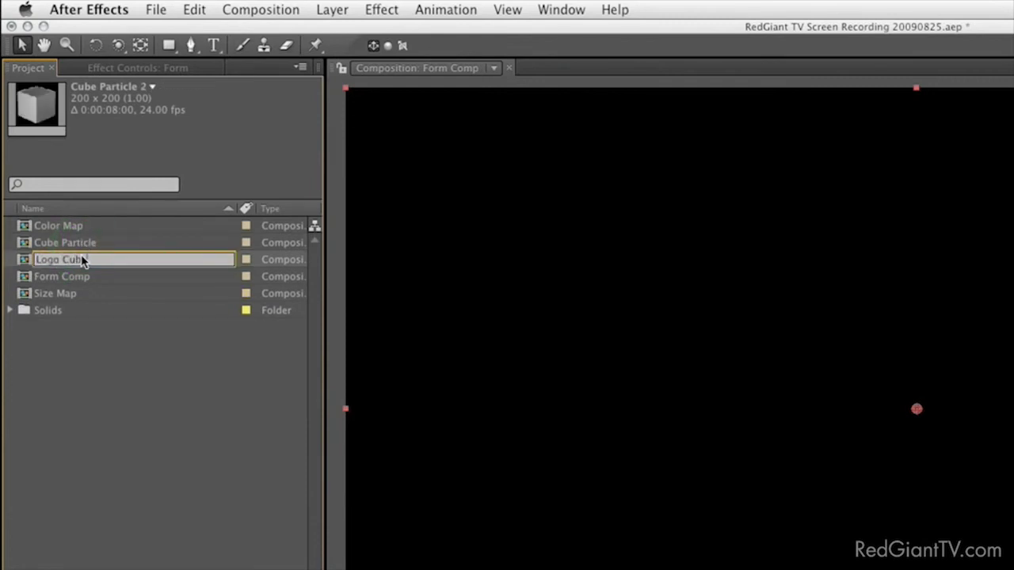
{"action": "key", "text": "Return"}
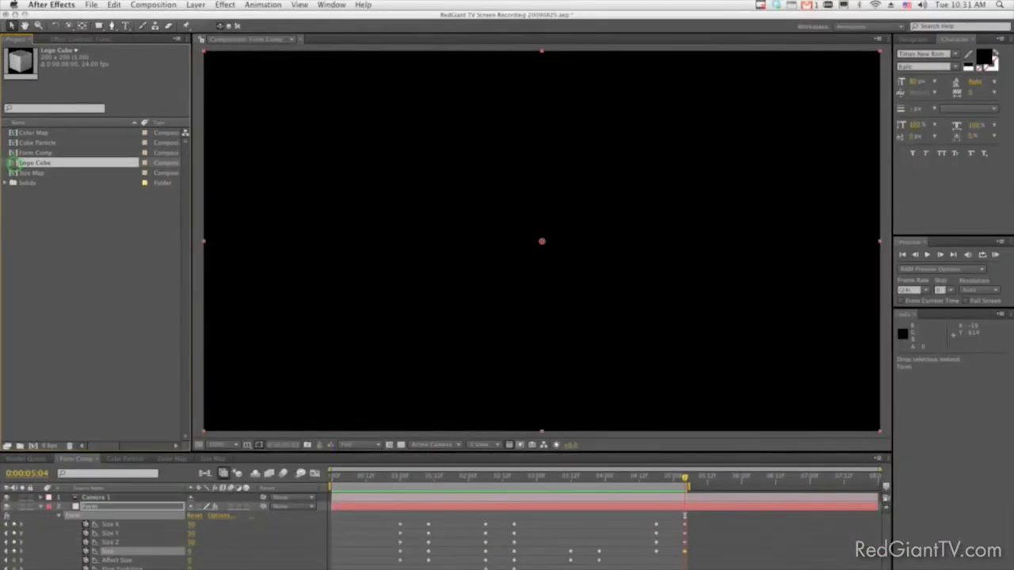
- Add Logo Cube to Form Comp directly below the Form layer, make it 3D and collapse its transformations
{"action": "left_click_drag", "start_coordinate": [14, 164], "coordinate": [87, 567]}
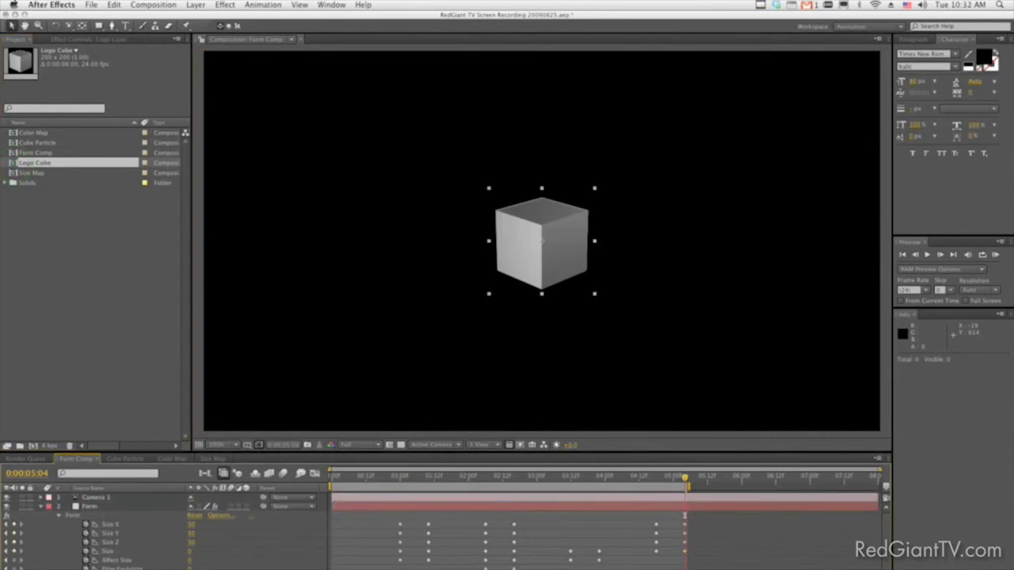
{"action": "scroll", "coordinate": [261, 562], "scroll_direction": "down", "scroll_amount": 2}
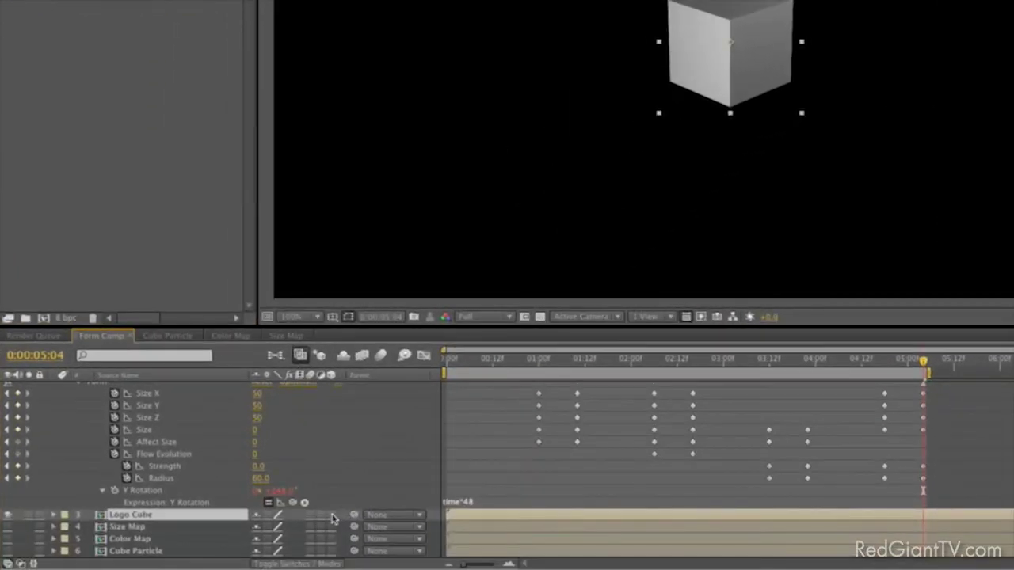
{"action": "left_click", "coordinate": [246, 569]}
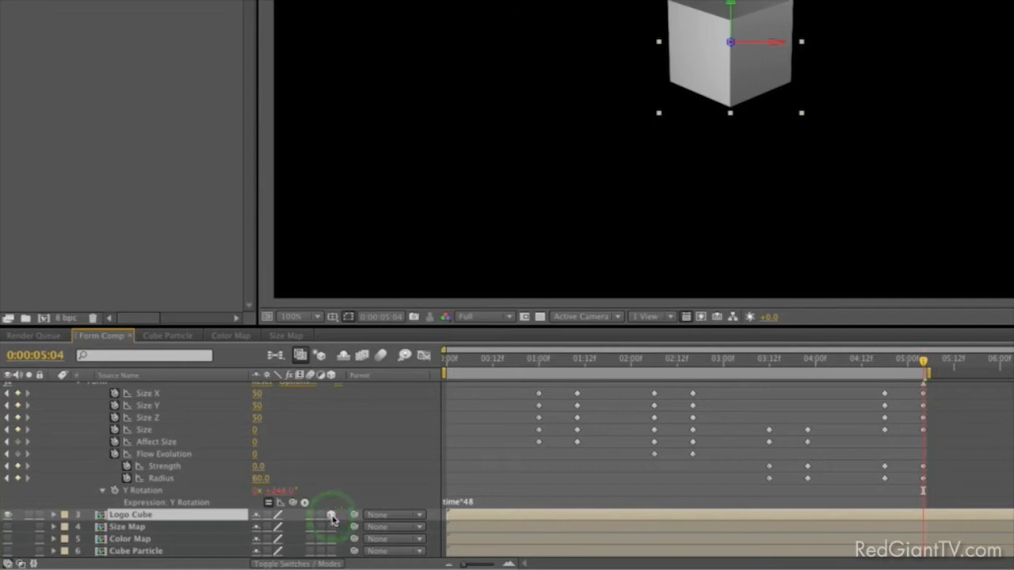
{"action": "left_click", "coordinate": [268, 516]}
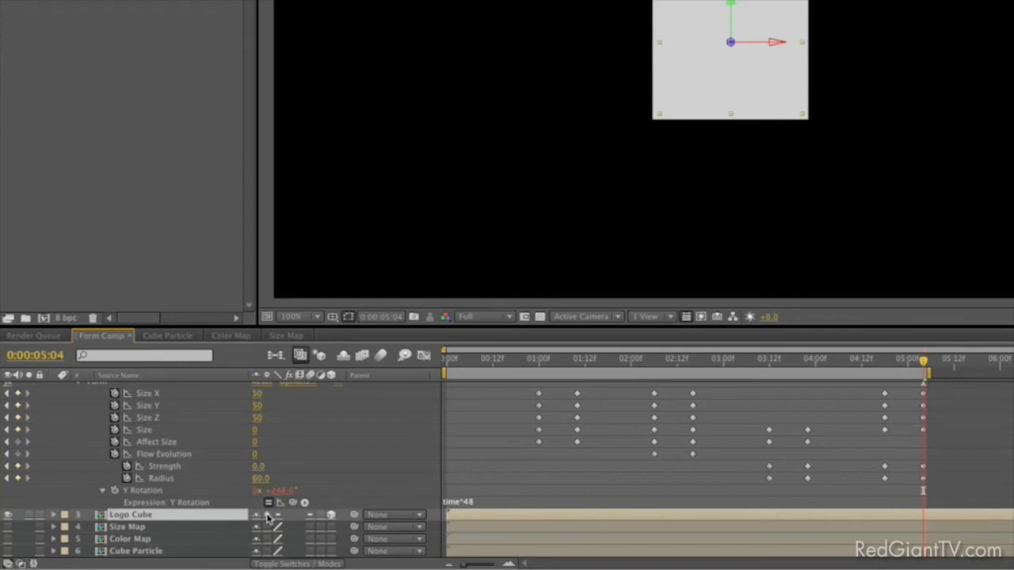
- Set the Logo Cube layer's X Rotation to 20° and its Y Rotation to 45°
{"action": "key", "text": "r"}
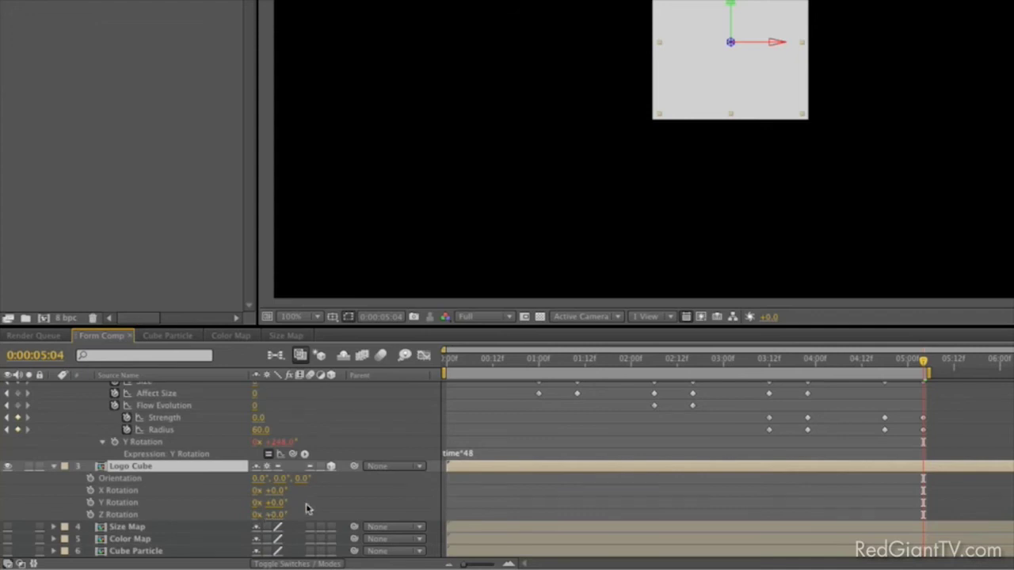
{"action": "left_click", "coordinate": [278, 491]}
{"action": "type", "text": "20"}
{"action": "key", "text": "Tab"}
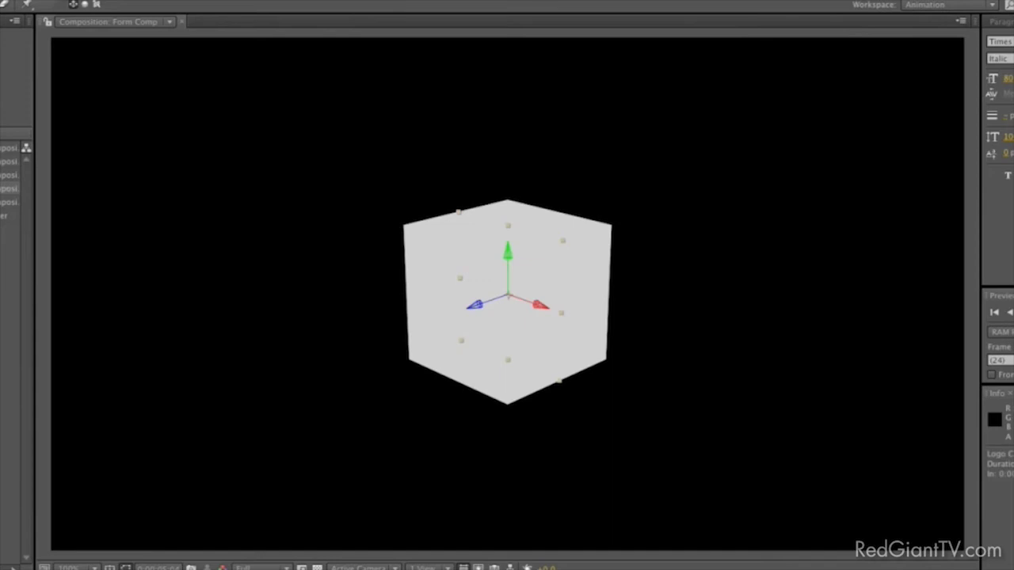
- Add two point lights with default settings, one left of the cube and the other far right and well above it
{"action": "key", "text": "super+alt+shift+l"}
{"action": "left_click", "coordinate": [366, 435]}
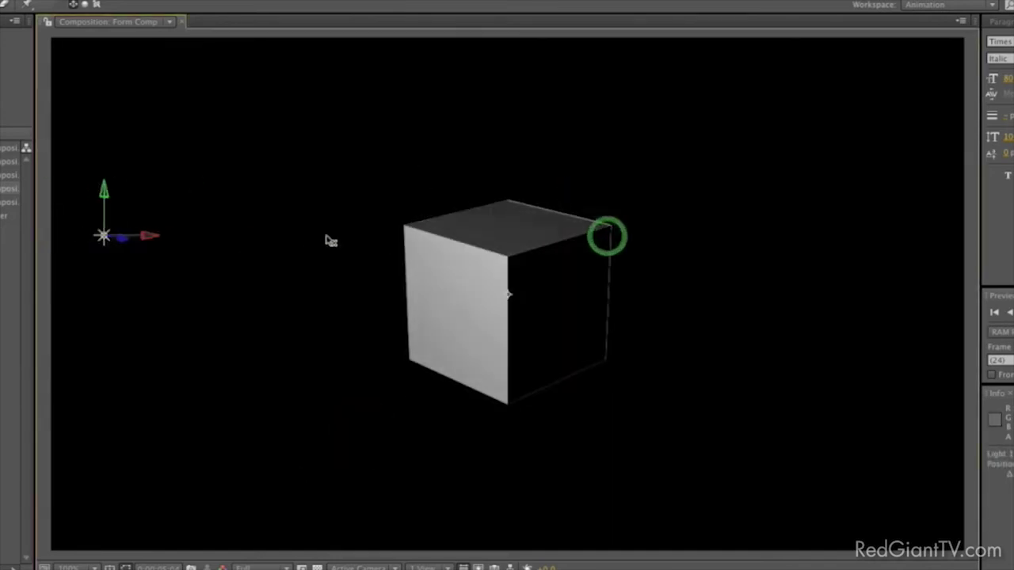
{"action": "key", "text": "super+alt+shift+l"}
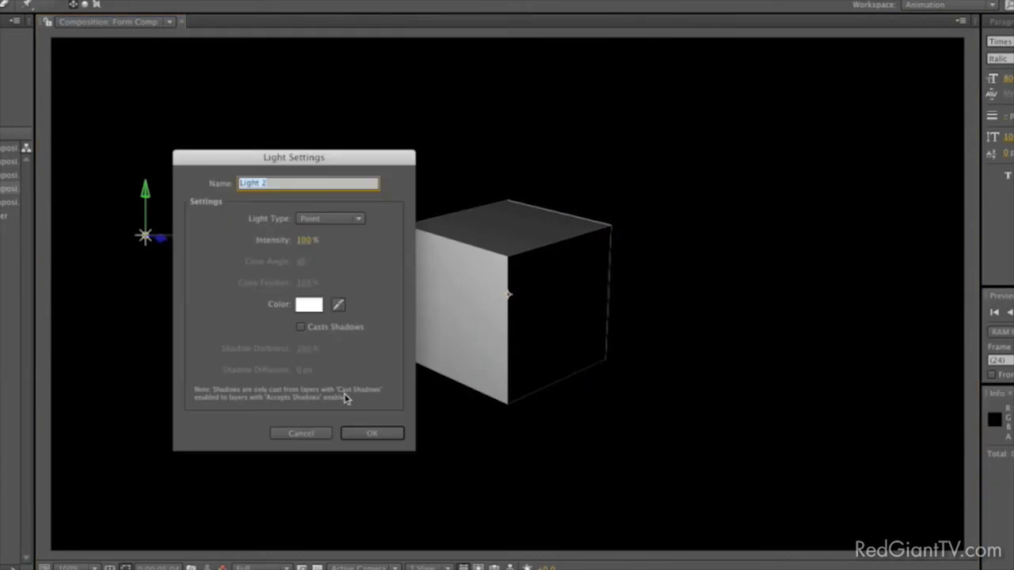
{"action": "left_click", "coordinate": [371, 434]}
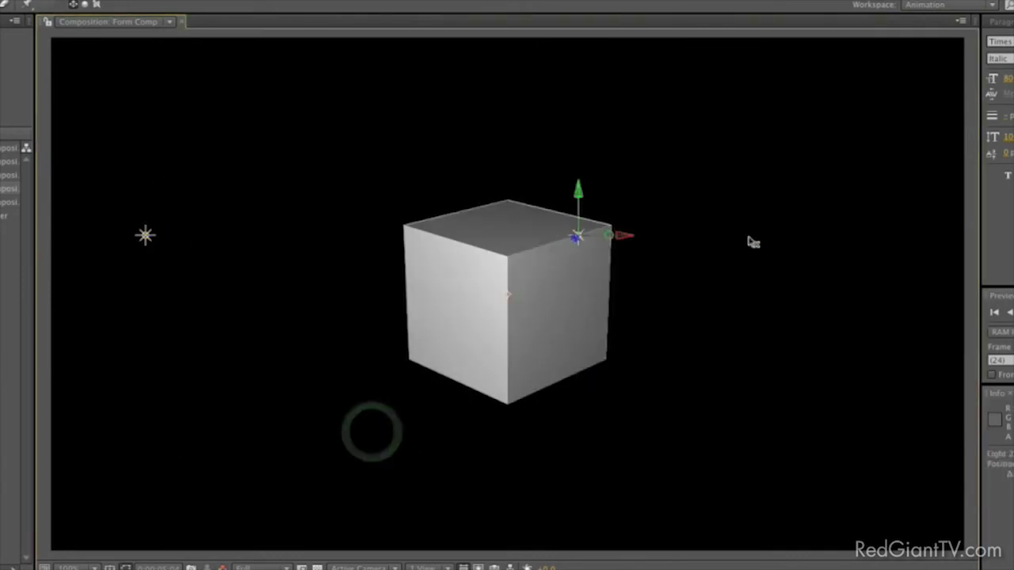
{"action": "left_click_drag", "start_coordinate": [610, 234], "coordinate": [933, 232]}
{"action": "left_click_drag", "start_coordinate": [935, 193], "coordinate": [928, 69]}
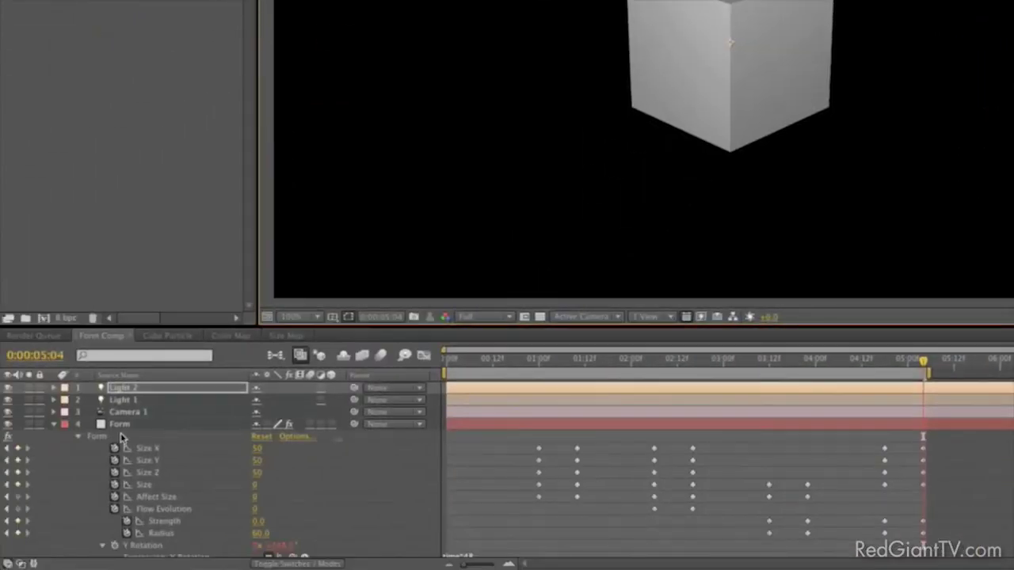
- Apply the Tritone color correction effect to the Logo Cube layer
{"action": "scroll", "coordinate": [198, 475], "scroll_direction": "down", "scroll_amount": 5}
{"action": "left_click", "coordinate": [130, 466]}
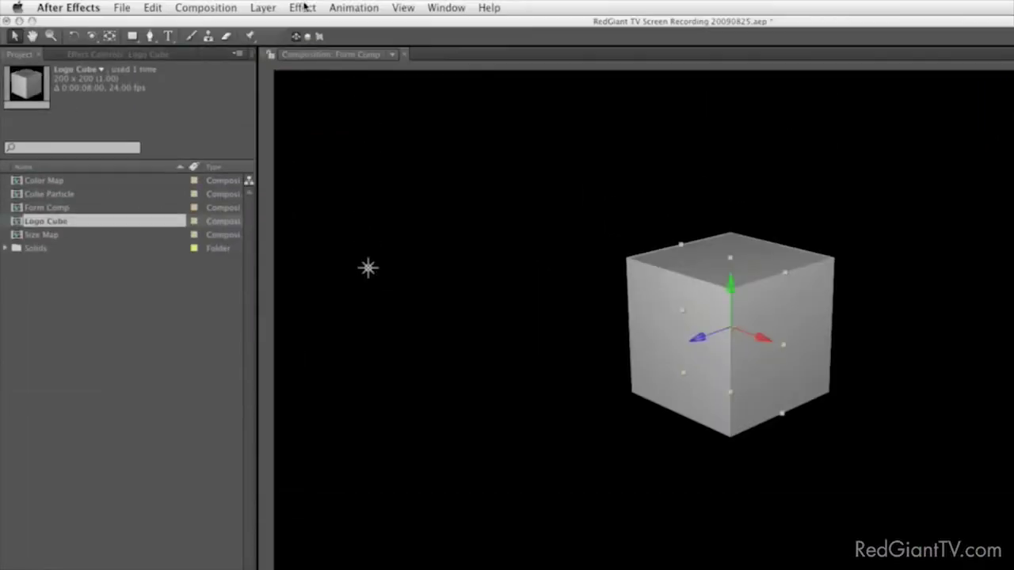
{"action": "left_click", "coordinate": [302, 7]}
{"action": "mouse_move", "coordinate": [309, 129]}
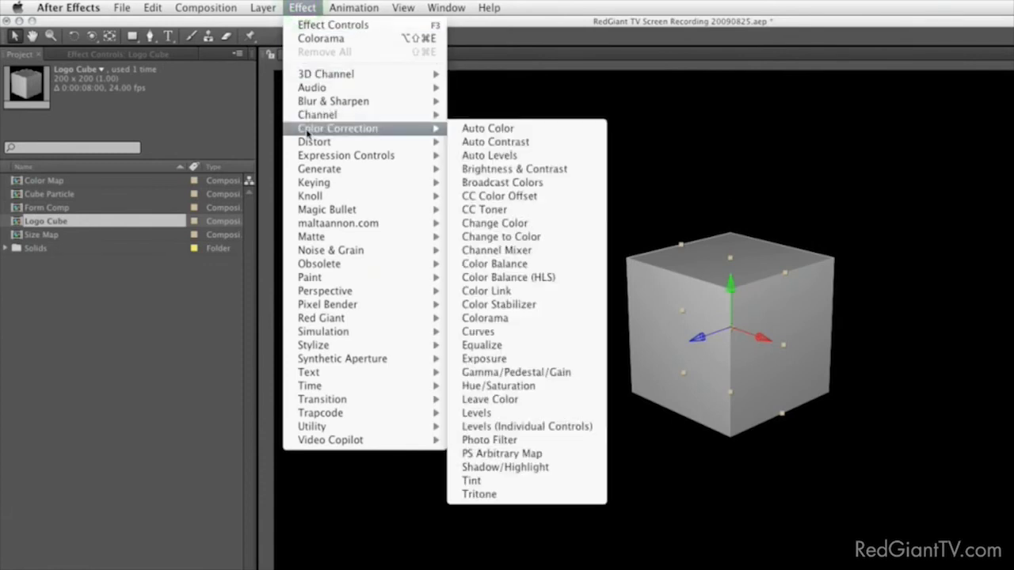
{"action": "left_click", "coordinate": [508, 502]}
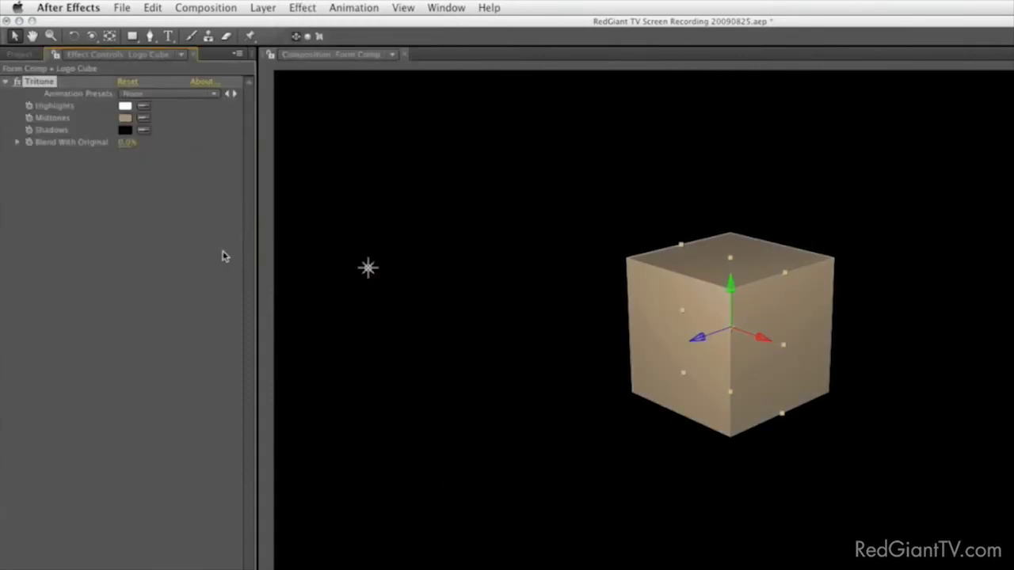
- Set the Tritone Midtones color to a dark red with R 55, G 0, B 0
{"action": "left_click", "coordinate": [126, 117]}
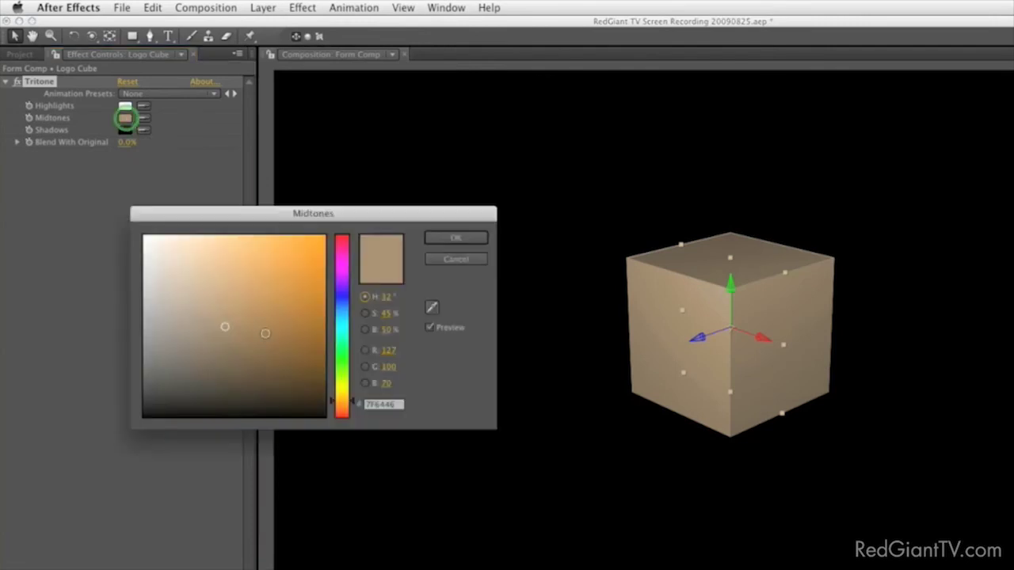
{"action": "left_click_drag", "start_coordinate": [343, 372], "coordinate": [340, 473]}
{"action": "mouse_move", "coordinate": [312, 364]}
{"action": "left_mouse_down"}
{"action": "mouse_move", "coordinate": [324, 389]}
{"action": "mouse_move", "coordinate": [326, 377]}
{"action": "left_mouse_up"}
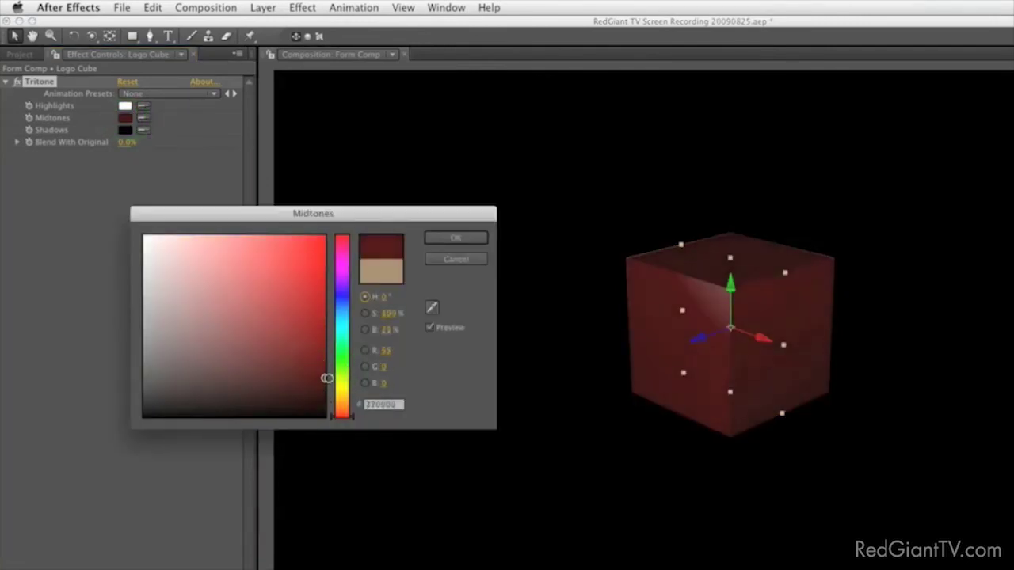
{"action": "left_click", "coordinate": [459, 240]}
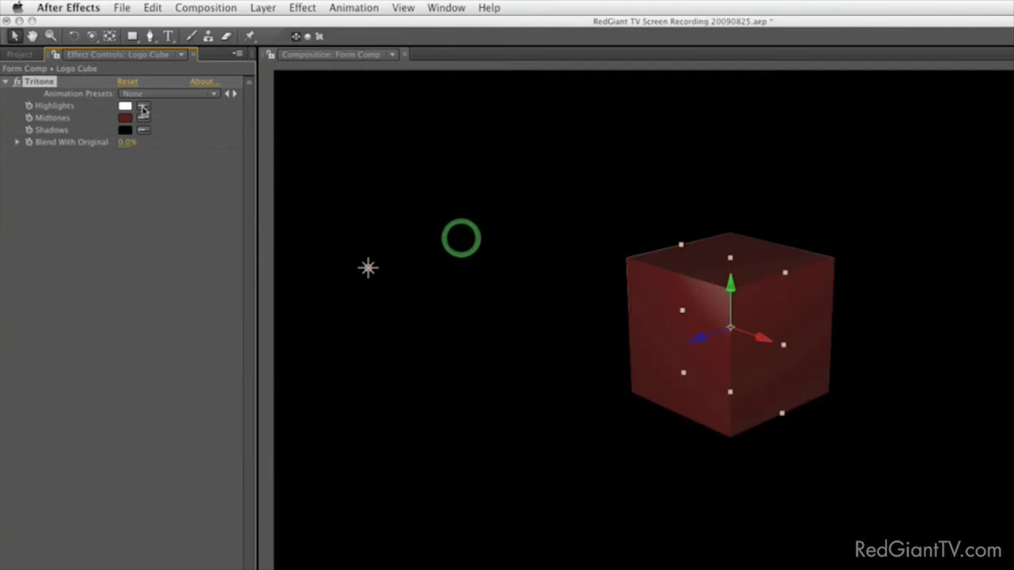
- Set the Tritone Highlights to bright red E00000 and the Shadows to very dark red 170000
{"action": "left_click", "coordinate": [125, 105]}
{"action": "left_click", "coordinate": [304, 309]}
{"action": "left_click_drag", "start_coordinate": [303, 309], "coordinate": [349, 274]}
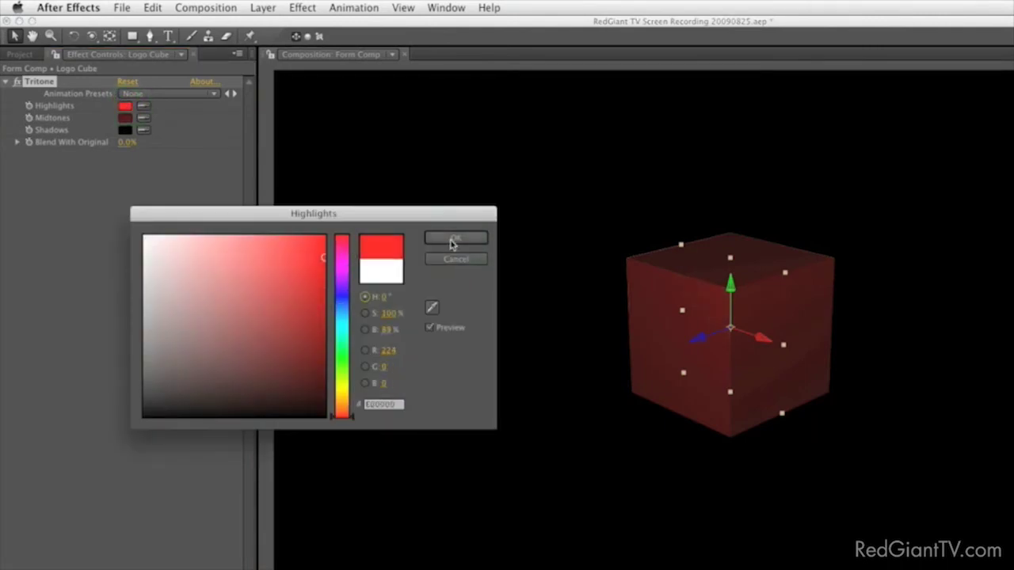
{"action": "left_click", "coordinate": [454, 240]}
{"action": "left_click", "coordinate": [125, 130]}
{"action": "left_click_drag", "start_coordinate": [321, 337], "coordinate": [323, 401]}
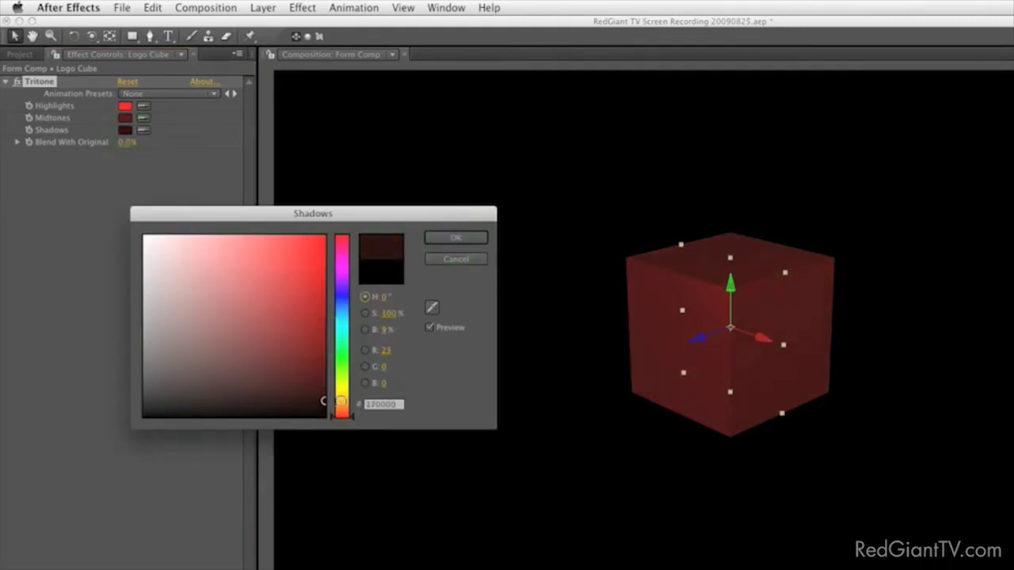
{"action": "left_click", "coordinate": [471, 240]}
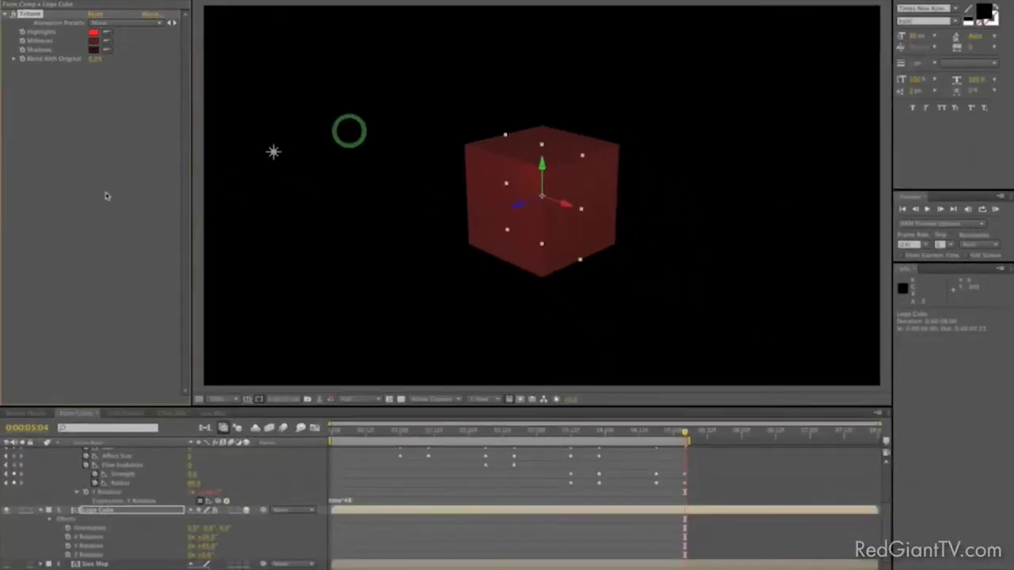
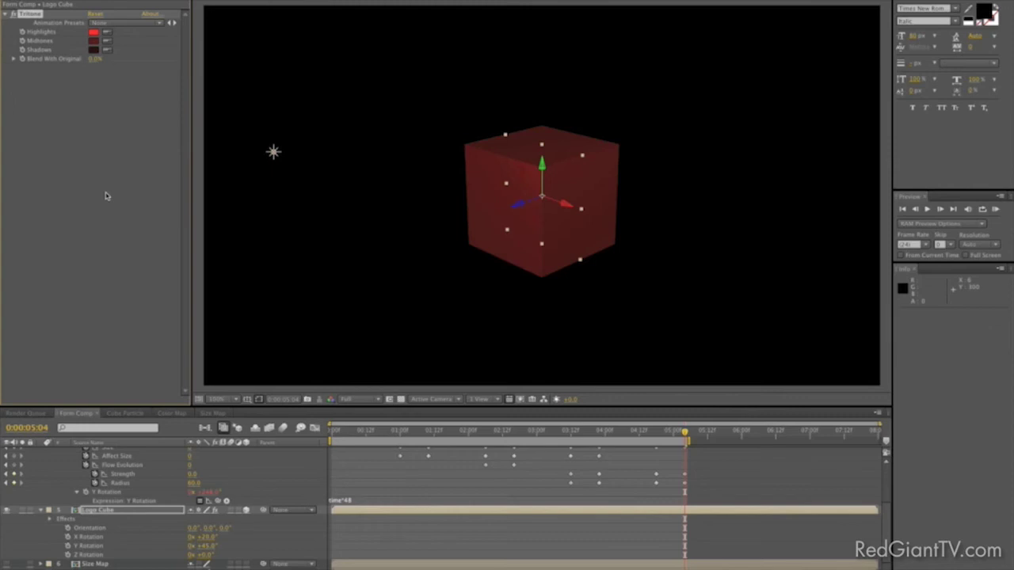
- At 0:00:05:04, set the Logo Cube's Scale to 50% and add a Scale keyframe
{"action": "left_click", "coordinate": [681, 512]}
{"action": "key", "text": "s"}
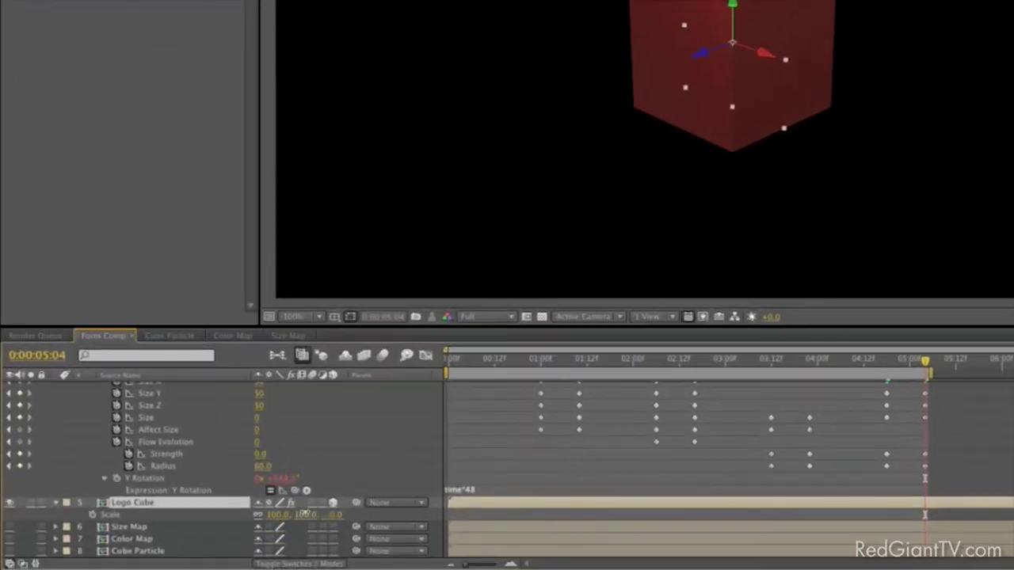
{"action": "left_click", "coordinate": [228, 545]}
{"action": "type", "text": "50"}
{"action": "key", "text": "Return"}
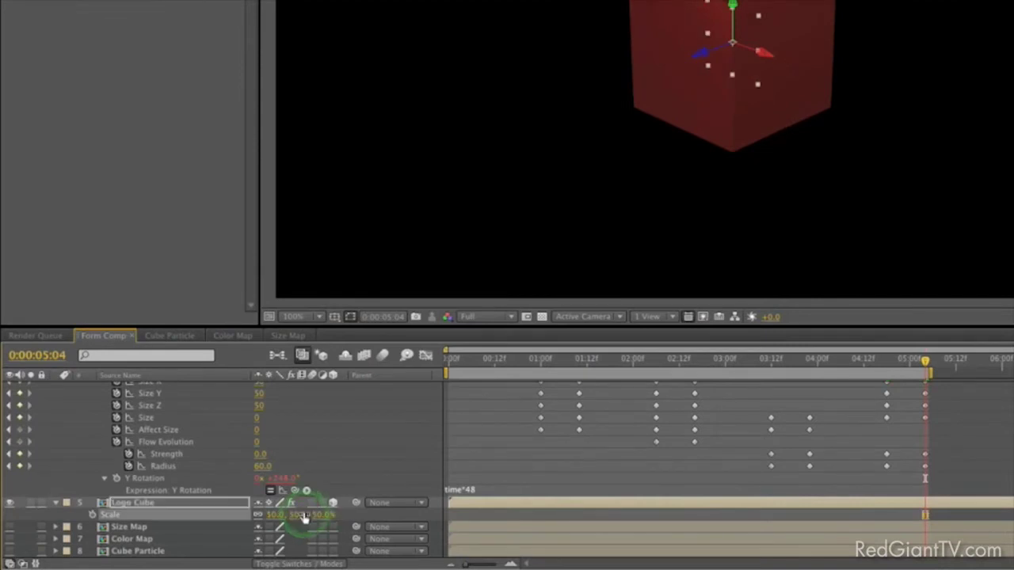
{"action": "left_click", "coordinate": [93, 515]}
- At 0:00:04:18, set the Logo Cube's Scale to 0% and preview the growth with the work area starting at 0:00:04:12
{"action": "key", "text": "j"}
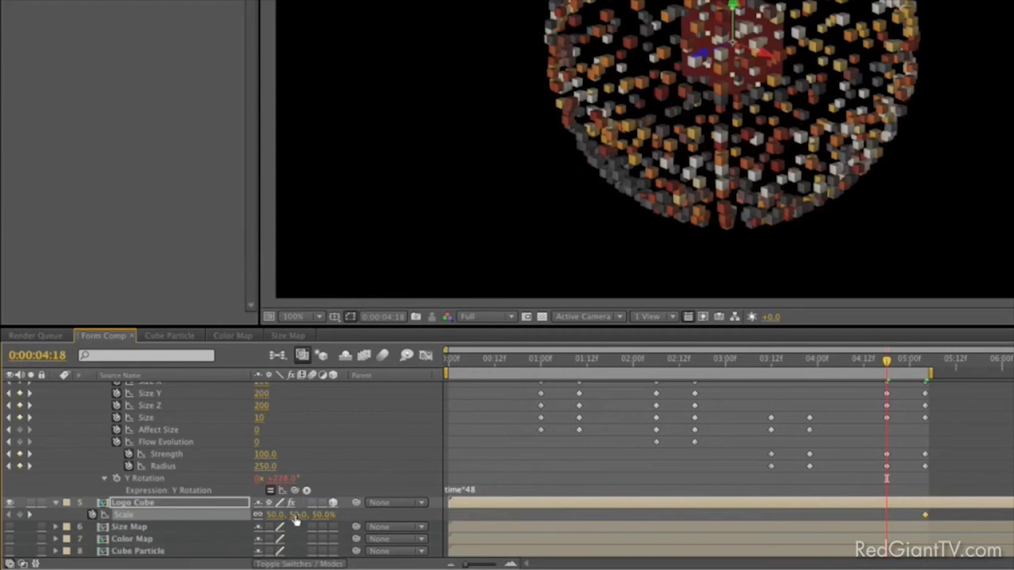
{"action": "left_click", "coordinate": [277, 515]}
{"action": "type", "text": "0"}
{"action": "key", "text": "Return"}
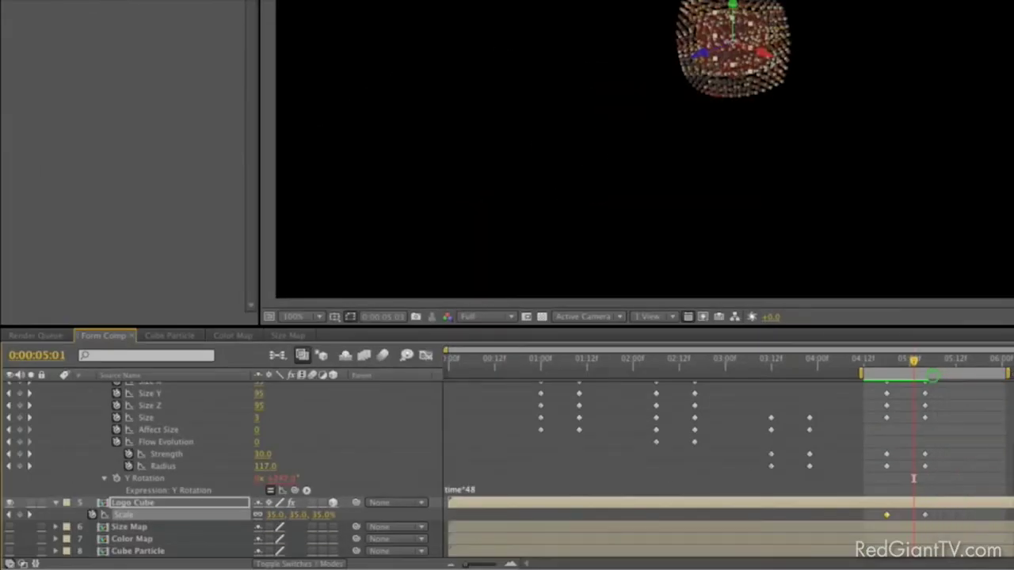
{"action": "left_click", "coordinate": [933, 379]}
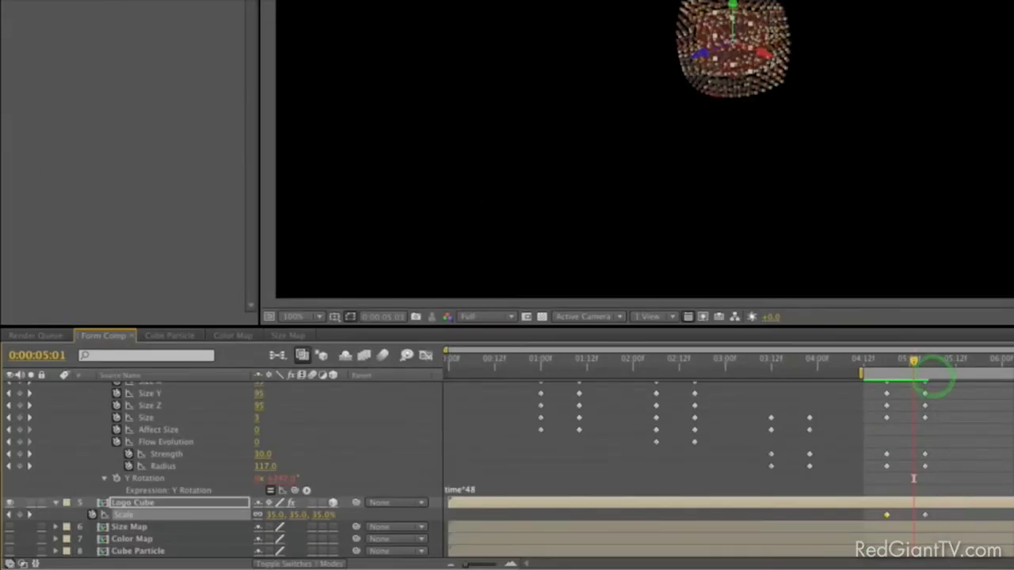
{"action": "left_click_drag", "start_coordinate": [933, 376], "coordinate": [935, 378]}
- At 0:00:05:04, add keyframes for the Logo Cube's Position, Orientation and X, Y and Z Rotation at their current values
{"action": "left_click", "coordinate": [849, 507]}
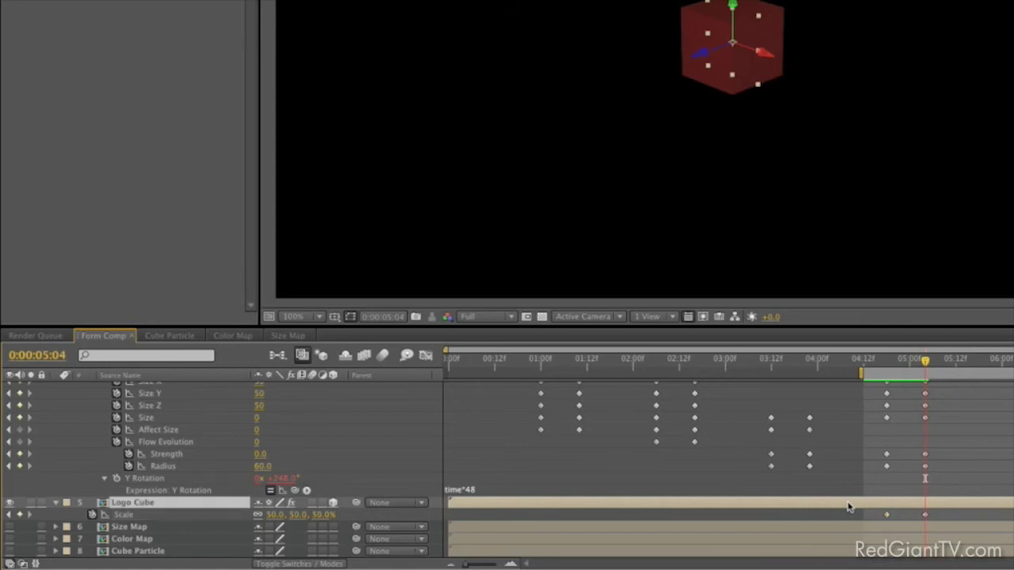
{"action": "key", "text": "p"}
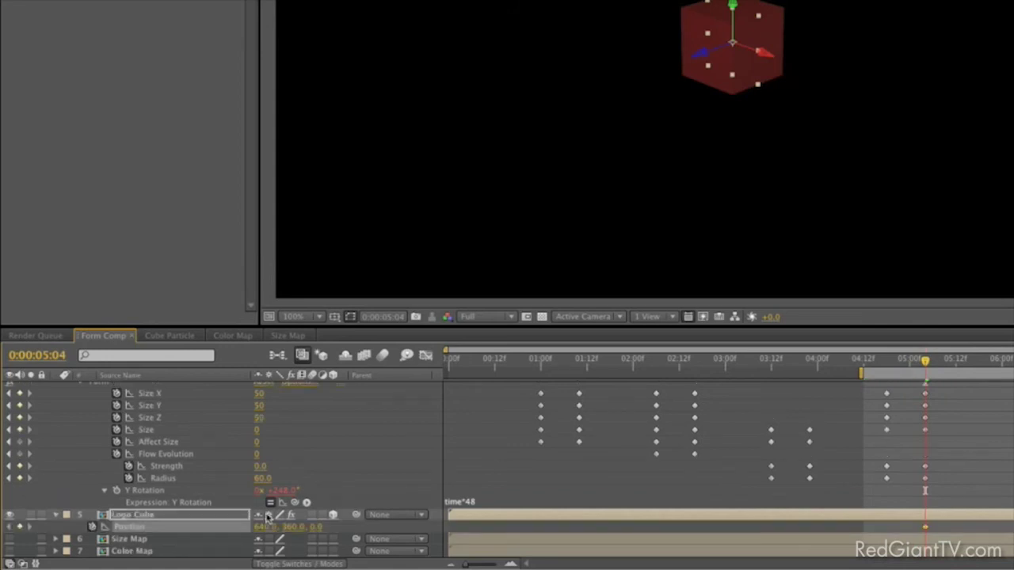
{"action": "key", "text": "shift+r"}
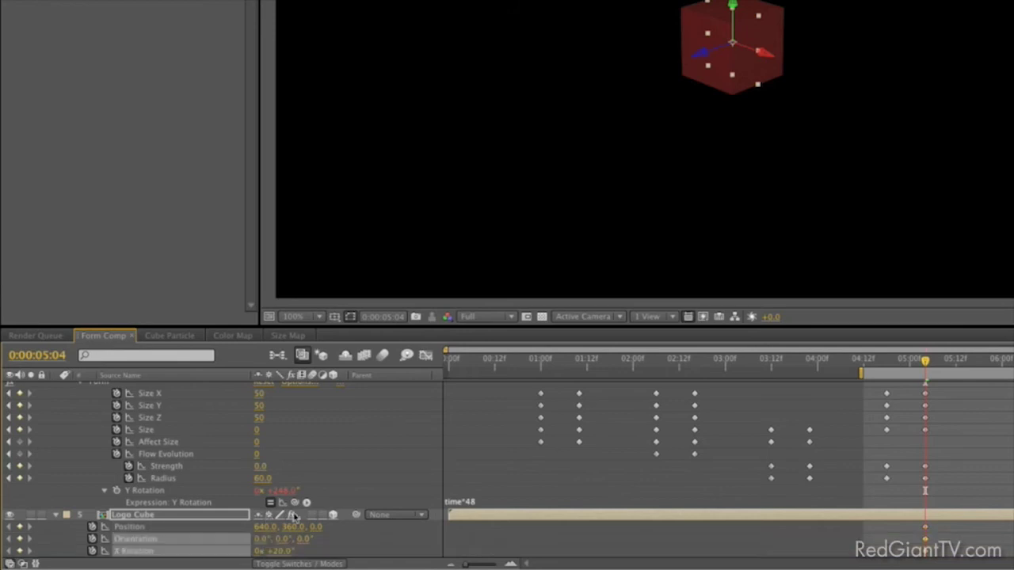
{"action": "scroll", "coordinate": [722, 539], "scroll_direction": "down", "scroll_amount": 2}
- At 0:00:05:14, set the Logo Cube's X Position to 500 and its Y Rotation to 130°
{"action": "key", "text": "shift+Page_Down"}
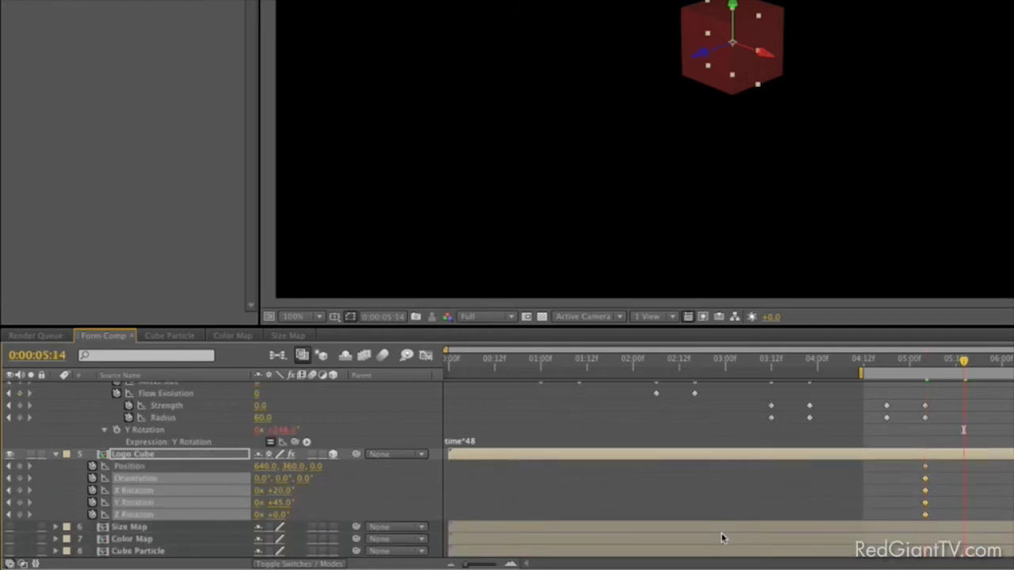
{"action": "left_click", "coordinate": [265, 466]}
{"action": "type", "text": "500"}
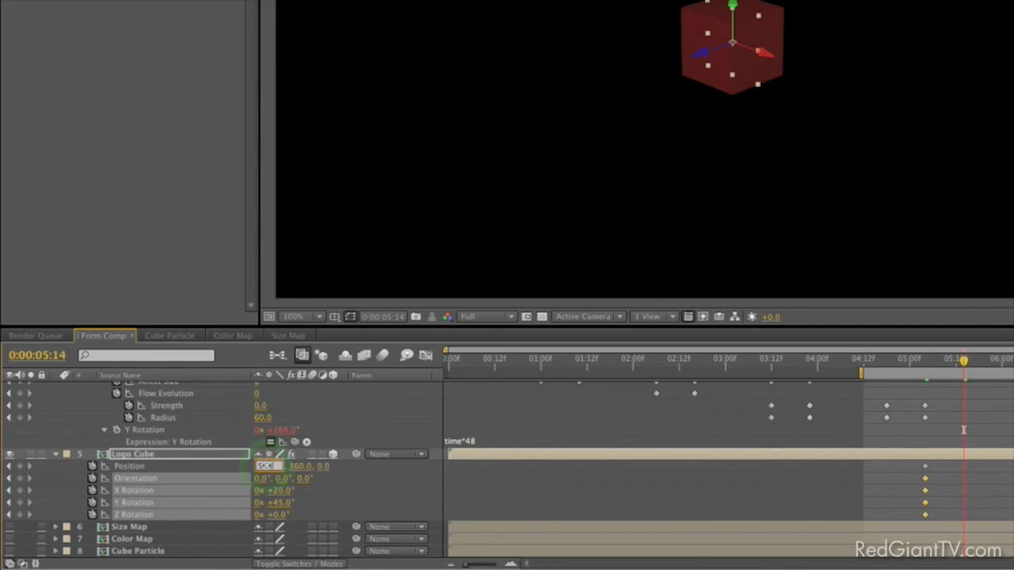
{"action": "key", "text": "Return"}
{"action": "left_click", "coordinate": [279, 502]}
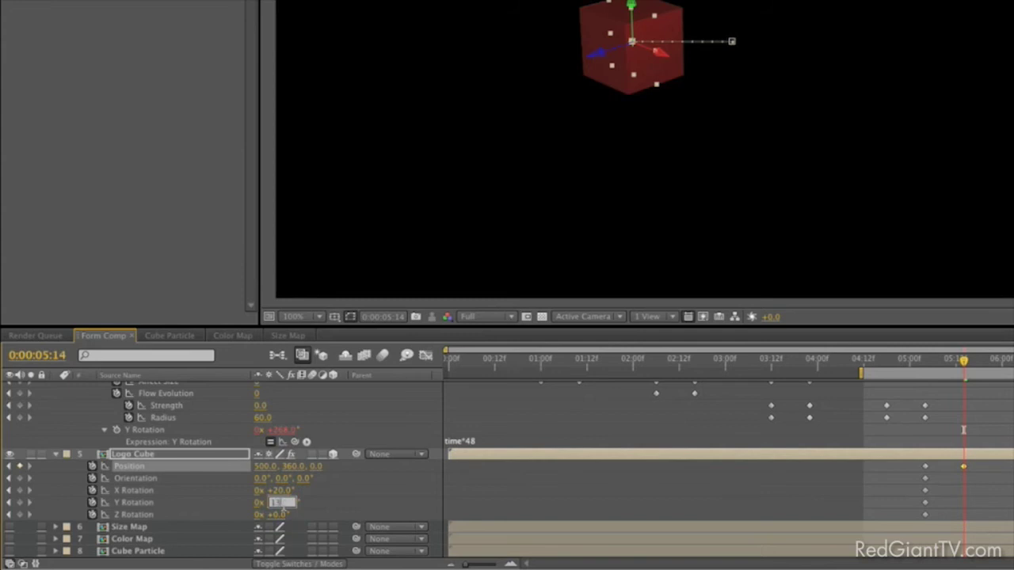
{"action": "key", "text": "Return"}
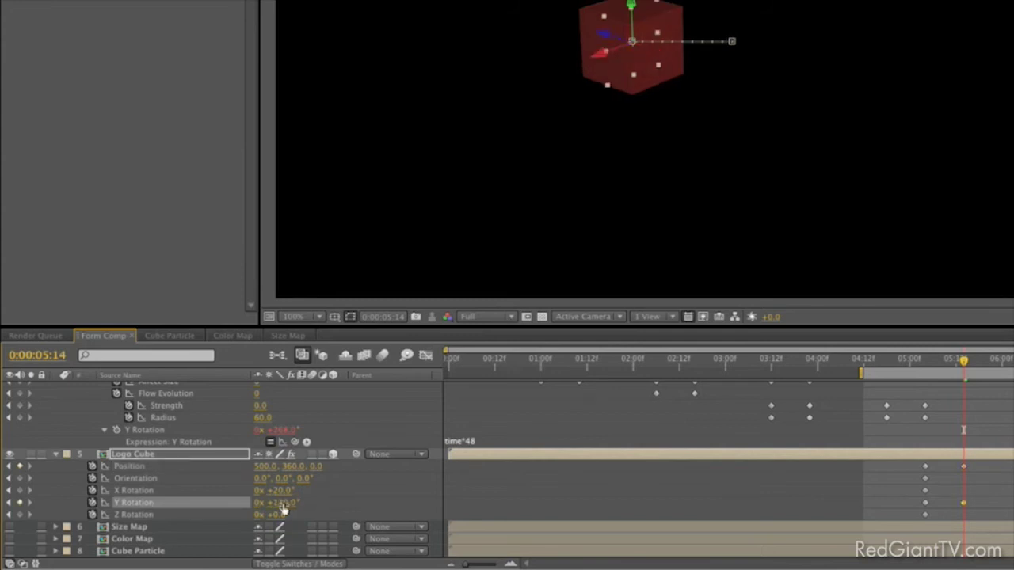
- Remove the Logo Cube's Orientation, X Rotation and Z Rotation keyframes at 0:00:05:04
{"action": "left_click_drag", "start_coordinate": [905, 478], "coordinate": [931, 492]}
{"action": "key", "text": "Delete"}
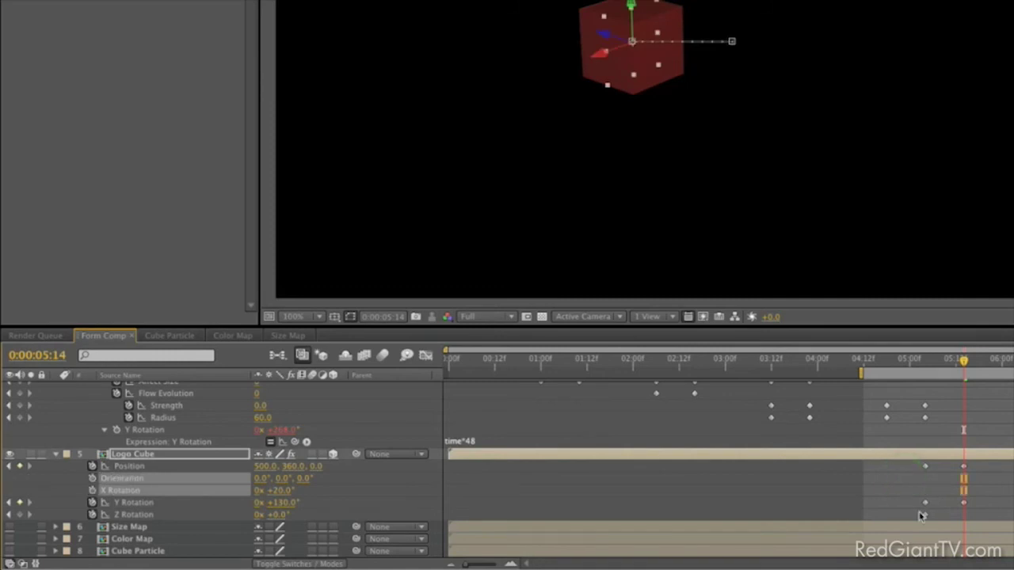
{"action": "left_click", "coordinate": [923, 515]}
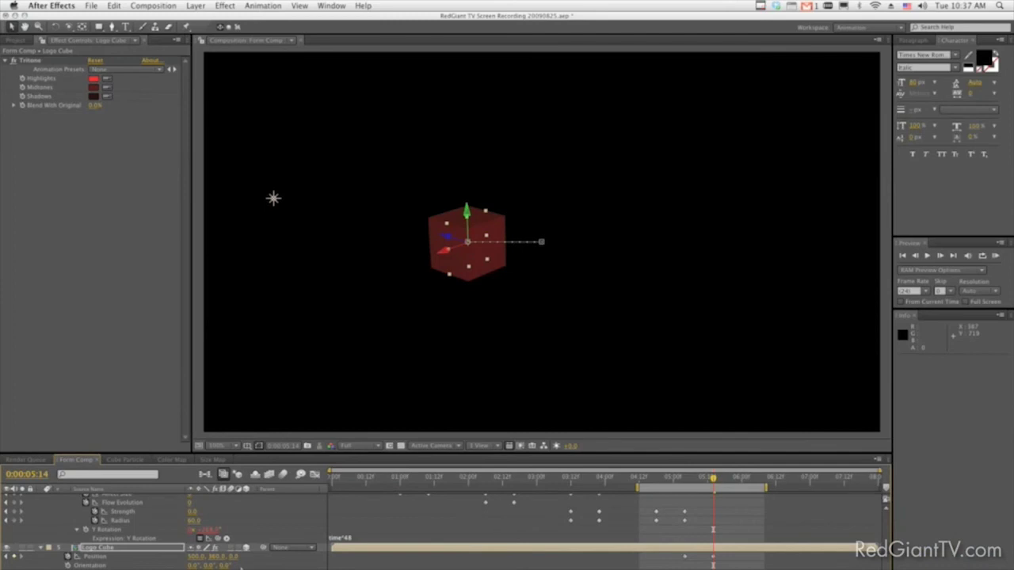
- Add a text layer reading "Creative" beside the cube in the composition
{"action": "left_click", "coordinate": [125, 26]}
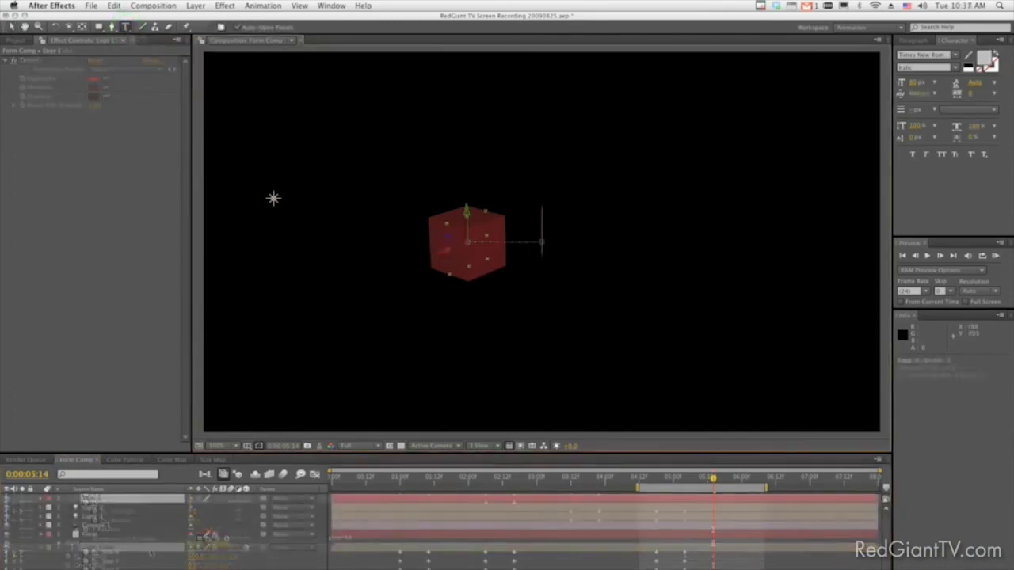
{"action": "left_click", "coordinate": [542, 231]}
{"action": "type", "text": "Creative"}
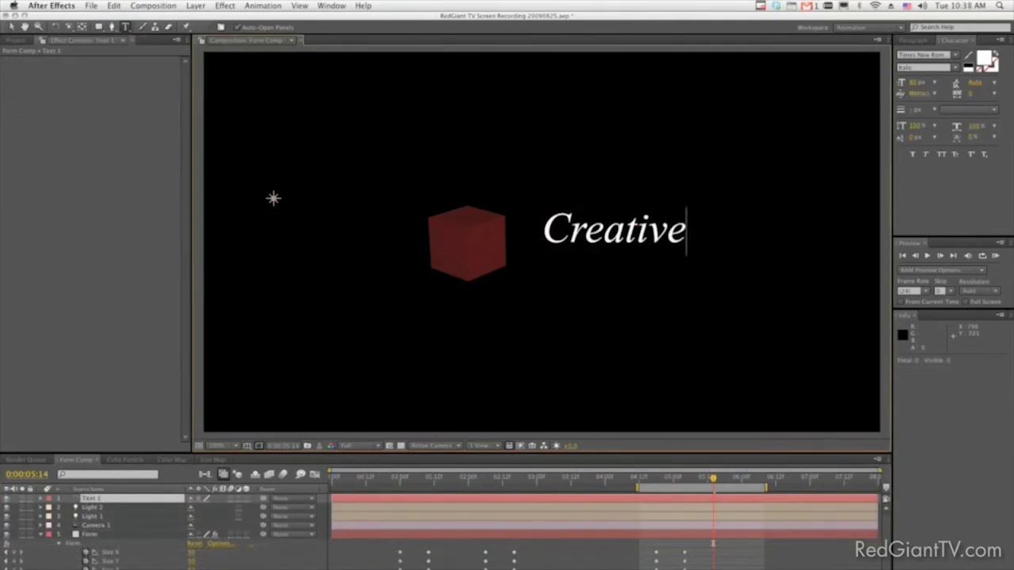
{"action": "key", "text": "KP_Enter"}
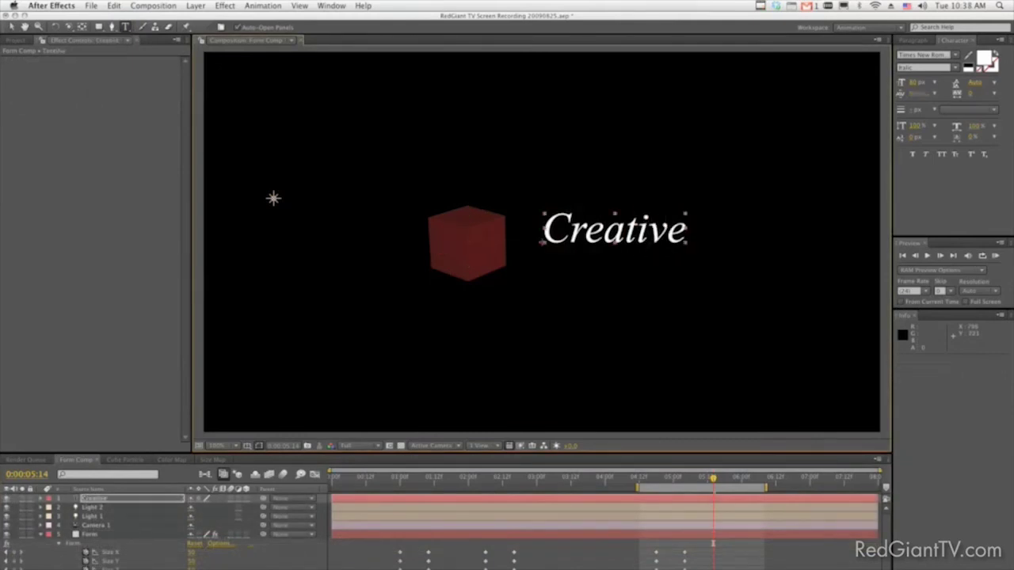
- Duplicate the Creative text layer, change the copy's text to "Block" and move it directly beneath the first word
{"action": "key", "text": "super+d"}
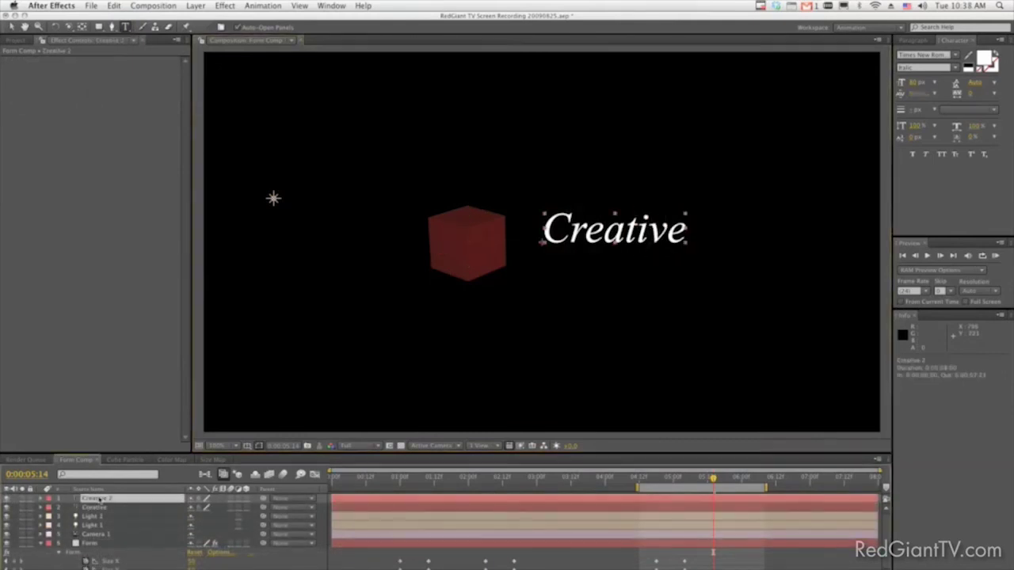
{"action": "double_click", "coordinate": [97, 499]}
{"action": "type", "text": "Block"}
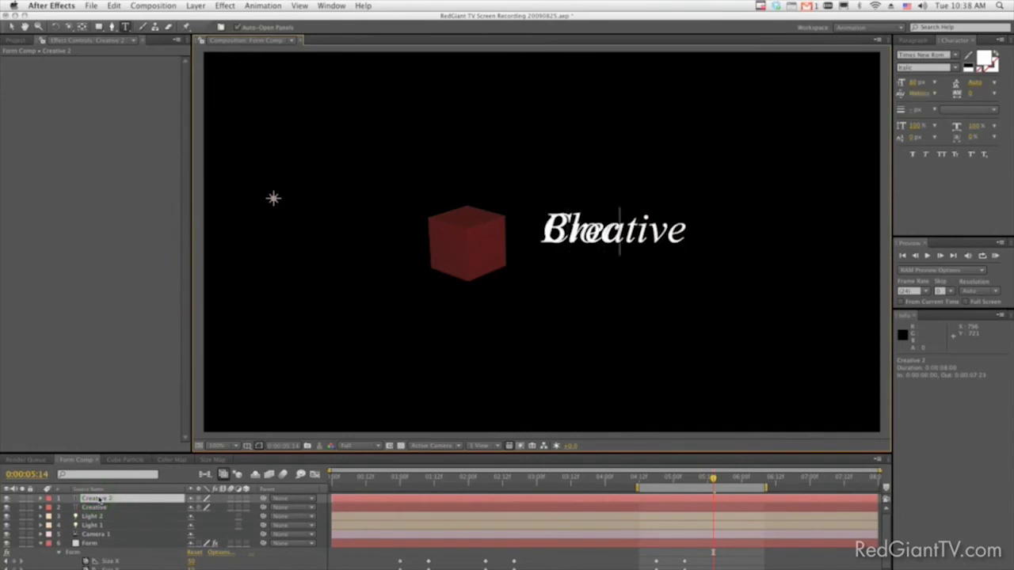
{"action": "key", "text": "KP_Enter"}
{"action": "left_click", "coordinate": [113, 499]}
{"action": "key", "text": "p"}
{"action": "left_click_drag", "start_coordinate": [215, 508], "coordinate": [249, 507]}
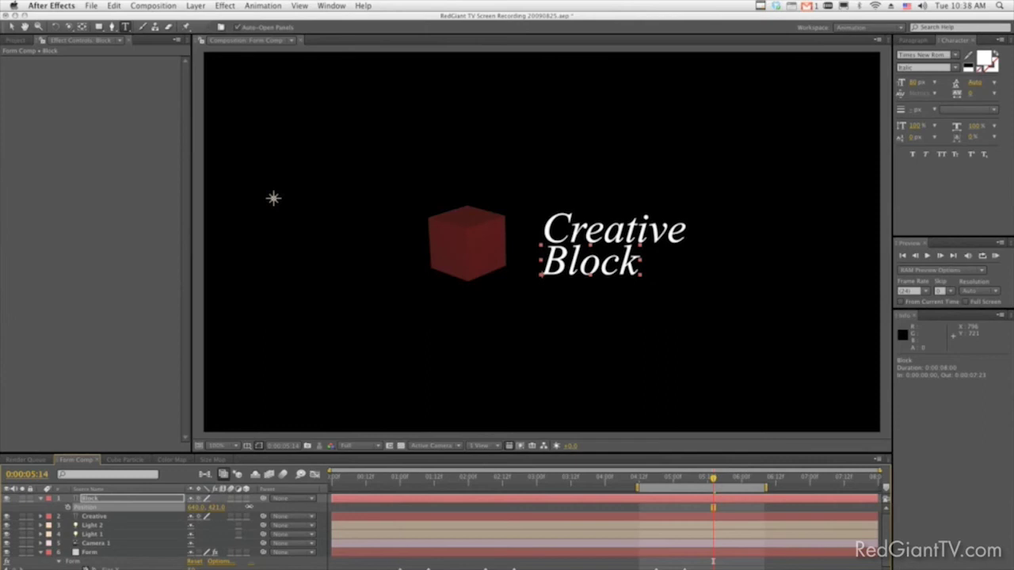
- Make the Creative text black and change the composition's background color to light gray
{"action": "left_click", "coordinate": [170, 516]}
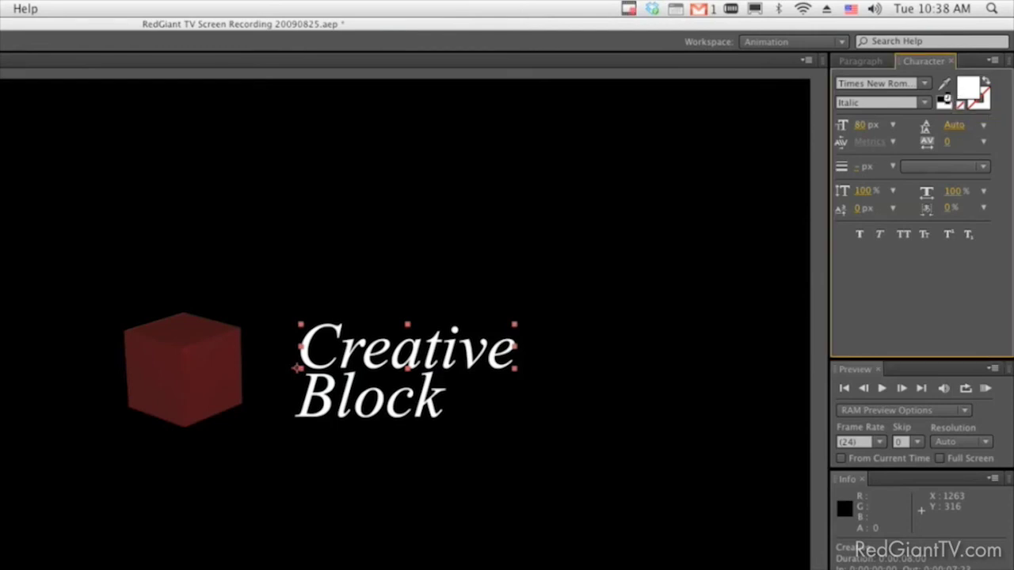
{"action": "left_click", "coordinate": [954, 92]}
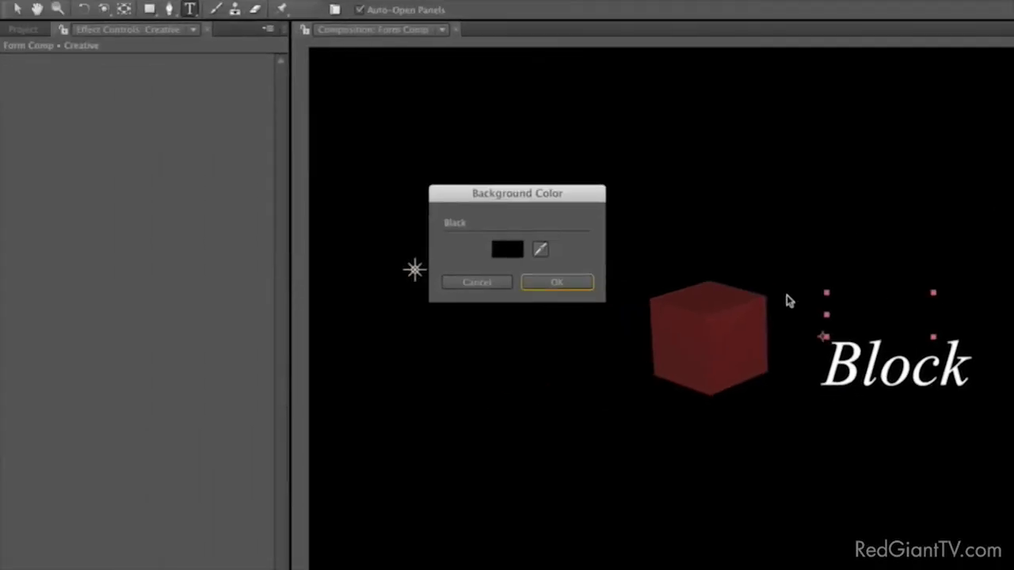
{"action": "left_click", "coordinate": [517, 249]}
{"action": "left_click", "coordinate": [159, 262]}
{"action": "left_click", "coordinate": [525, 235]}
{"action": "left_click", "coordinate": [265, 230]}
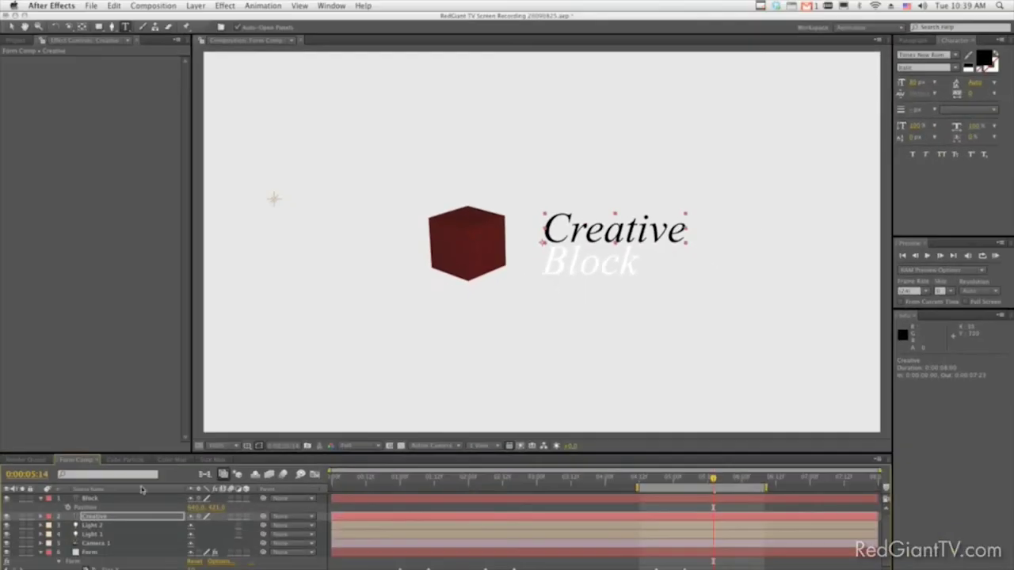
- Set the Block text's font style to Regular and its font size to 55 px
{"action": "left_click", "coordinate": [119, 499]}
{"action": "left_click", "coordinate": [956, 67]}
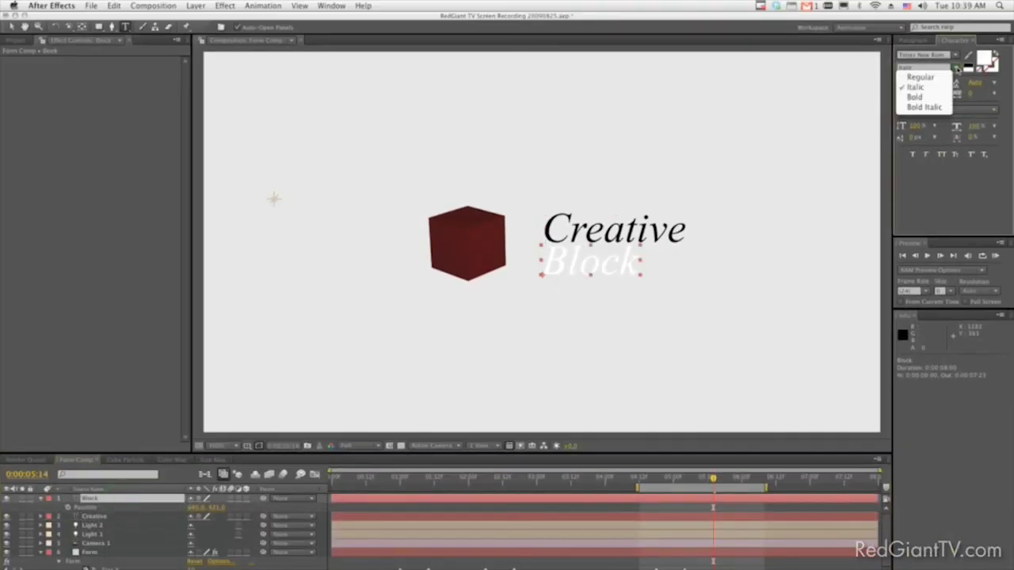
{"action": "left_click", "coordinate": [911, 75]}
{"action": "left_click", "coordinate": [919, 83]}
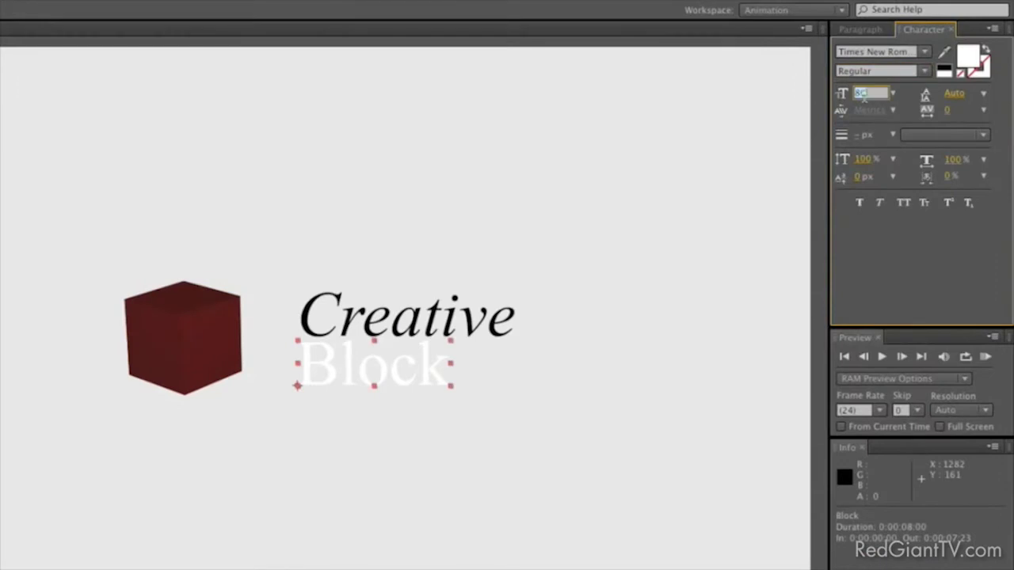
{"action": "type", "text": "55"}
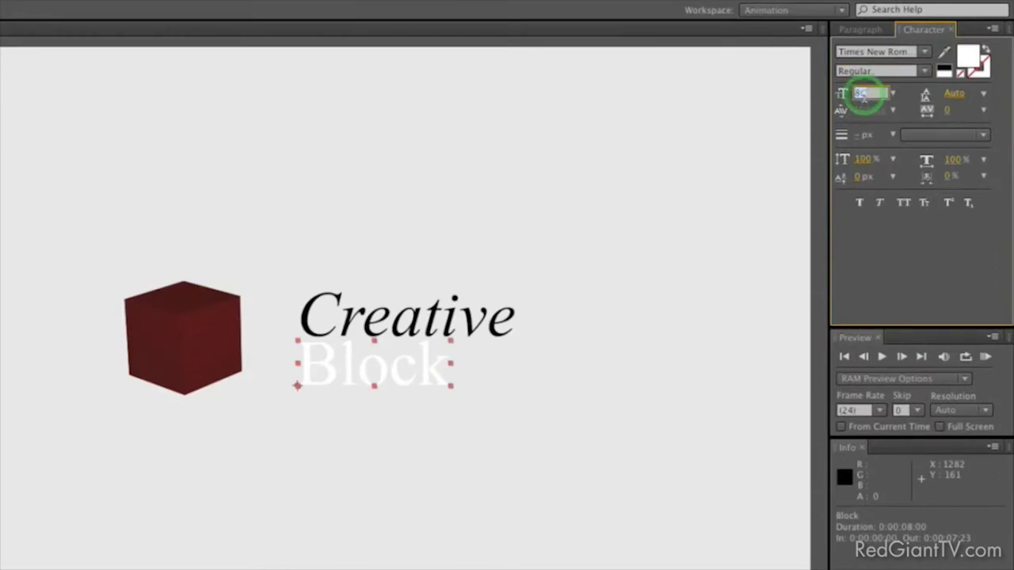
{"action": "key", "text": "Return"}
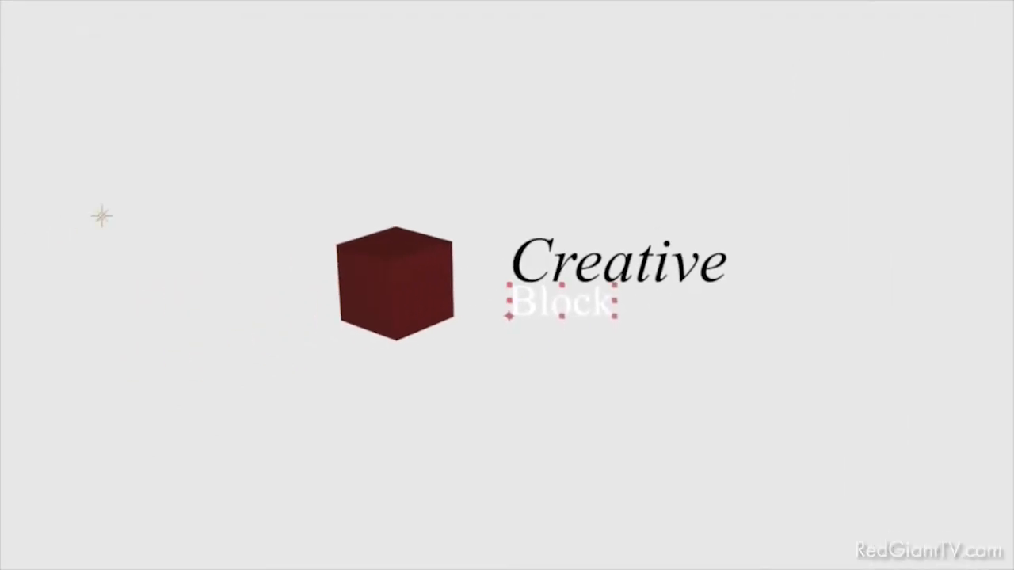
- Nudge the Block text and shift both text layers close to the cube, with Block positioned at 583, 404
{"action": "key", "text": "Down"}
{"action": "left_click", "coordinate": [135, 567], "text": "shift"}
{"action": "left_click_drag", "start_coordinate": [566, 315], "coordinate": [518, 315]}
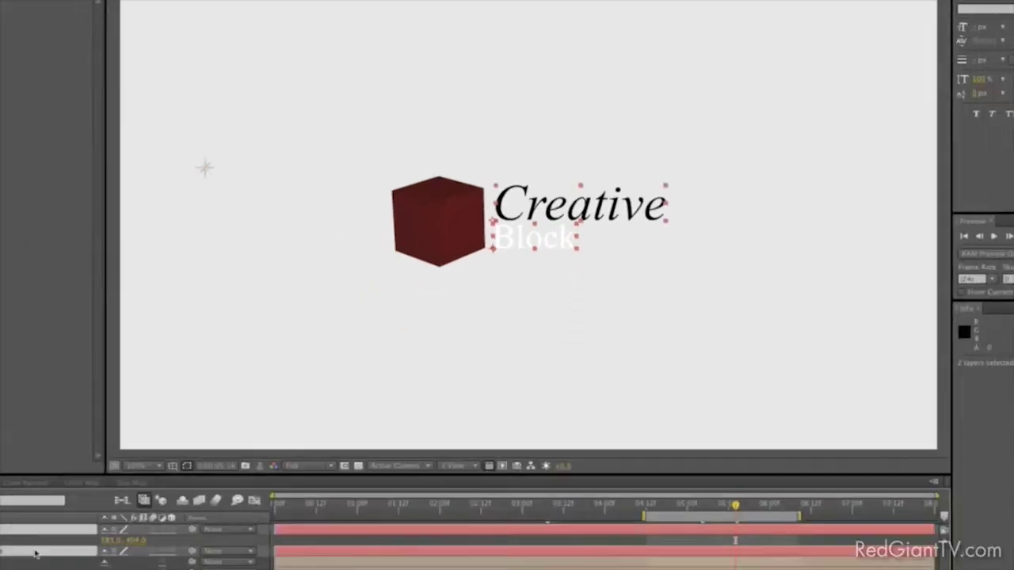
- Place both text layers below the Logo Cube in the layer order and trim their starts to 0:00:05:14
{"action": "left_click_drag", "start_coordinate": [35, 554], "coordinate": [131, 531]}
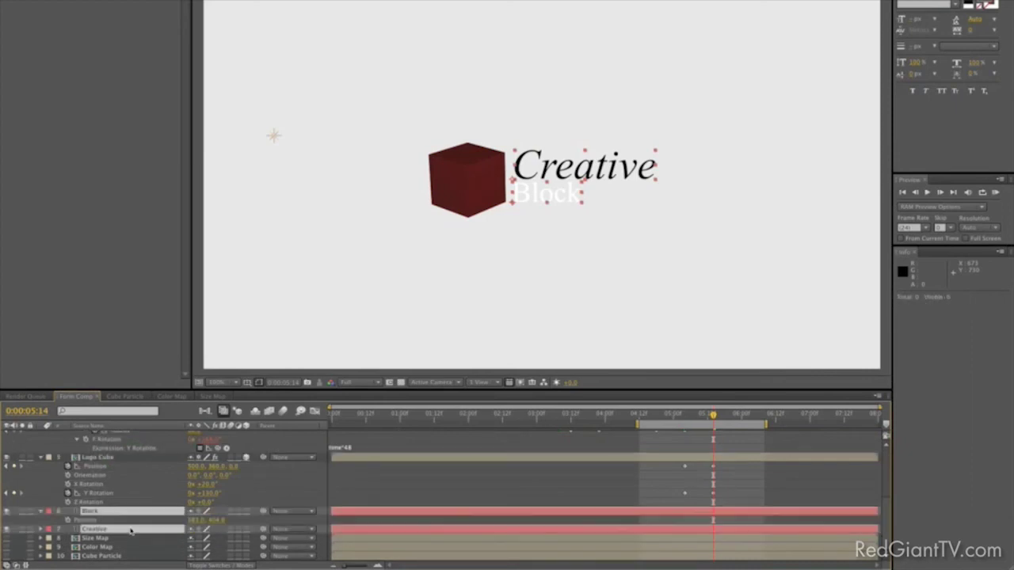
{"action": "key", "text": "alt+["}
{"action": "left_click", "coordinate": [144, 523]}
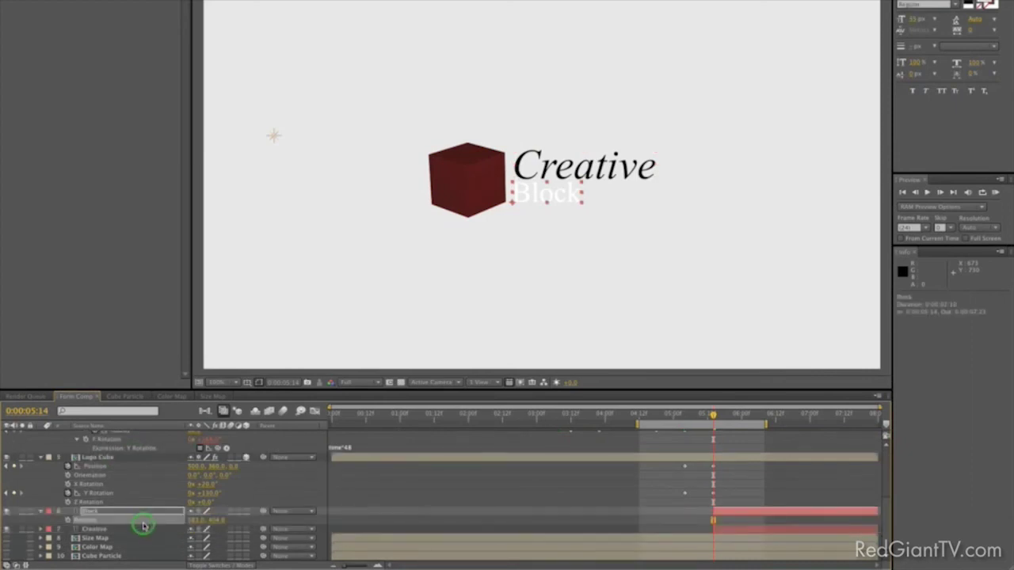
- Keyframe the Creative layer's Position at its current value at 0:00:06:00 and at 297, 360 at 0:00:05:14
{"action": "key", "text": "shift+Page_Down"}
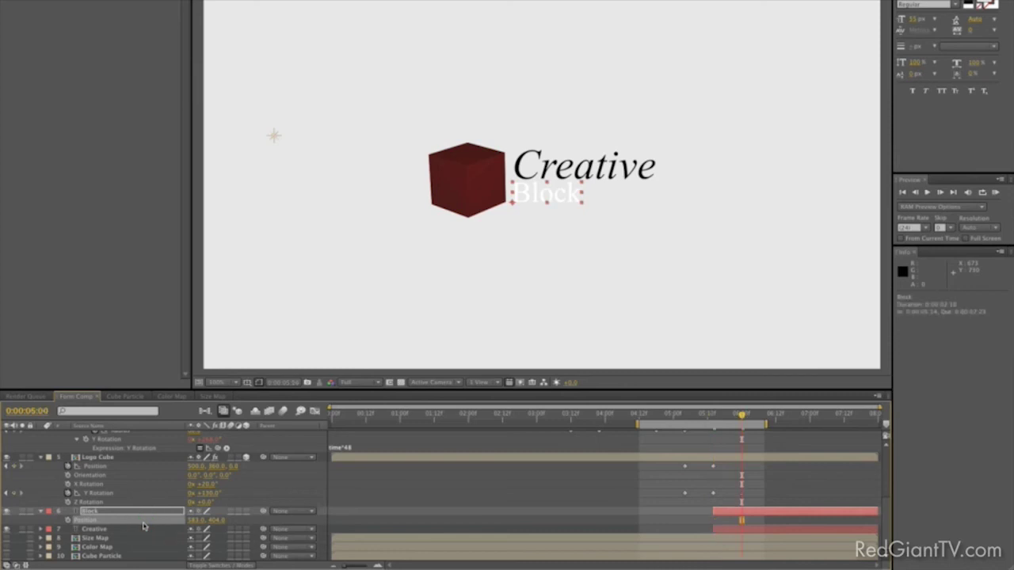
{"action": "left_click", "coordinate": [144, 529]}
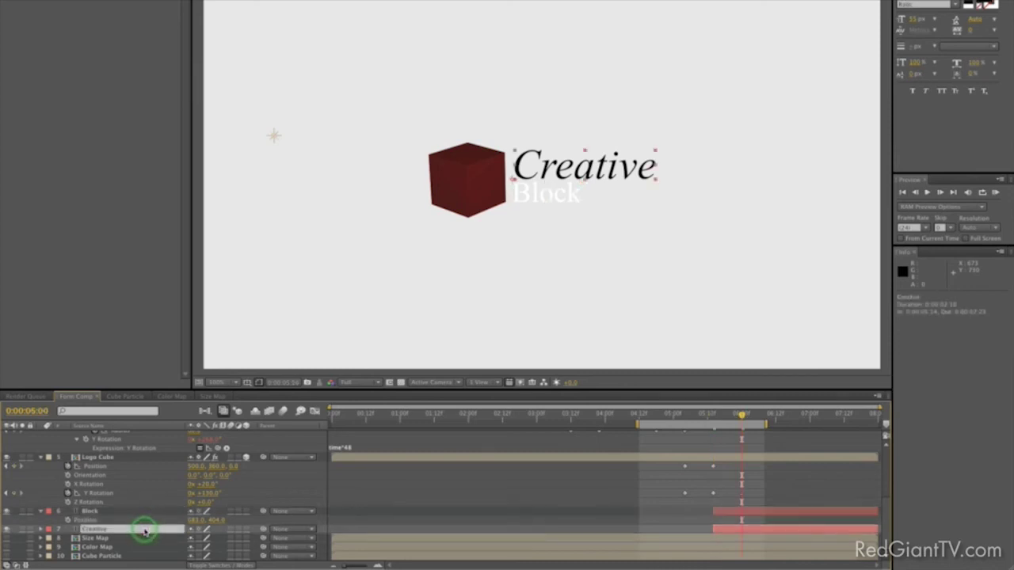
{"action": "key", "text": "alt+shift+p"}
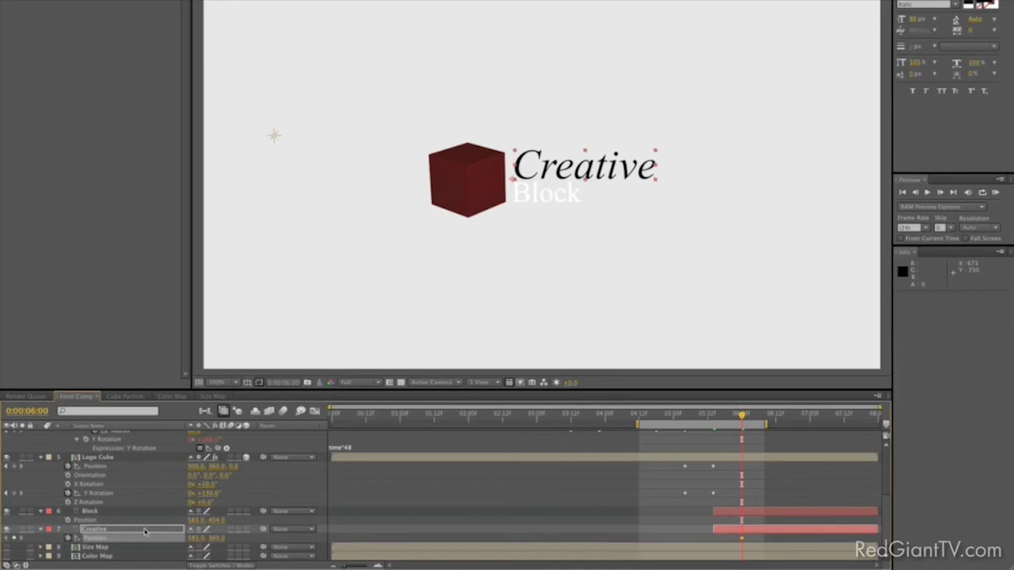
{"action": "key", "text": "j"}
{"action": "left_click_drag", "start_coordinate": [191, 542], "coordinate": [177, 543]}
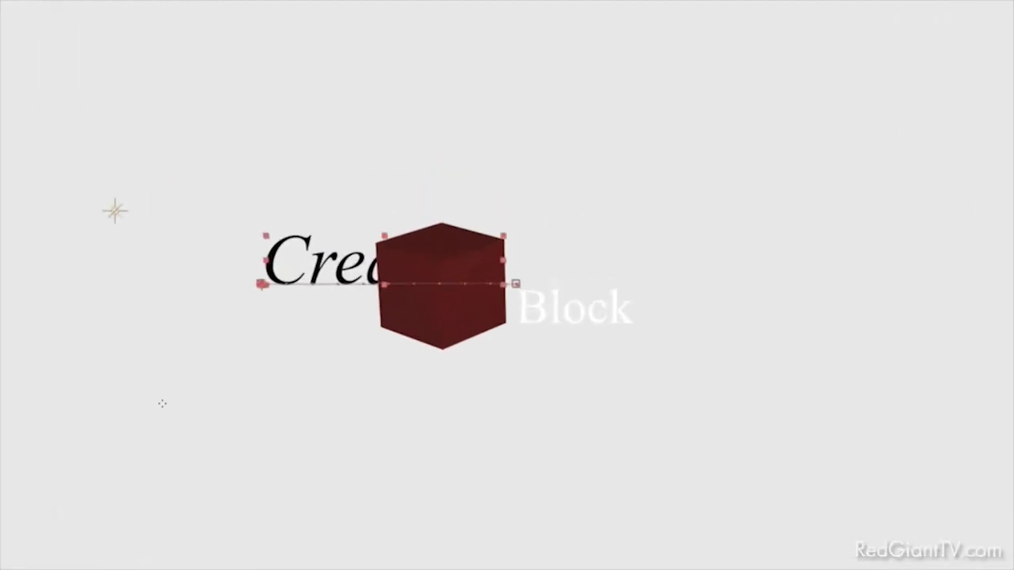
- Draw a rectangular mask over the Creative text extending behind the cube and add a Mask Path keyframe at 0:00:05:14
{"action": "left_click_drag", "start_coordinate": [337, 108], "coordinate": [495, 273]}
{"action": "left_click_drag", "start_coordinate": [488, 441], "coordinate": [506, 434]}
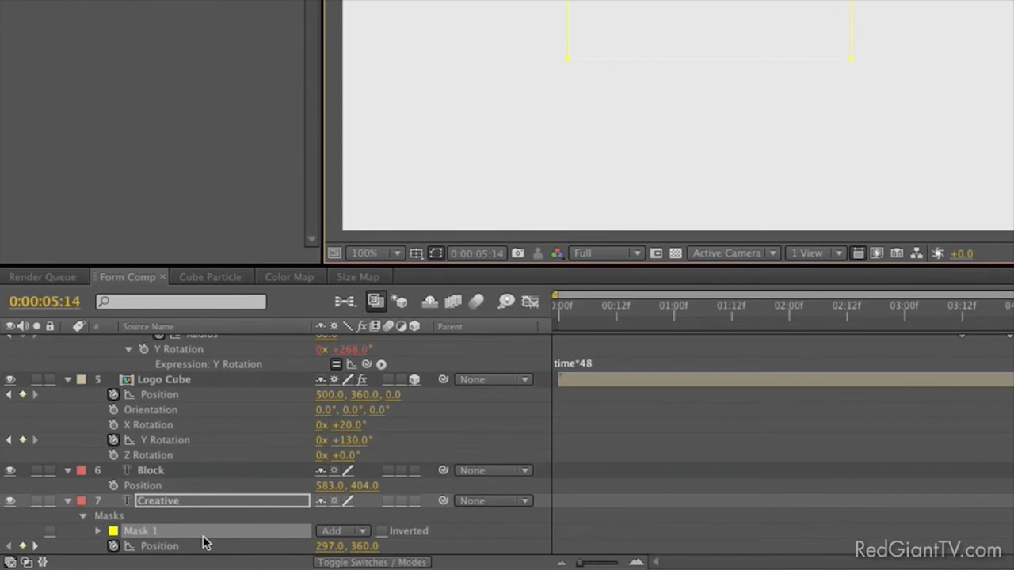
{"action": "left_click", "coordinate": [196, 502]}
{"action": "key", "text": "m"}
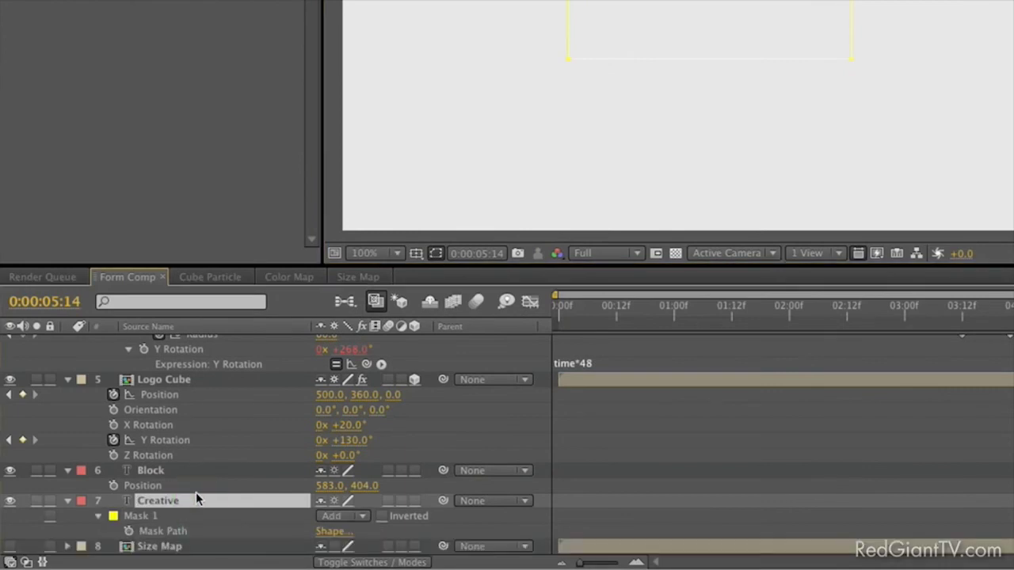
{"action": "scroll", "coordinate": [194, 499], "scroll_direction": "down", "scroll_amount": 2}
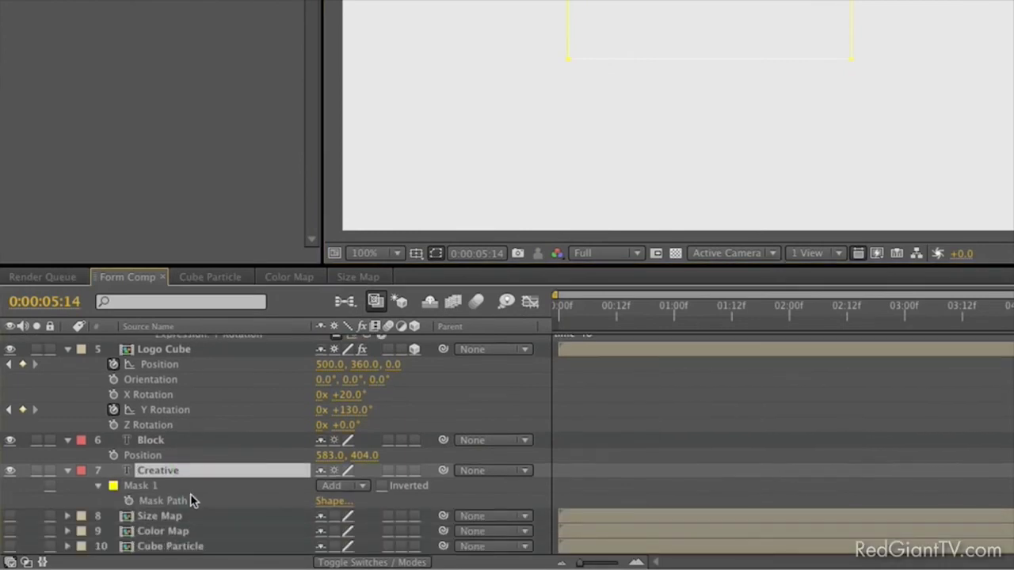
{"action": "left_click", "coordinate": [128, 501]}
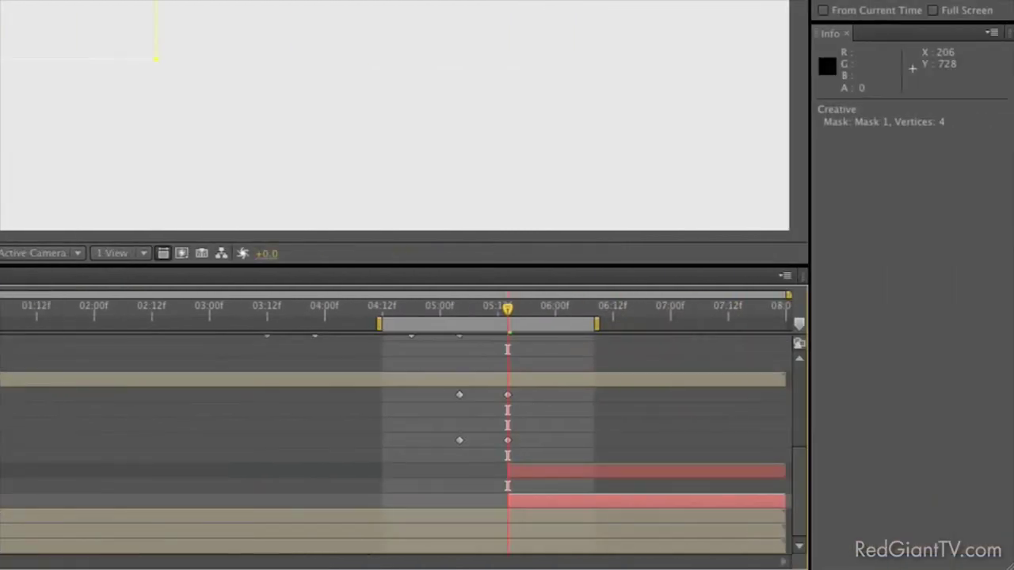
- At 0:00:06:00, move Creative's mask back to its original place behind the cube and change its mode to hide text inside it
{"action": "key", "text": "k"}
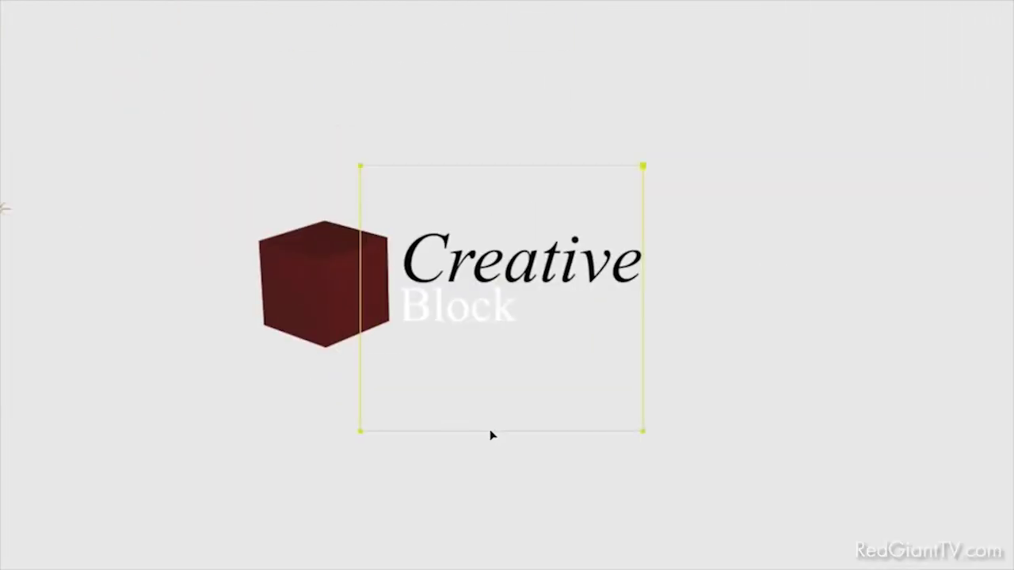
{"action": "double_click", "coordinate": [490, 432]}
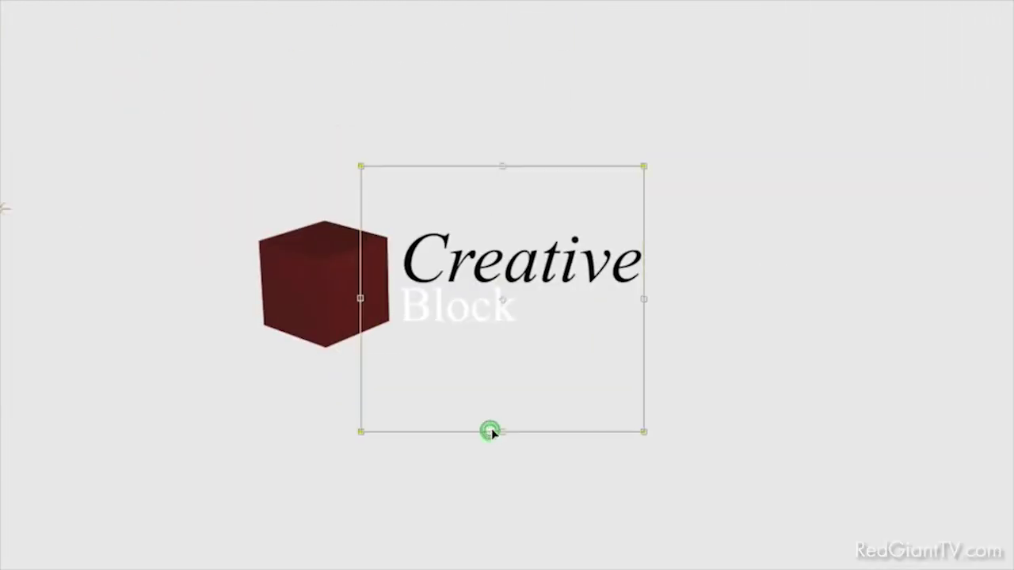
{"action": "left_click_drag", "start_coordinate": [516, 405], "coordinate": [262, 424]}
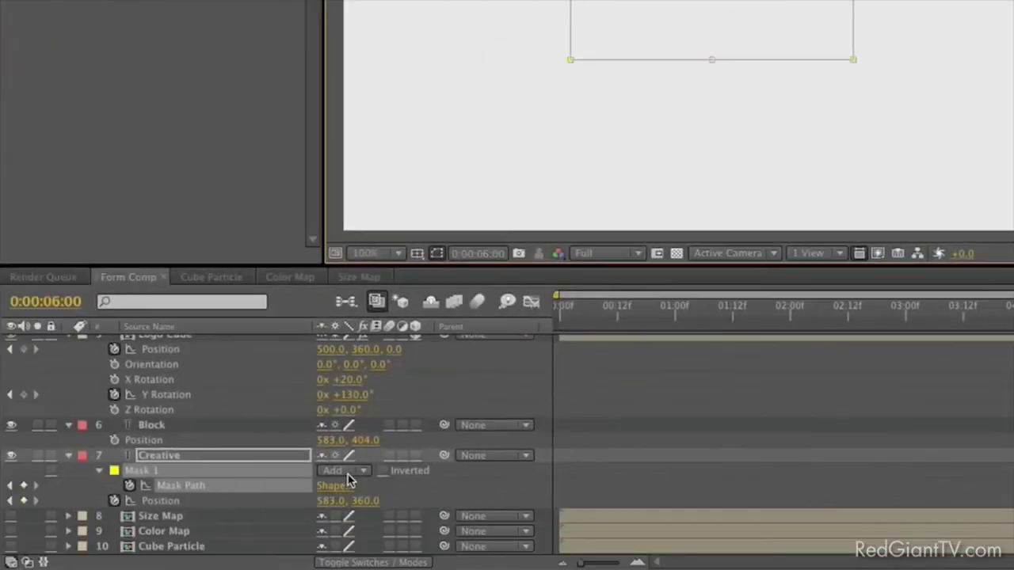
{"action": "left_click", "coordinate": [342, 470]}
{"action": "left_click", "coordinate": [352, 482]}
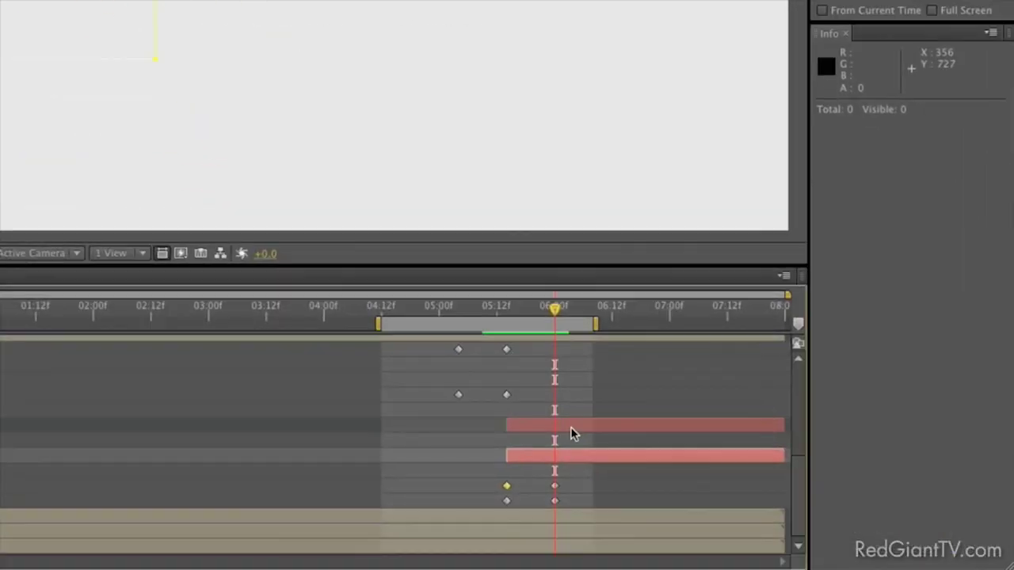
- Start the Block layer at 0:00:06:00 and keyframe its Position there, raised over the Creative text, and at its current place about five frames on
{"action": "left_click", "coordinate": [572, 430]}
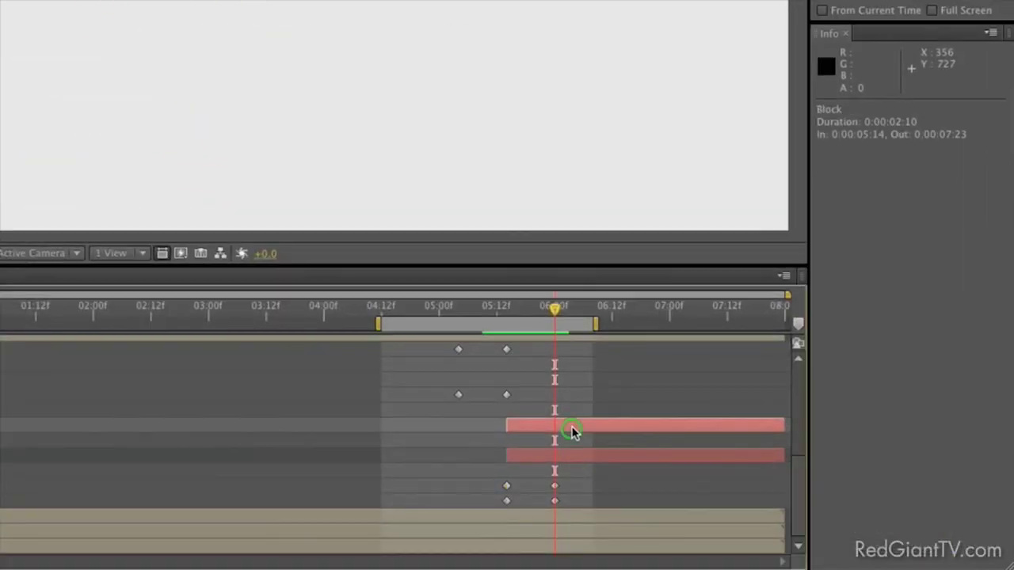
{"action": "left_click_drag", "start_coordinate": [575, 432], "coordinate": [611, 429]}
{"action": "key", "text": "space"}
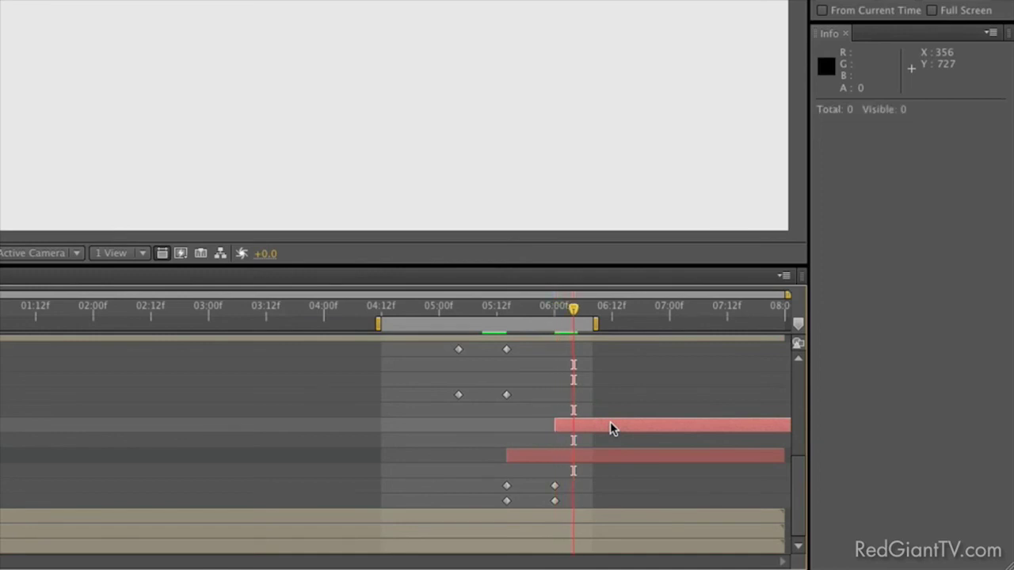
{"action": "key", "text": "alt+p"}
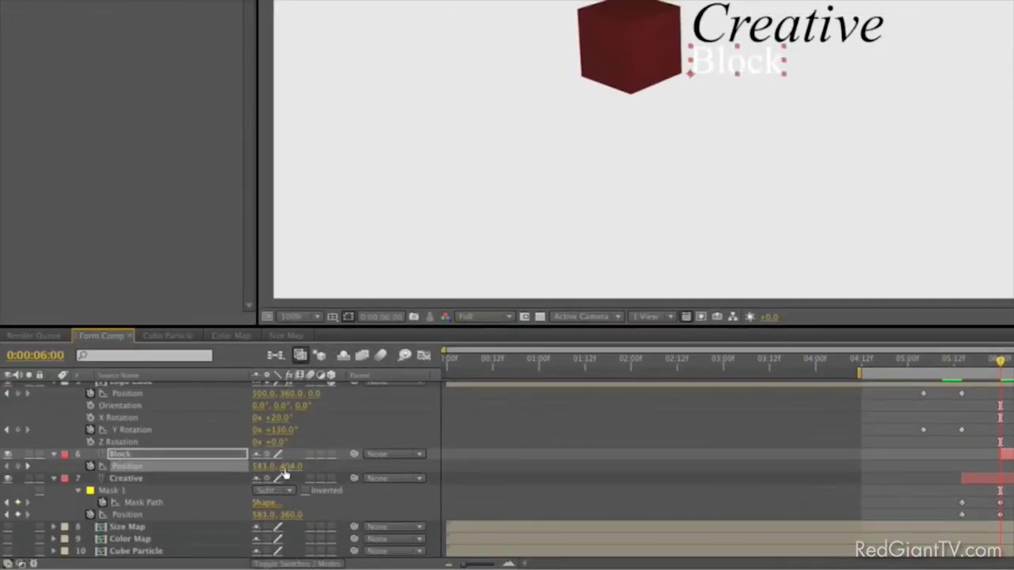
{"action": "left_click_drag", "start_coordinate": [284, 474], "coordinate": [258, 466]}
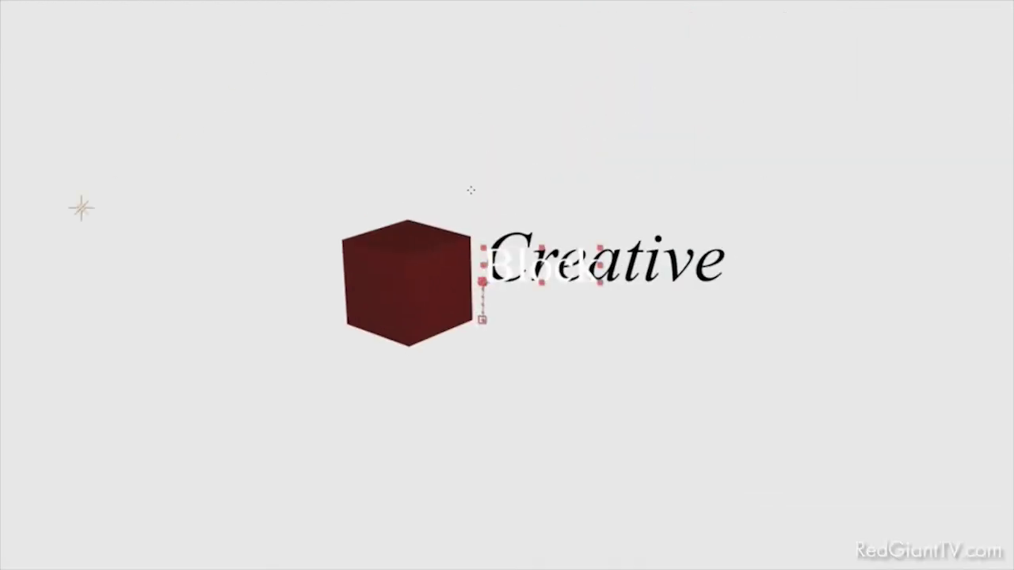
- Draw a rectangular mask on Block around the Creative text, set it to Subtract and add a Mask Path keyframe at 0:00:06:00
{"action": "left_click_drag", "start_coordinate": [471, 190], "coordinate": [741, 284]}
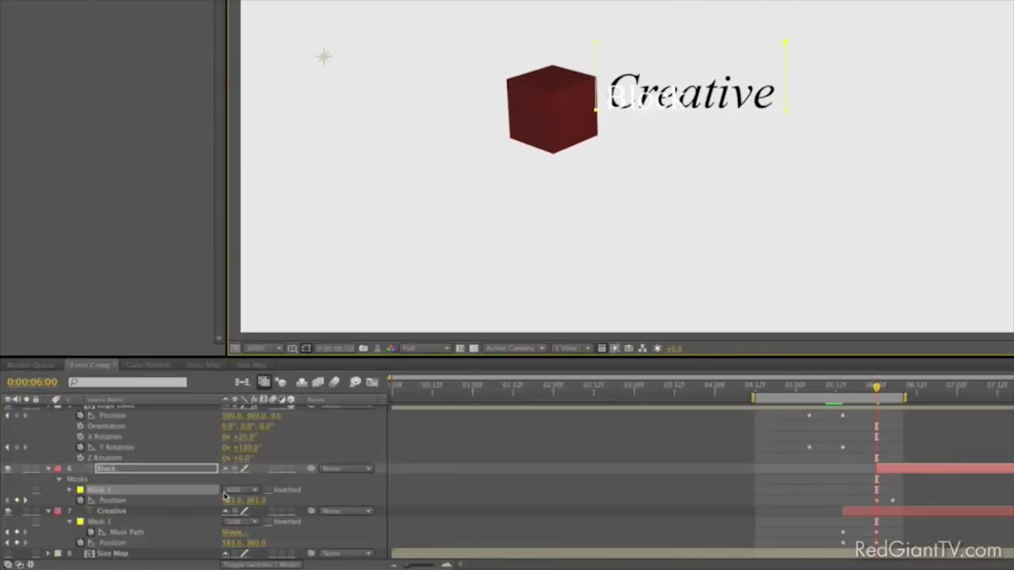
{"action": "left_click", "coordinate": [230, 491]}
{"action": "left_click", "coordinate": [235, 482]}
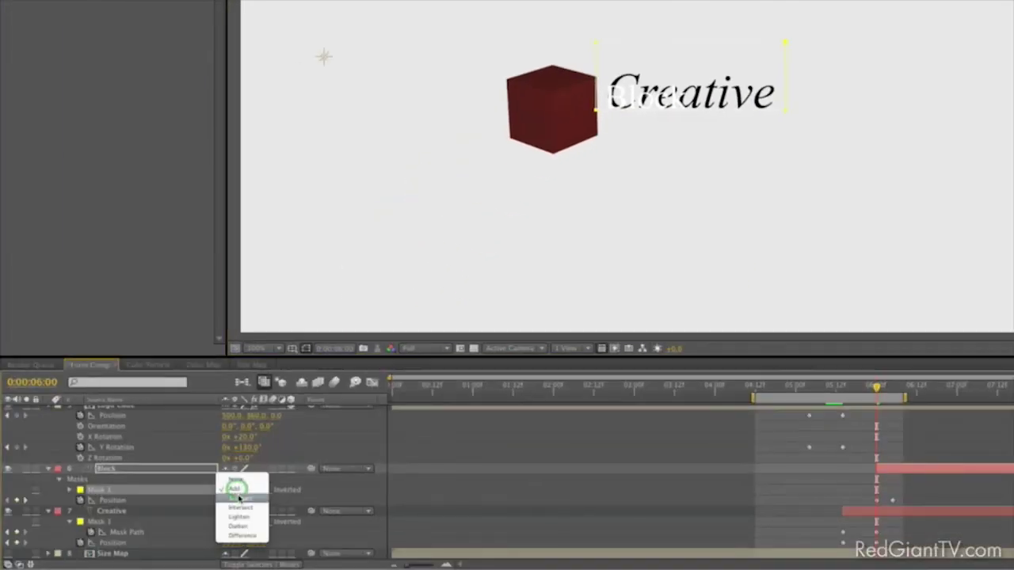
{"action": "left_click", "coordinate": [91, 491]}
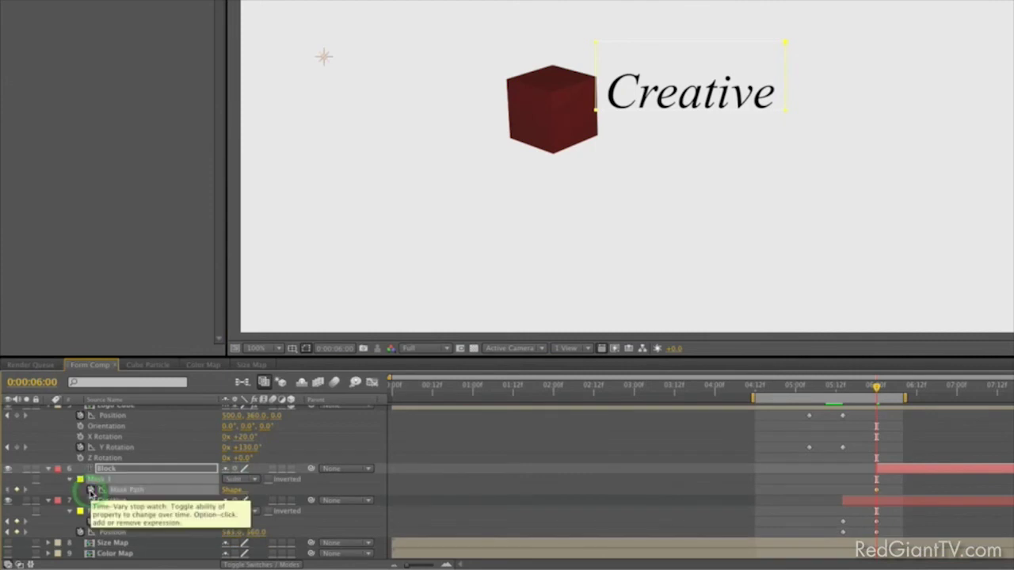
- At Block's second Position keyframe, move its mask back up to its original place over Creative so that it clears the Block text
{"action": "key", "text": "u"}
{"action": "key", "text": "u"}
{"action": "key", "text": "k"}
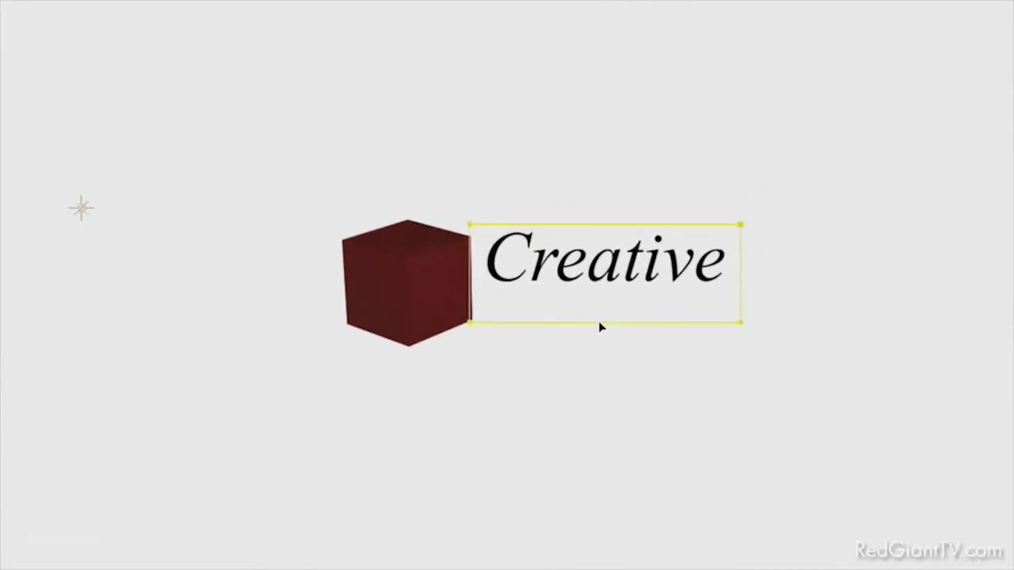
{"action": "double_click", "coordinate": [600, 324]}
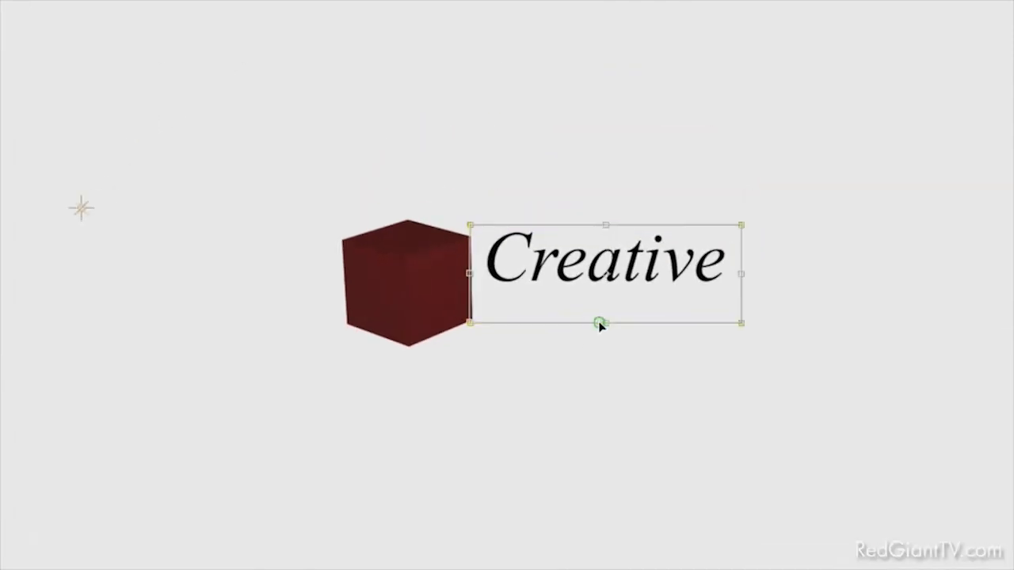
{"action": "left_click_drag", "start_coordinate": [606, 299], "coordinate": [610, 259]}
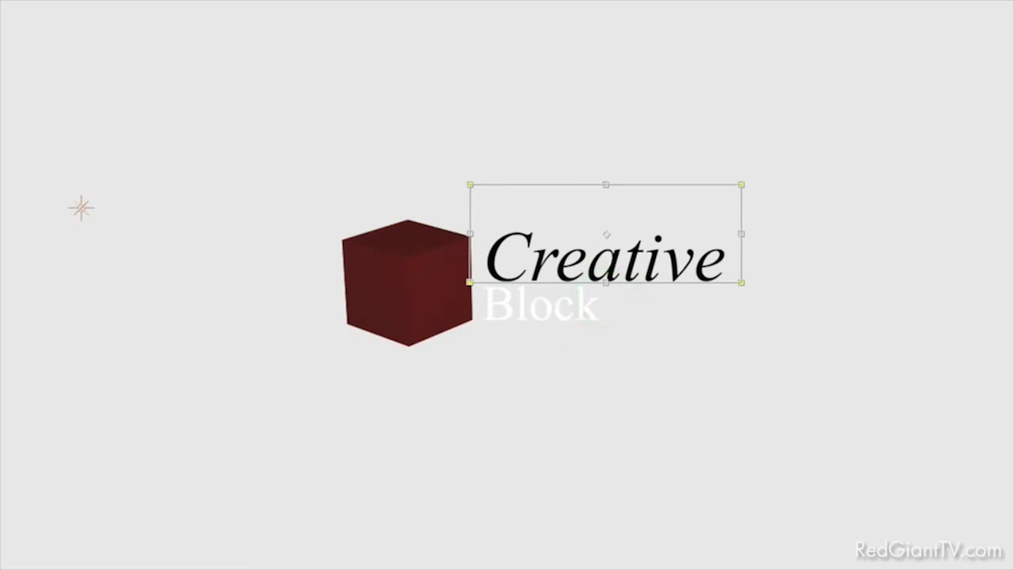
{"action": "key", "text": "Return"}
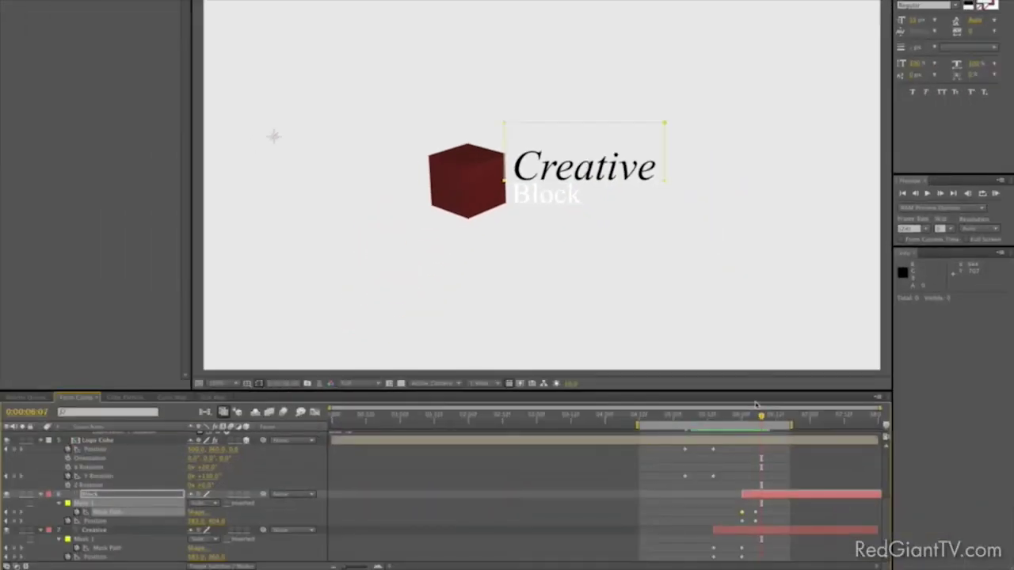
- Extend the work area to the composition's end and keyframe the Logo Cube's Position and Y Rotation at their current values at 0:00:06:10
{"action": "key", "text": "Page_Down"}
{"action": "key", "text": "Page_Down"}
{"action": "key", "text": "Page_Down"}
{"action": "left_click_drag", "start_coordinate": [792, 425], "coordinate": [903, 432]}
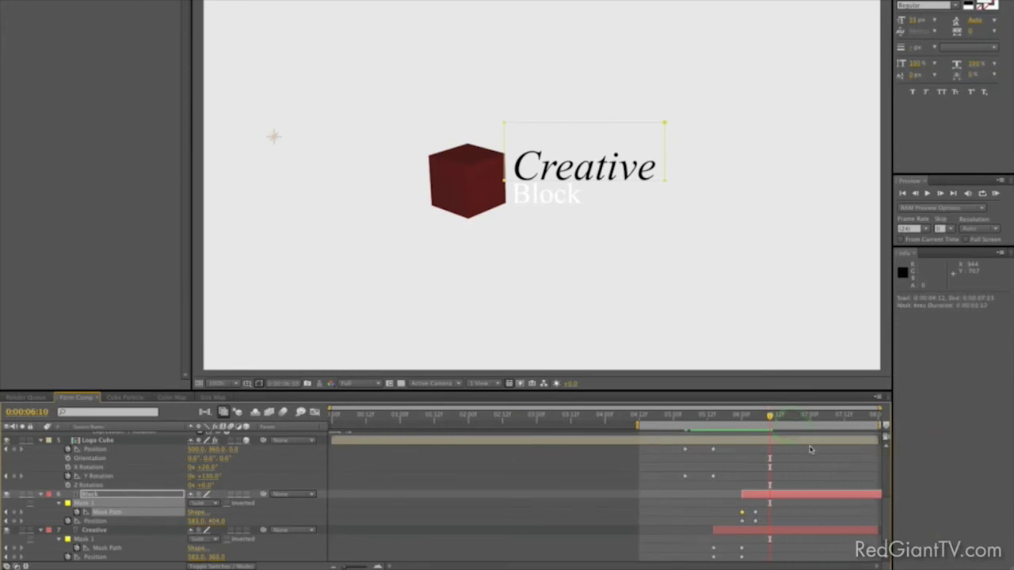
{"action": "left_click", "coordinate": [806, 442]}
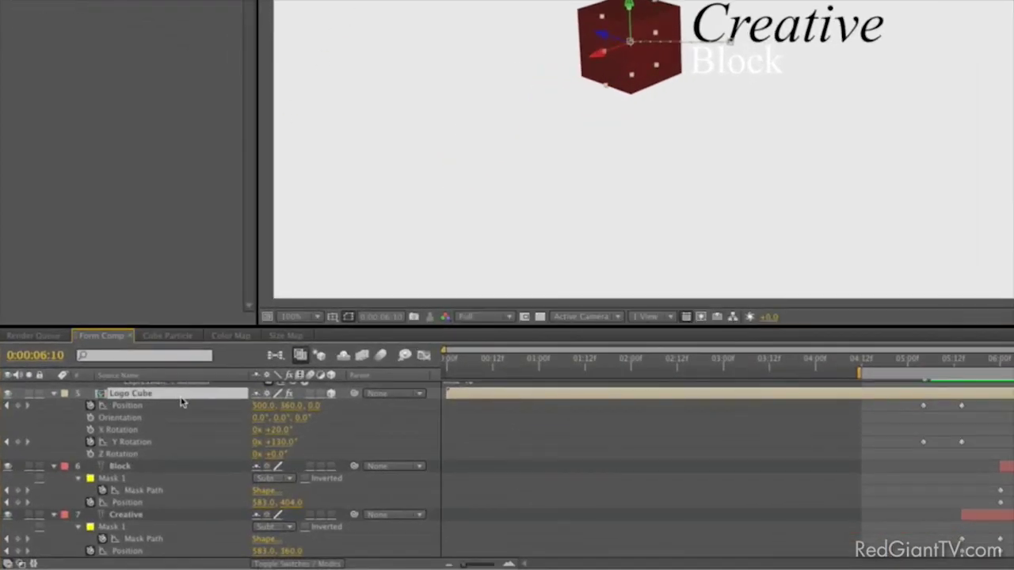
{"action": "left_click", "coordinate": [181, 404]}
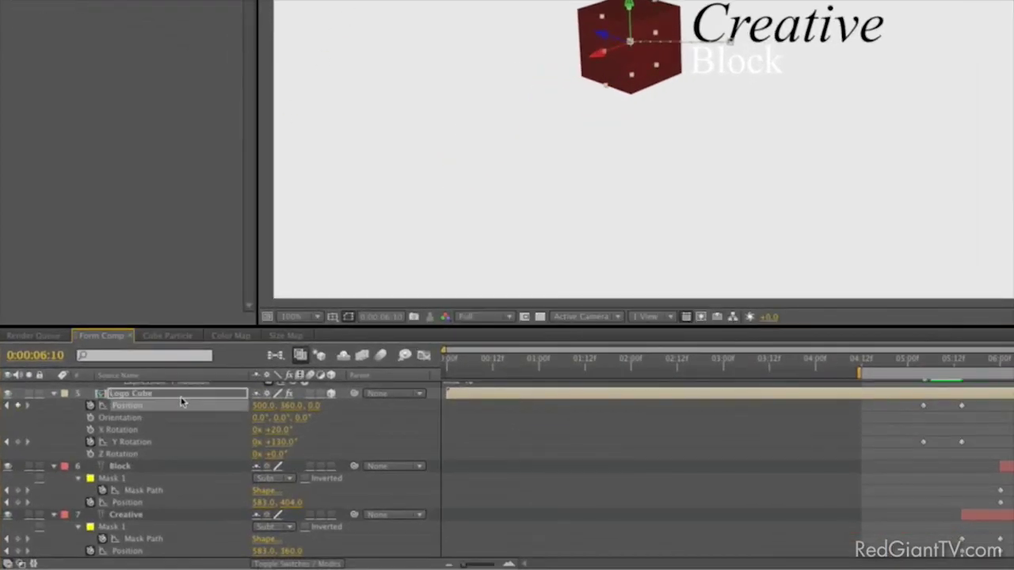
{"action": "left_click", "coordinate": [17, 441]}
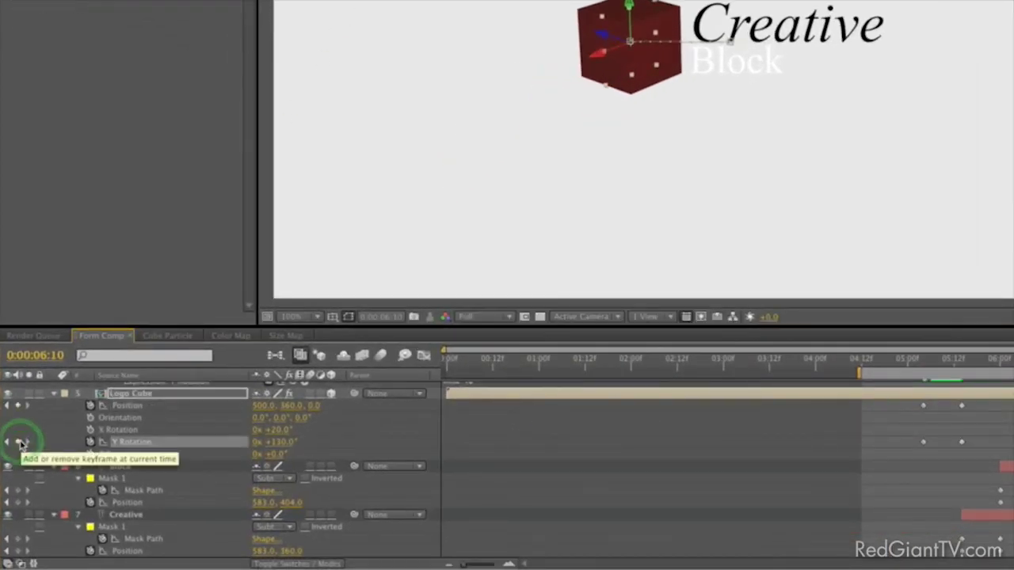
- At 0:00:06:20, set the Logo Cube's X Position to 740 and its Y Rotation to -130°
{"action": "left_click", "coordinate": [261, 405]}
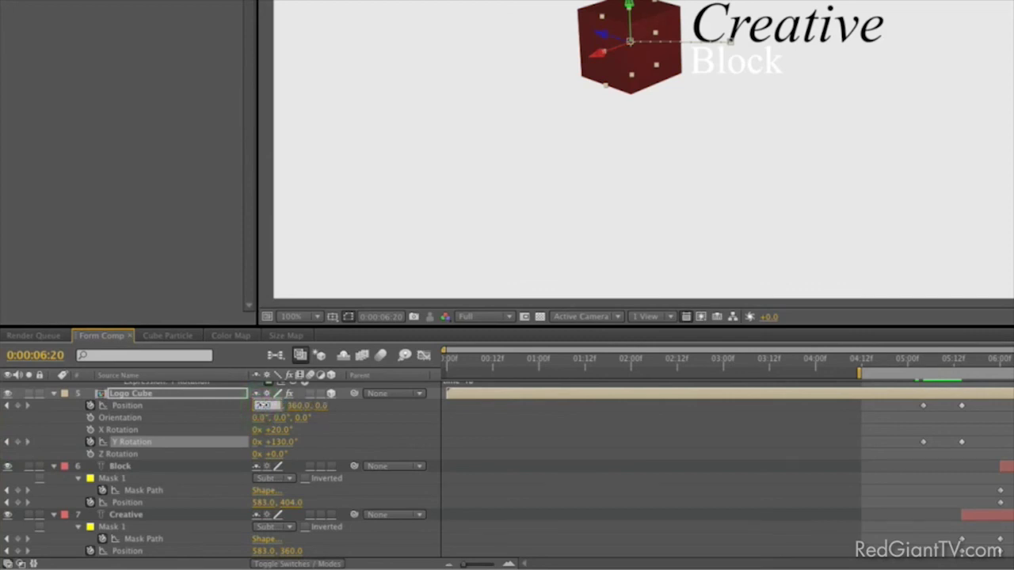
{"action": "type", "text": "740"}
{"action": "key", "text": "Return"}
{"action": "left_click", "coordinate": [284, 442]}
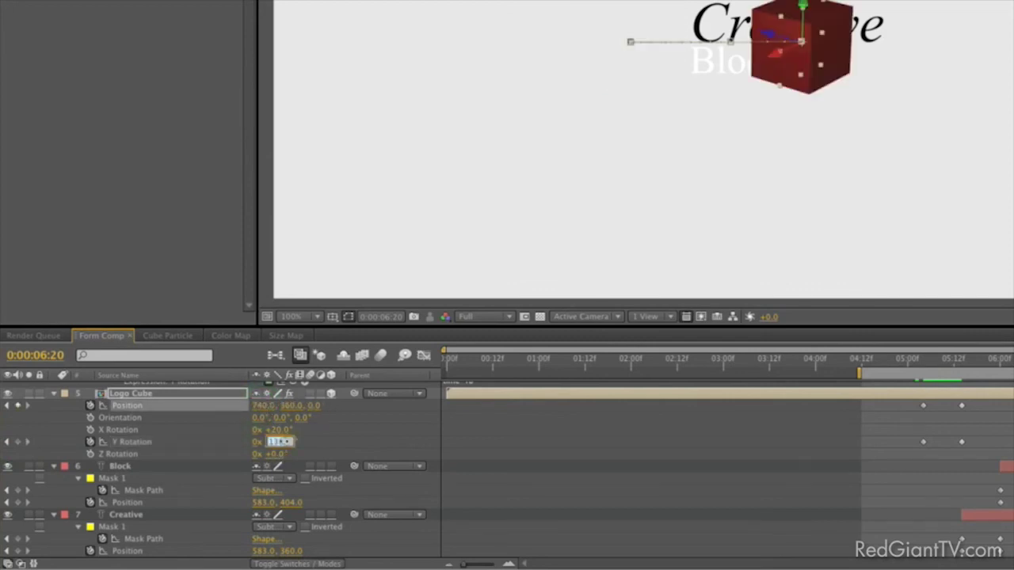
{"action": "type", "text": "-130"}
{"action": "key", "text": "Return"}
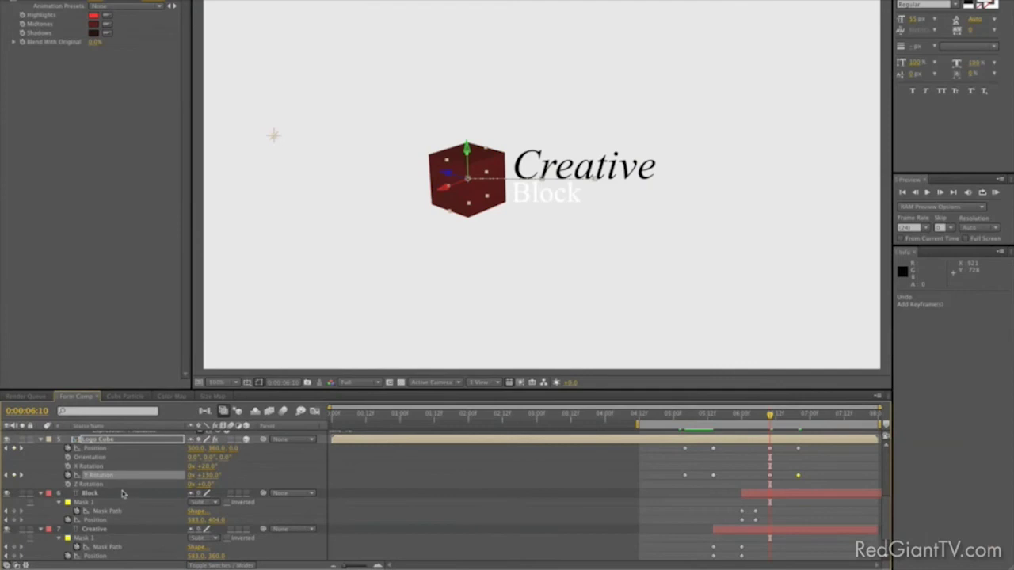
- Keyframe Position on Block and Creative at 0:00:06:10 and move both texts to the left of the cube at 0:00:06:20
{"action": "left_click", "coordinate": [122, 494]}
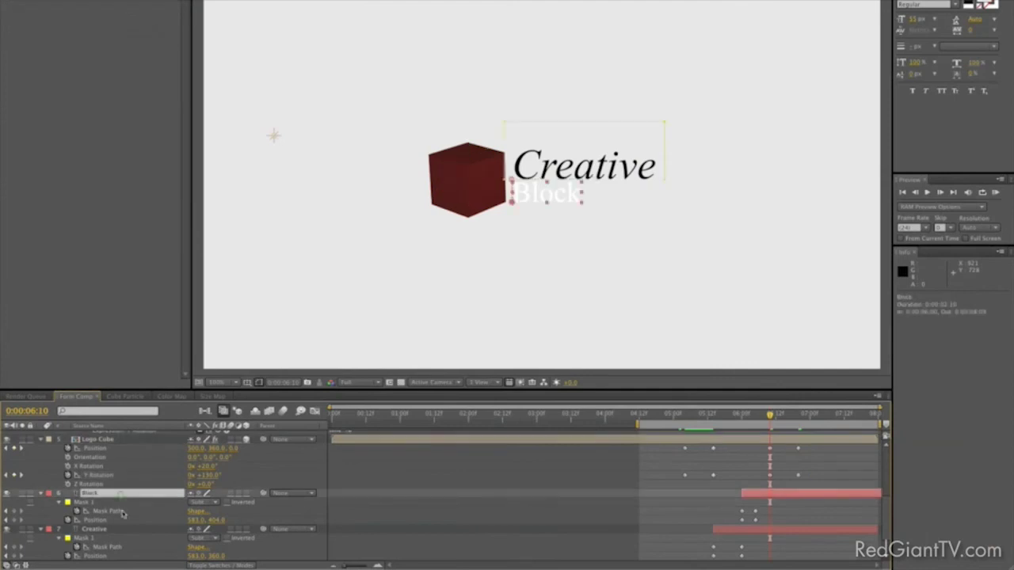
{"action": "left_click", "coordinate": [124, 530], "text": "shift"}
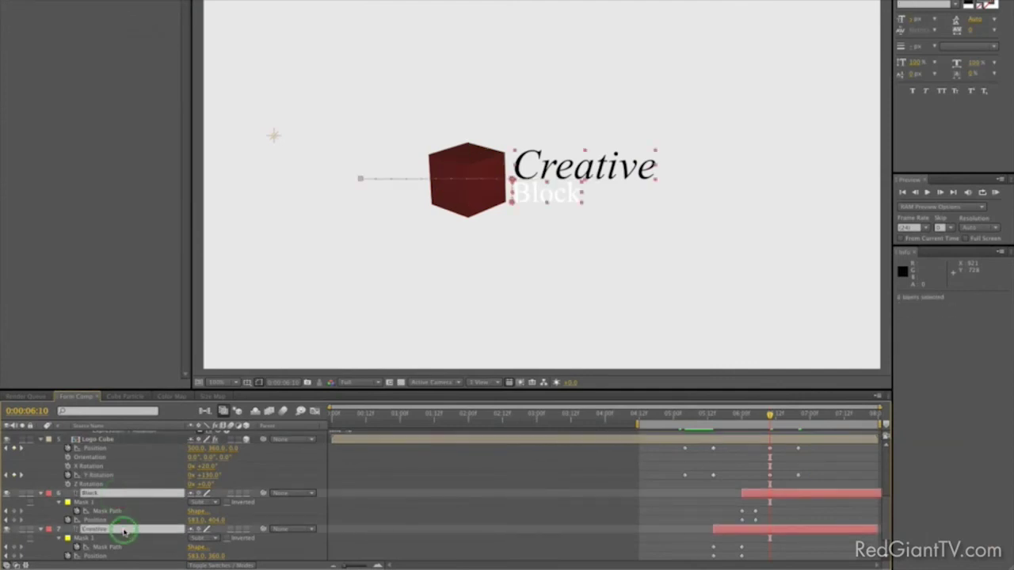
{"action": "key", "text": "alt+shift+p"}
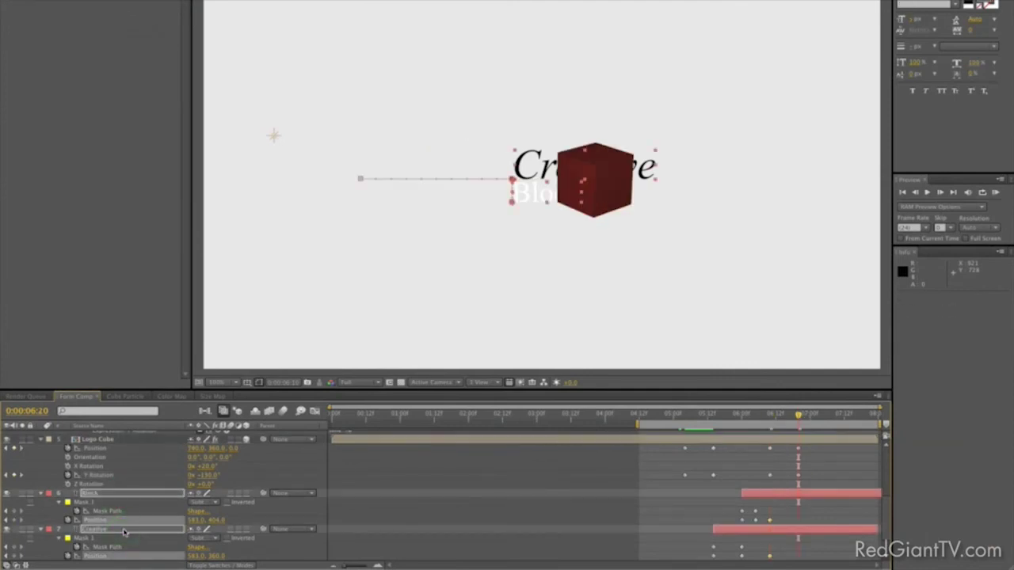
{"action": "left_click_drag", "start_coordinate": [523, 196], "coordinate": [418, 204]}
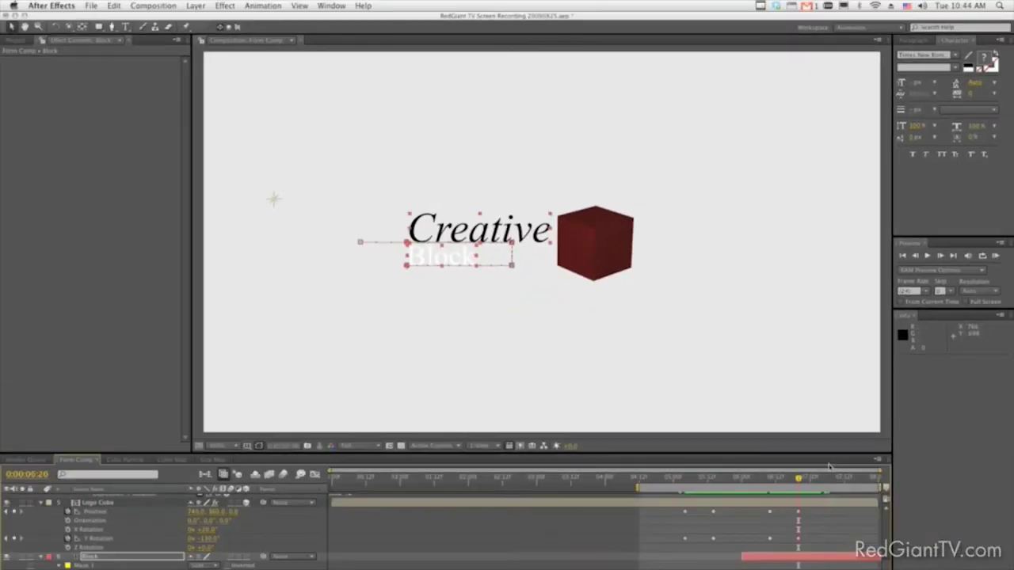
- Create a new composition containing Form Comp
{"action": "left_click", "coordinate": [63, 81]}
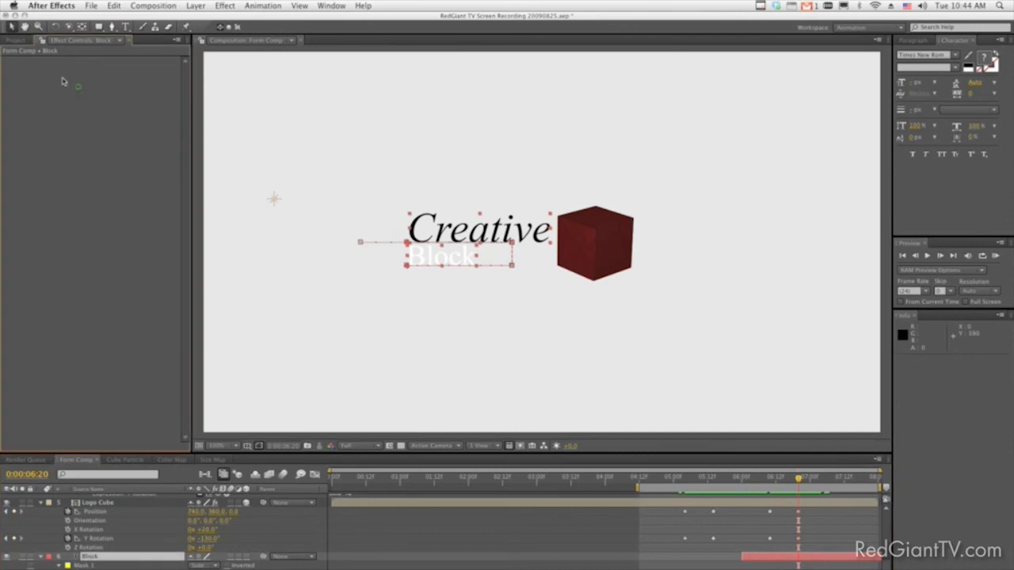
{"action": "left_click", "coordinate": [24, 41]}
{"action": "left_click", "coordinate": [50, 236]}
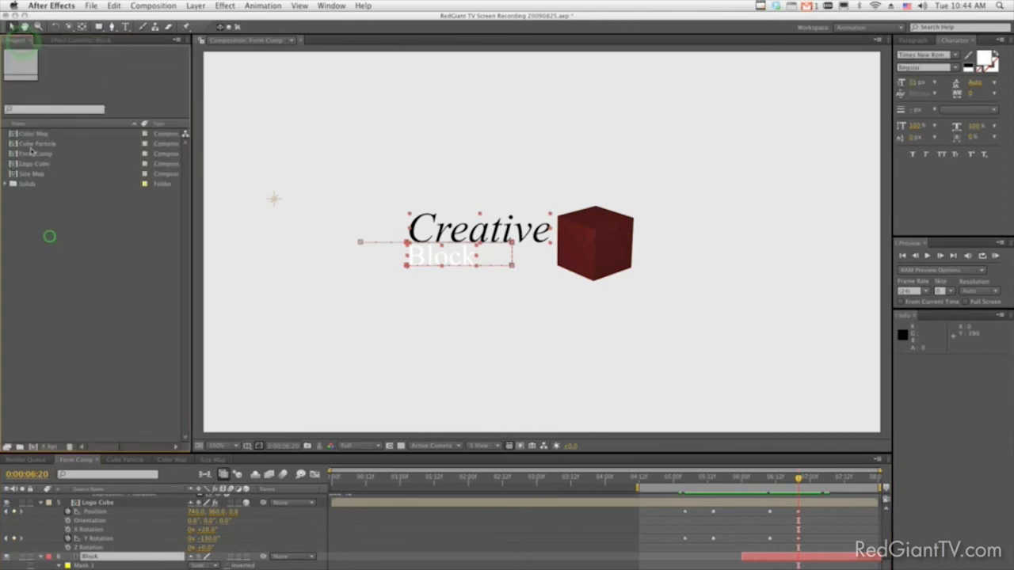
{"action": "left_click_drag", "start_coordinate": [29, 157], "coordinate": [34, 448]}
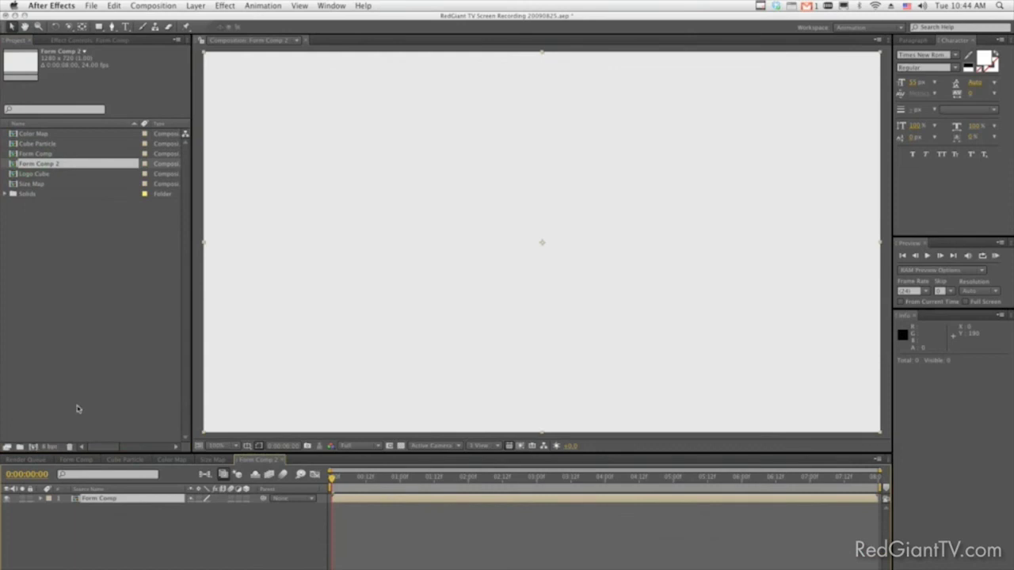
- Add a full-frame rectangle shape layer with a radial gradient fill to Form Comp 2
{"action": "left_click", "coordinate": [184, 531]}
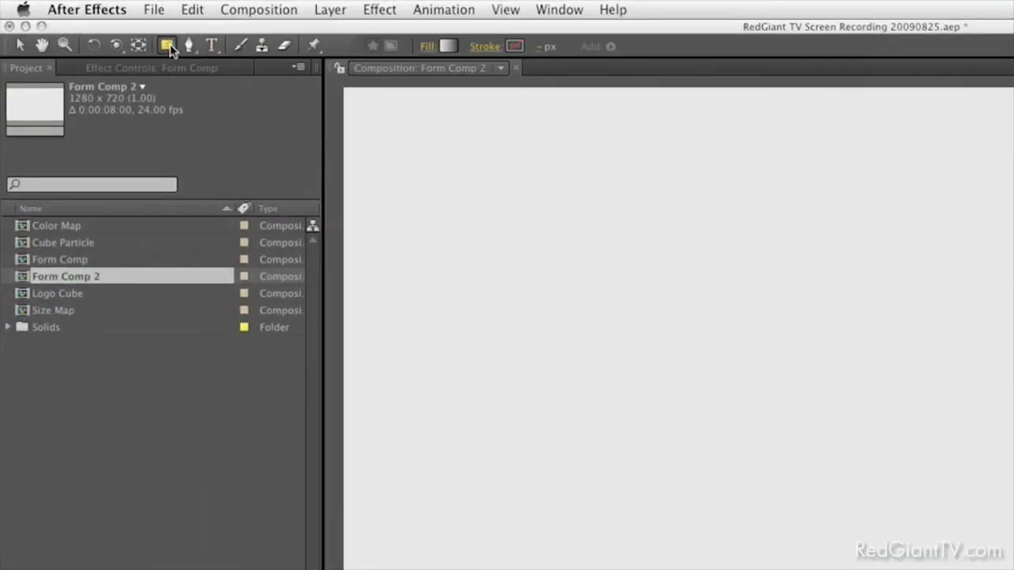
{"action": "left_click", "coordinate": [99, 26]}
{"action": "left_click", "coordinate": [446, 46]}
{"action": "left_click", "coordinate": [270, 251]}
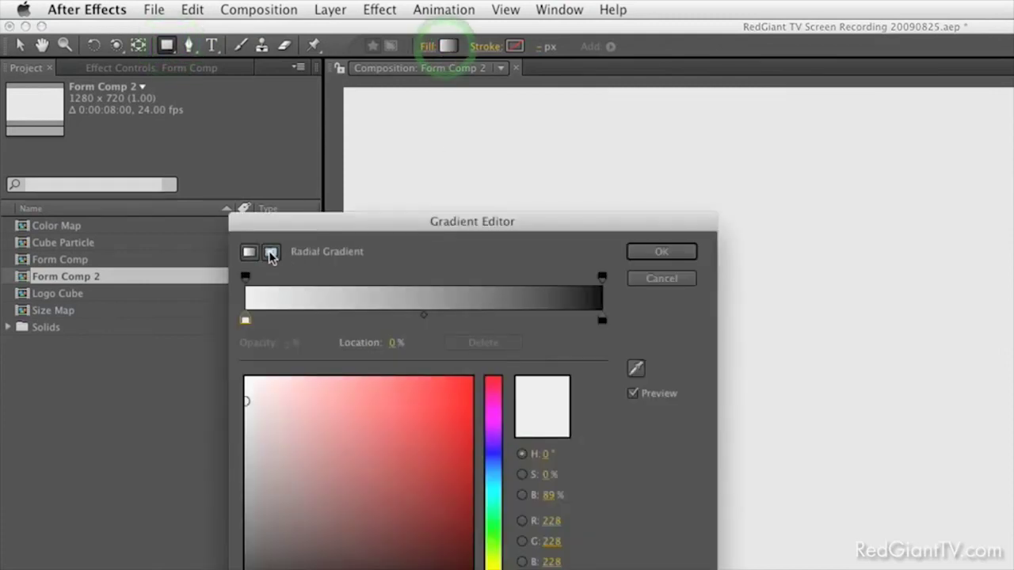
{"action": "left_click", "coordinate": [638, 252]}
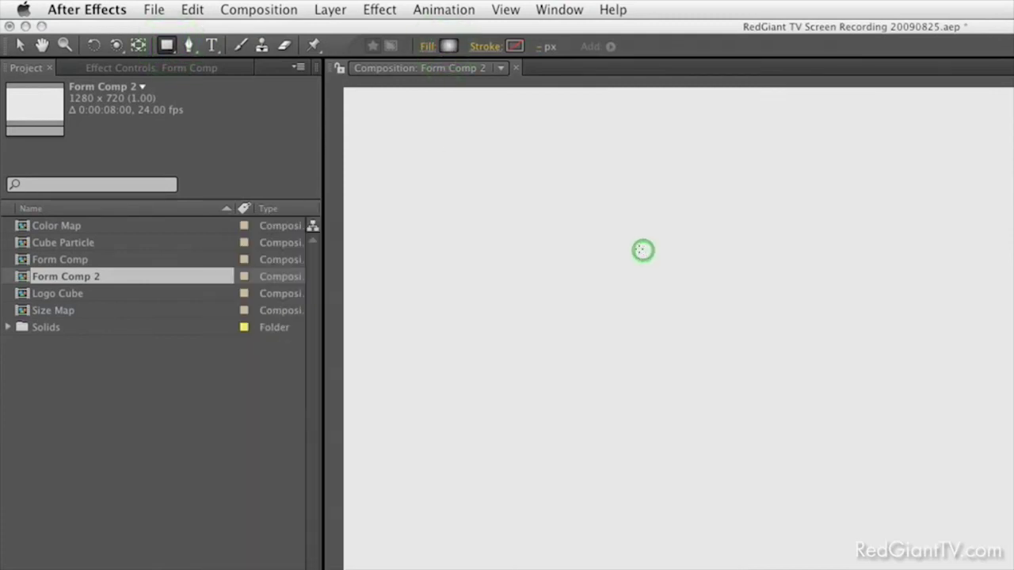
{"action": "double_click", "coordinate": [168, 46]}
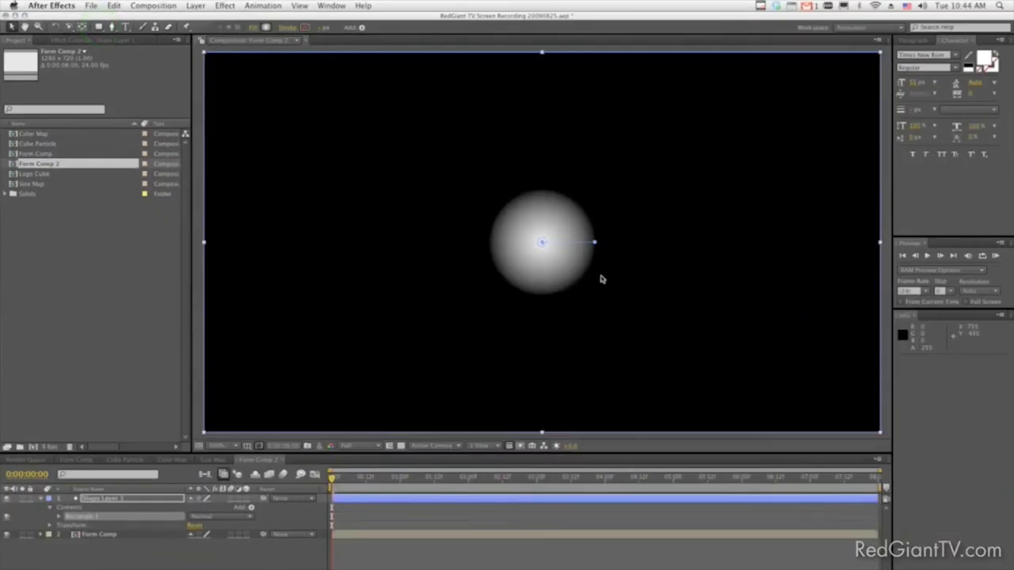
- Widen the radial gradient past the frame's right edge, place Shape Layer 1 below Form Comp and check the result around 0:00:07:00
{"action": "left_click_drag", "start_coordinate": [595, 243], "coordinate": [1011, 236]}
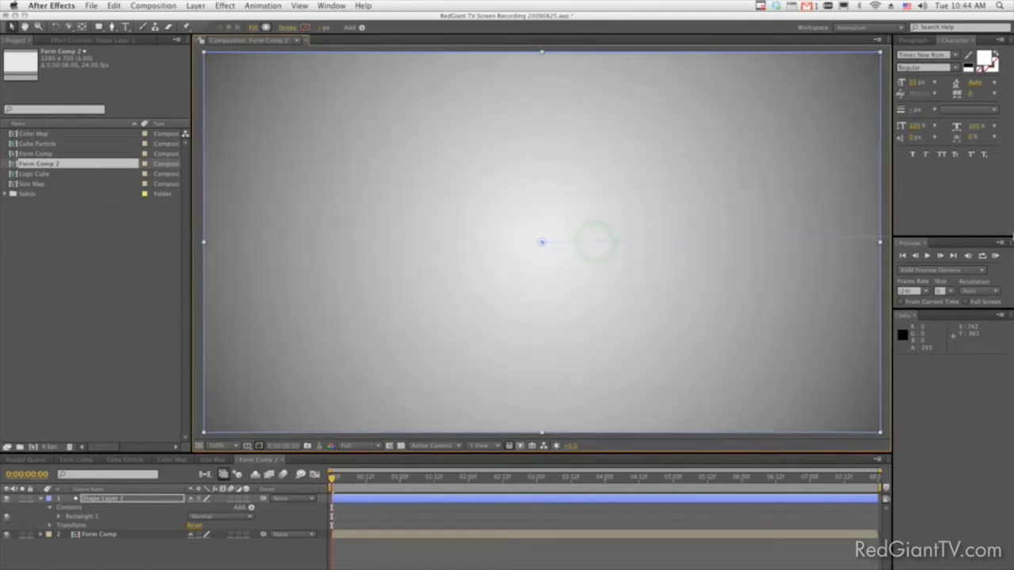
{"action": "left_click_drag", "start_coordinate": [134, 501], "coordinate": [134, 566]}
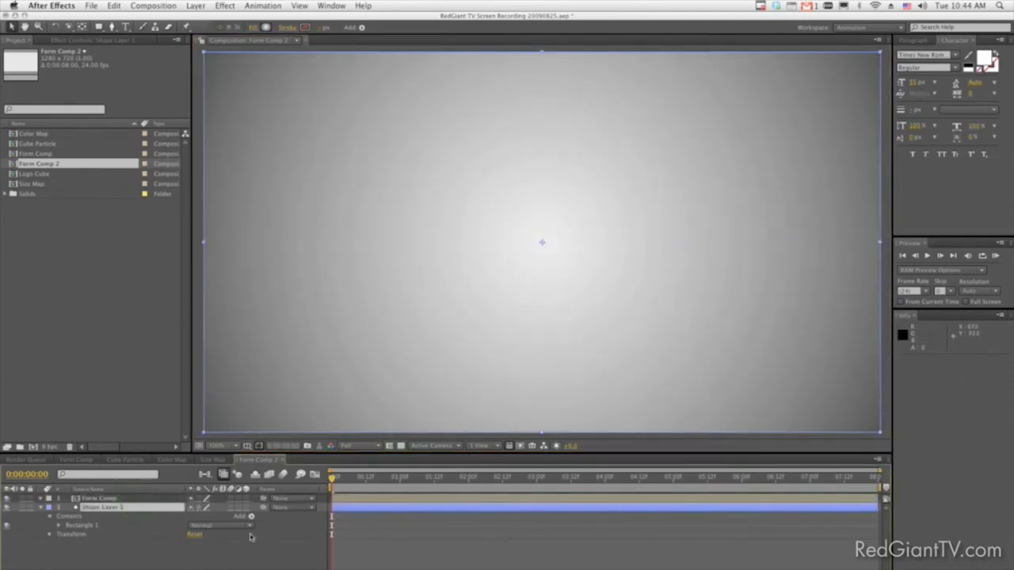
{"action": "left_click", "coordinate": [466, 480]}
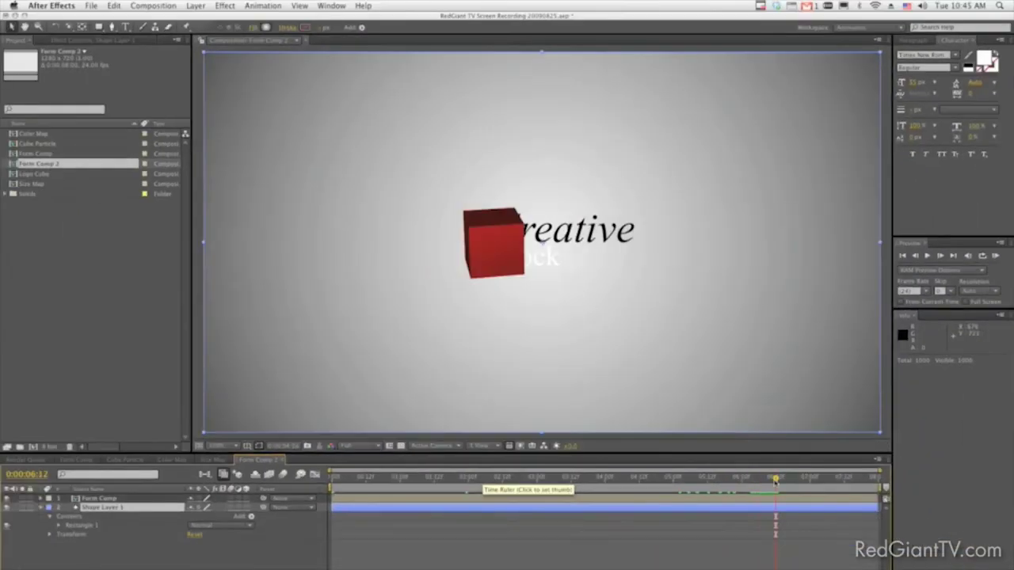
- Apply the Radial Shadow effect to the Form Comp layer in Form Comp 2
{"action": "left_click", "coordinate": [155, 499]}
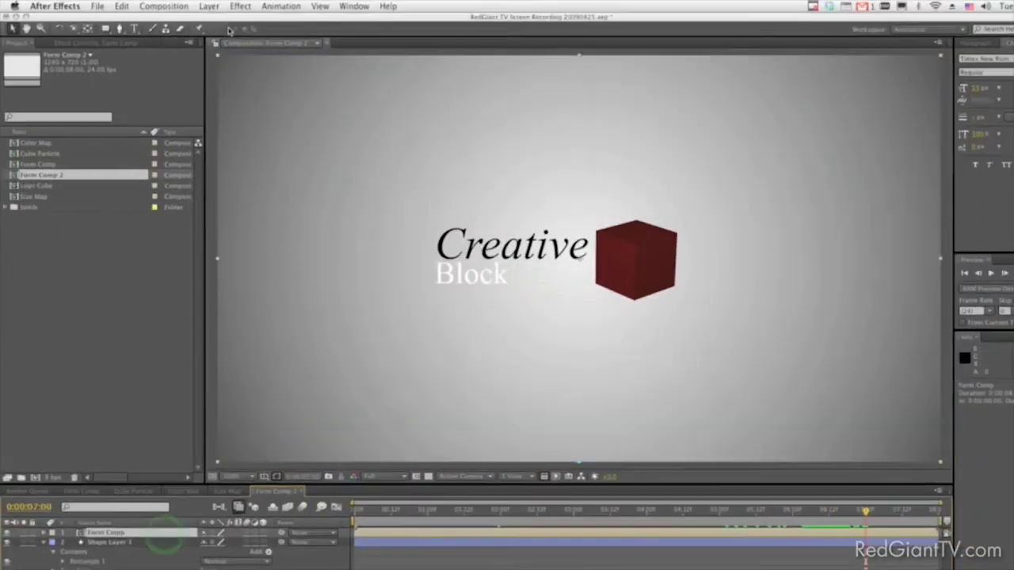
{"action": "left_click", "coordinate": [225, 5]}
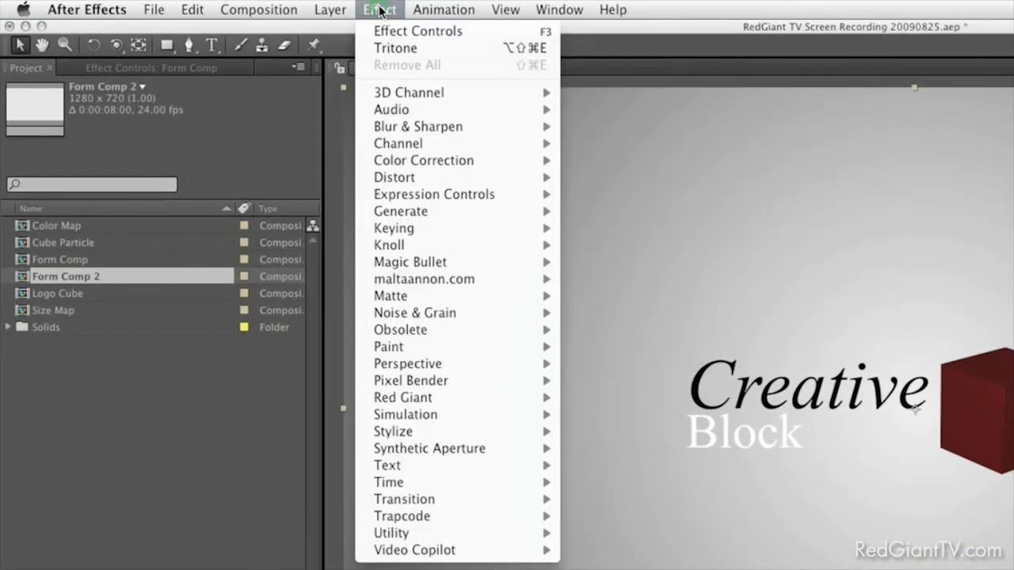
{"action": "mouse_move", "coordinate": [416, 366]}
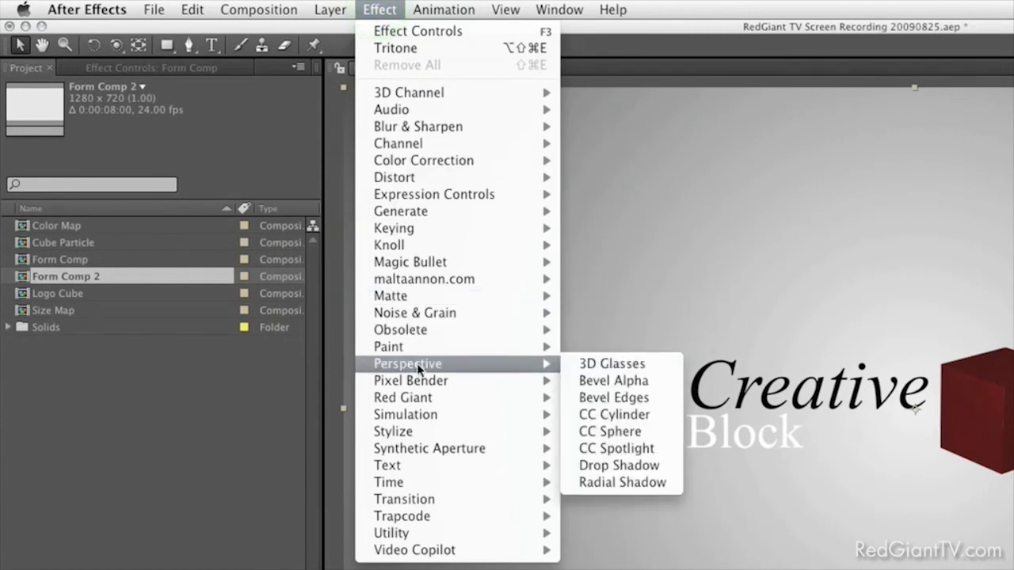
{"action": "left_click", "coordinate": [611, 483]}
- Set the Radial Shadow's opacity to 10% and its softness to 25
{"action": "left_click", "coordinate": [160, 148]}
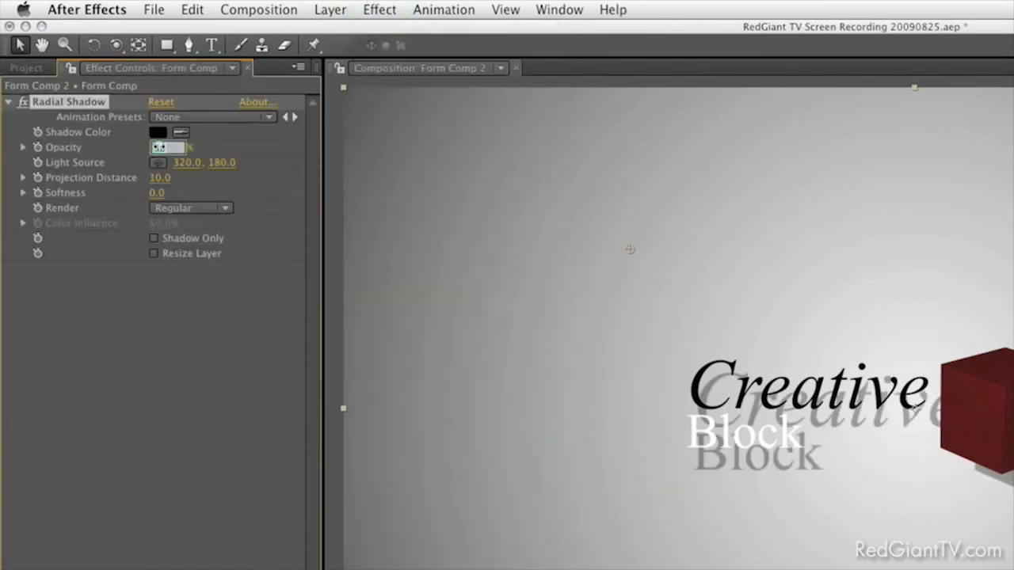
{"action": "type", "text": "10"}
{"action": "key", "text": "Tab"}
{"action": "key", "text": "Tab"}
{"action": "key", "text": "Tab"}
{"action": "key", "text": "Tab"}
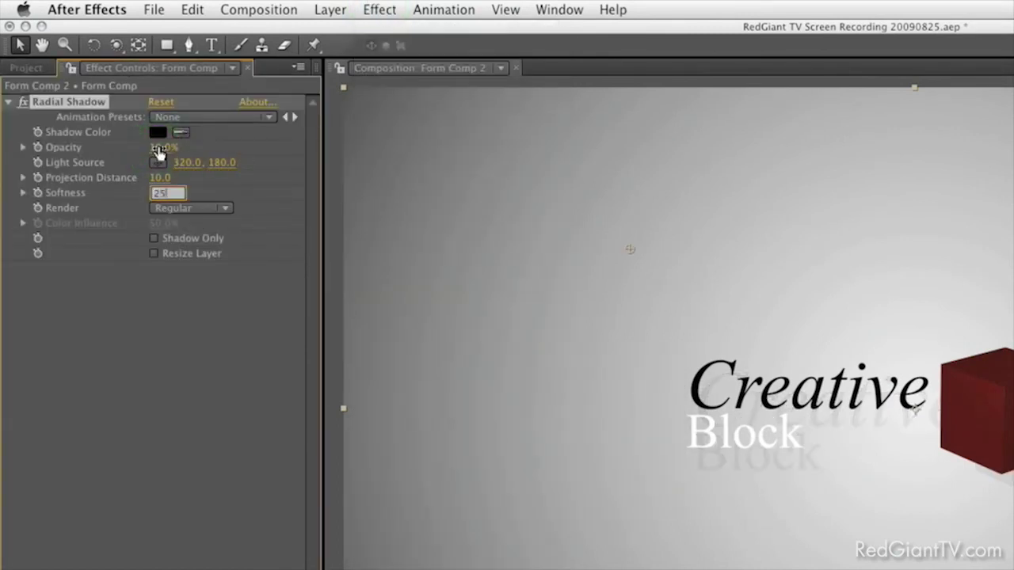
{"action": "type", "text": "25"}
{"action": "key", "text": "Return"}
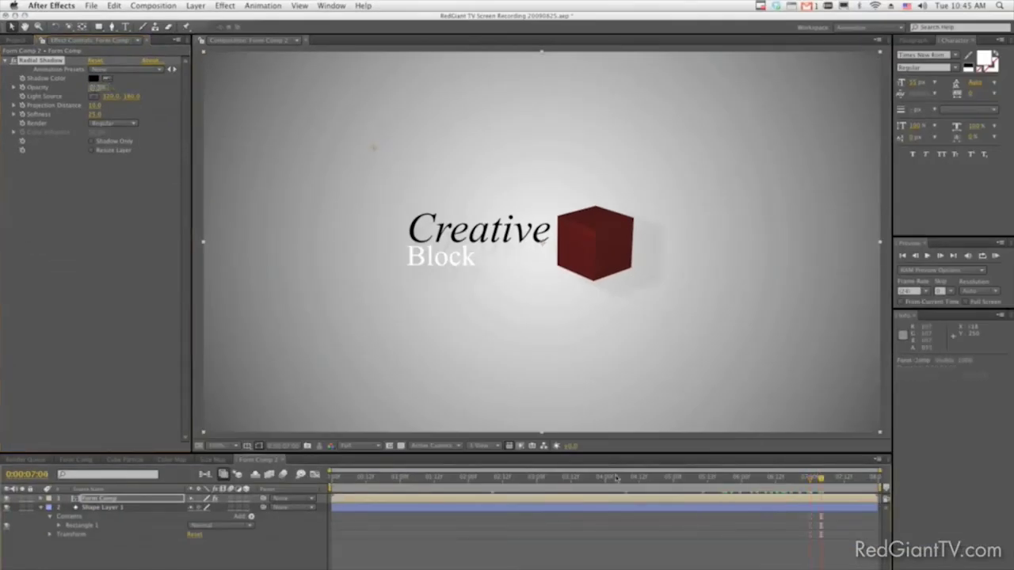
- In Form Comp, reveal the keyframed properties of all layers, apply Easy Ease to all their keyframes and return to Form Comp 2
{"action": "double_click", "coordinate": [78, 499]}
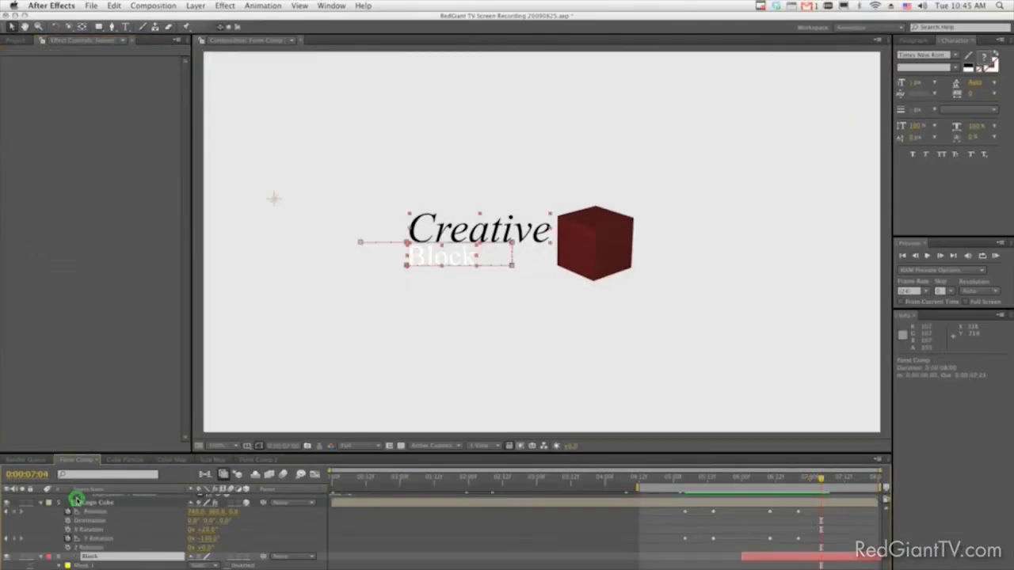
{"action": "left_click", "coordinate": [105, 514]}
{"action": "key", "text": "super+a"}
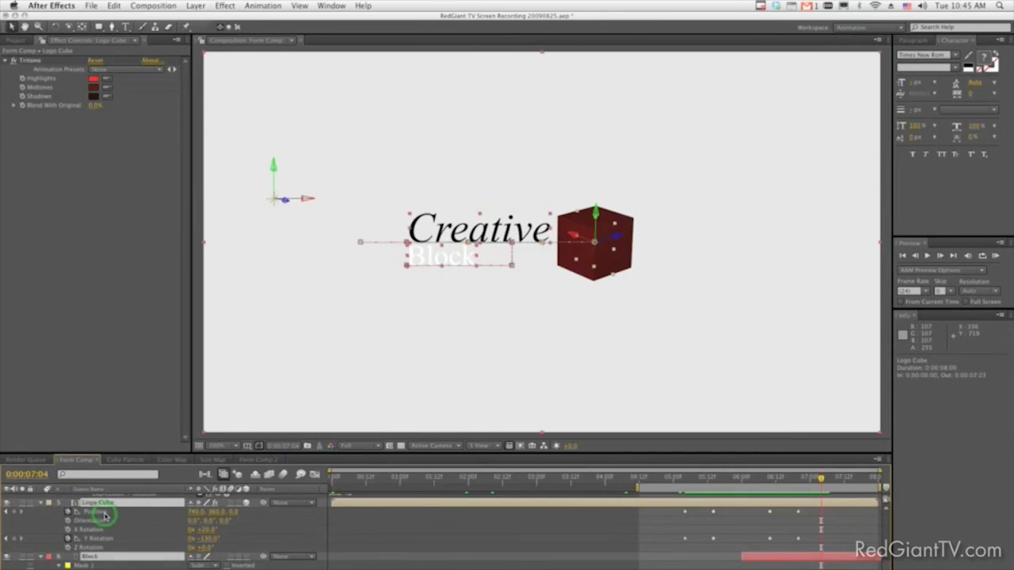
{"action": "key", "text": "u"}
{"action": "key", "text": "u"}
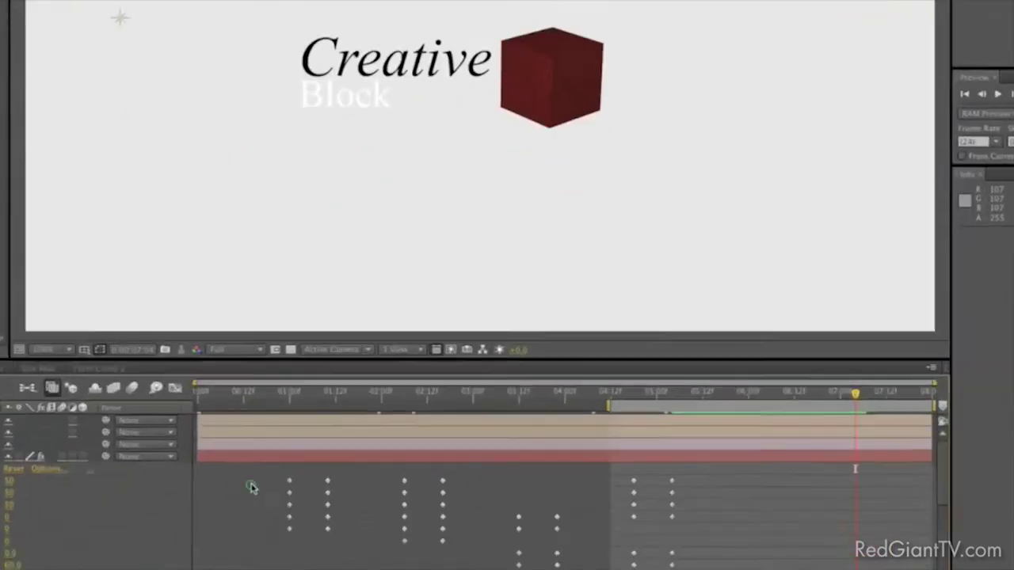
{"action": "left_click_drag", "start_coordinate": [382, 534], "coordinate": [890, 509]}
{"action": "key", "text": "F9"}
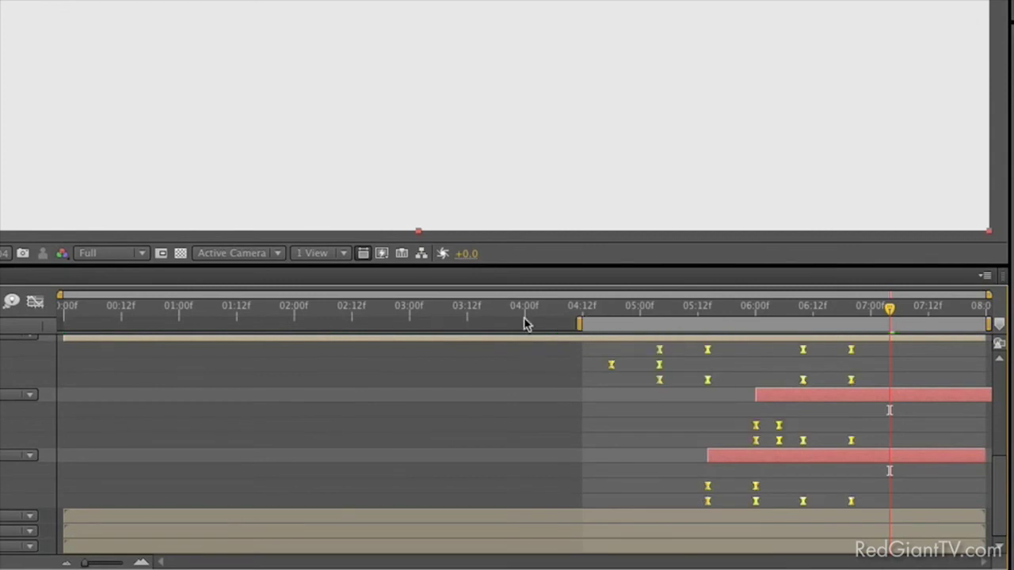
{"action": "left_click", "coordinate": [272, 461]}
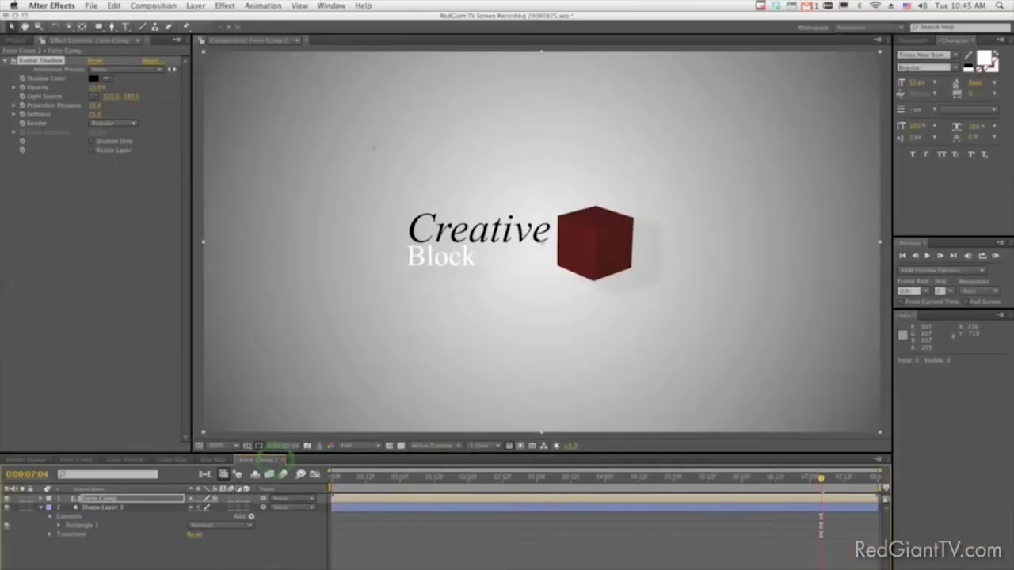